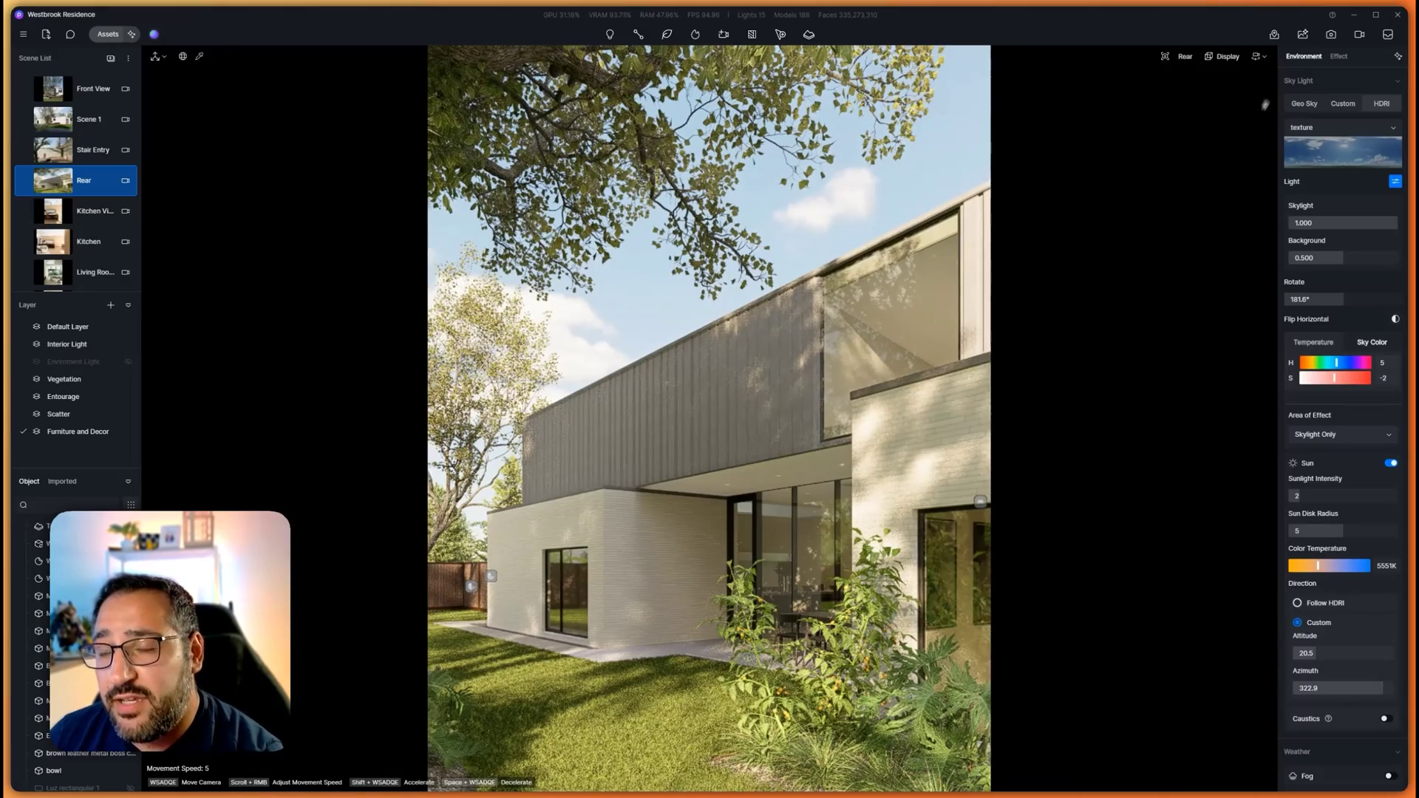
Open AI Post-Processing, check the source images, and return to the preview of the rear raw render
left_click(1301, 37)
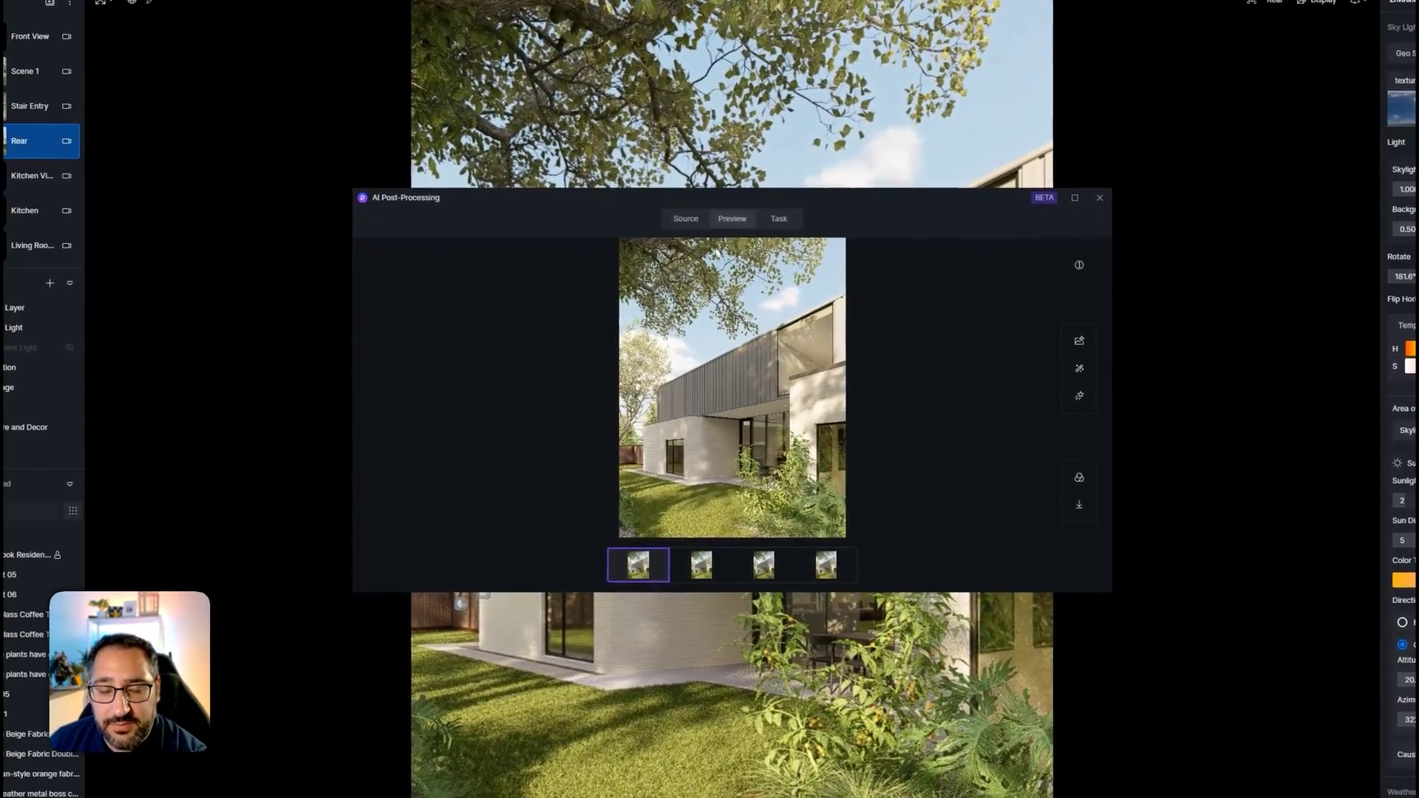
left_click(696, 232)
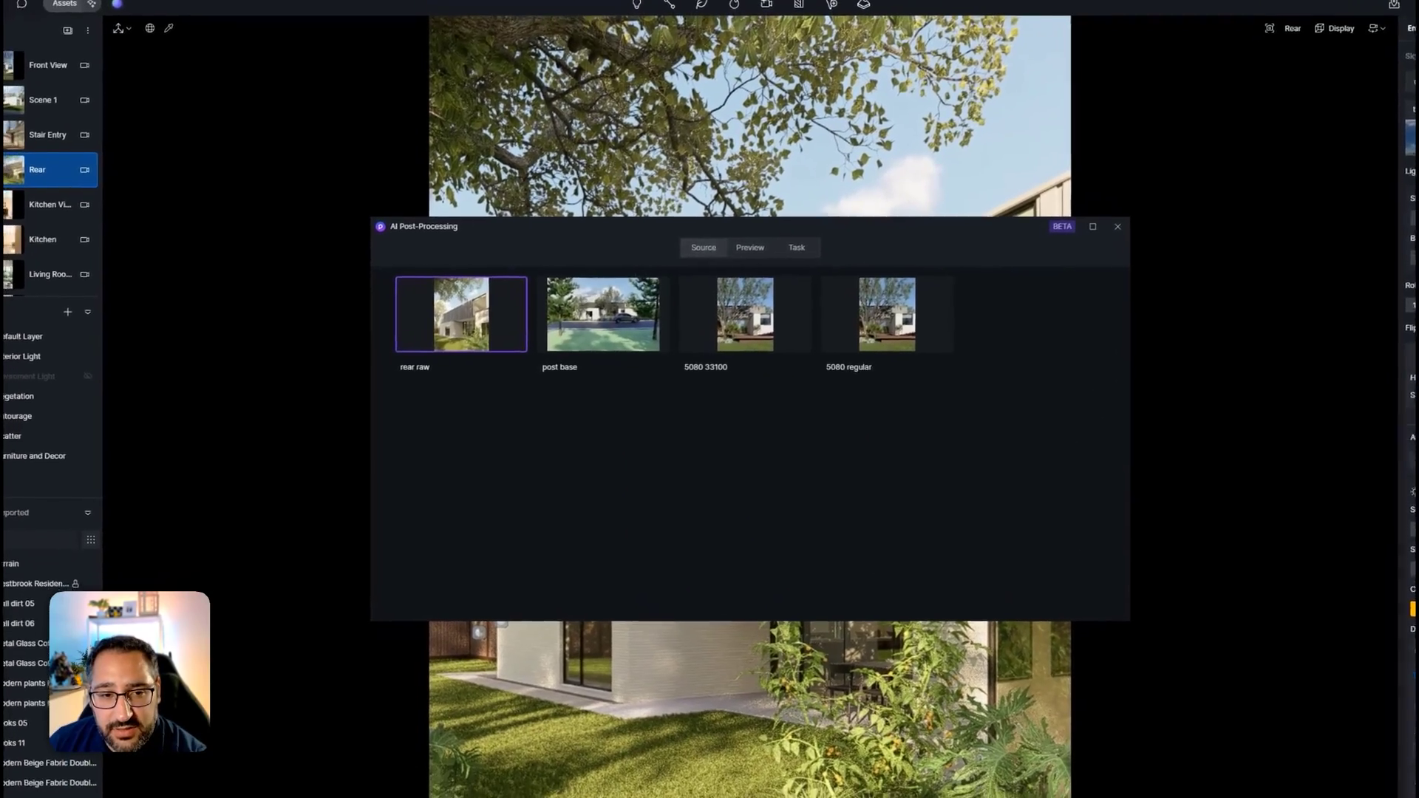
left_click(731, 219)
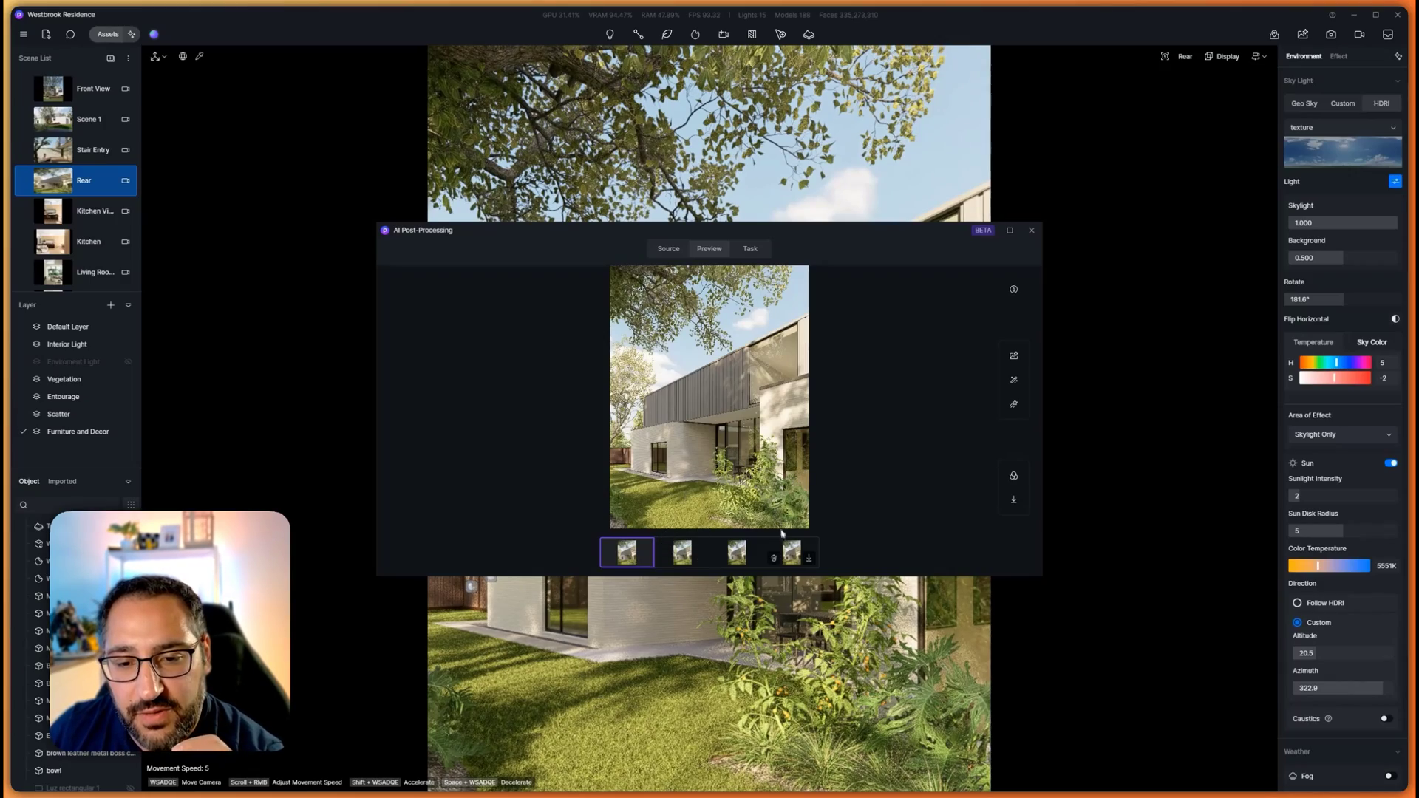
Compare the before and after of the fourth preview result, close up on the brick volume and garden
left_click(790, 553)
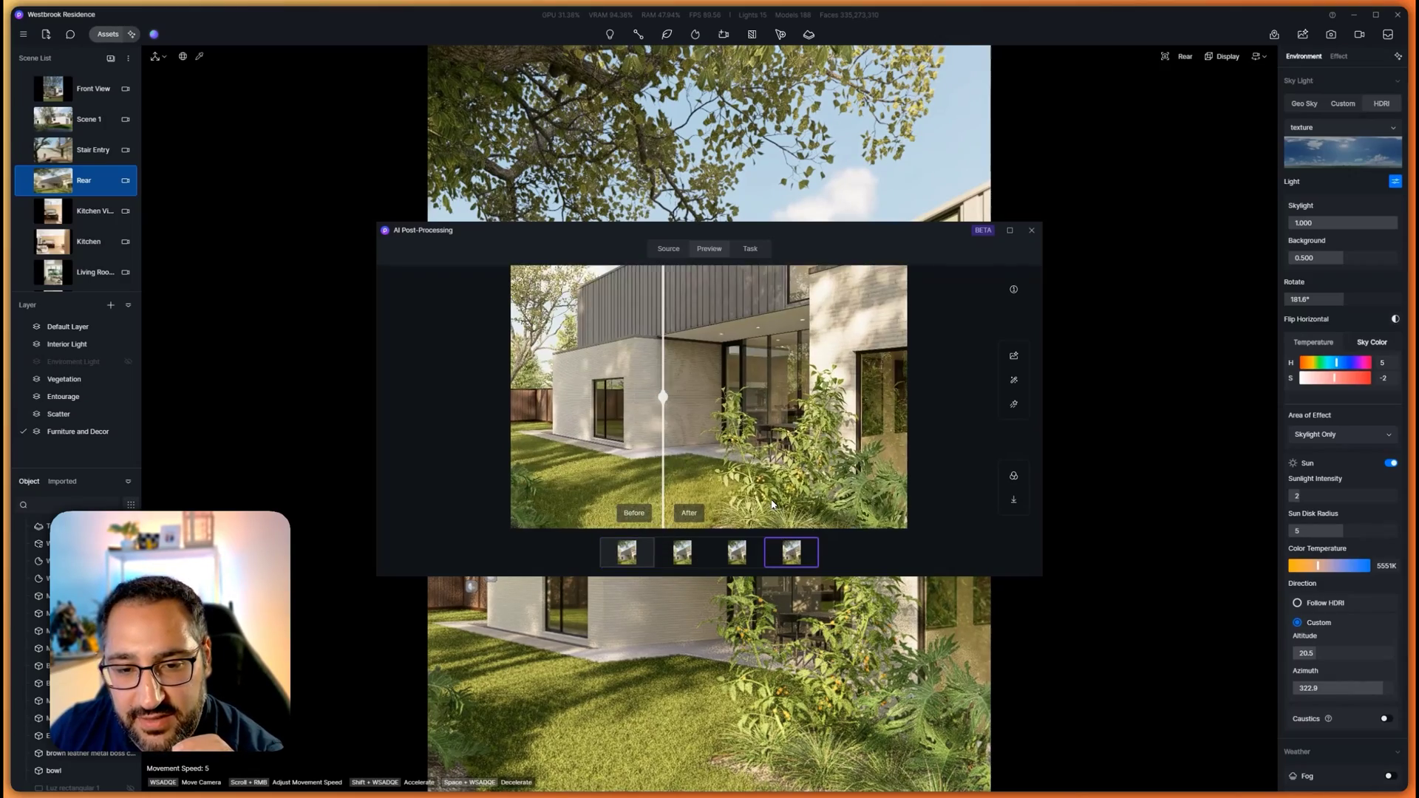
scroll(769, 499, "up", 1)
left_click_drag(663, 397, 528, 397)
mouse_move(545, 485)
left_mouse_down()
mouse_move(991, 486)
mouse_move(561, 492)
left_mouse_up()
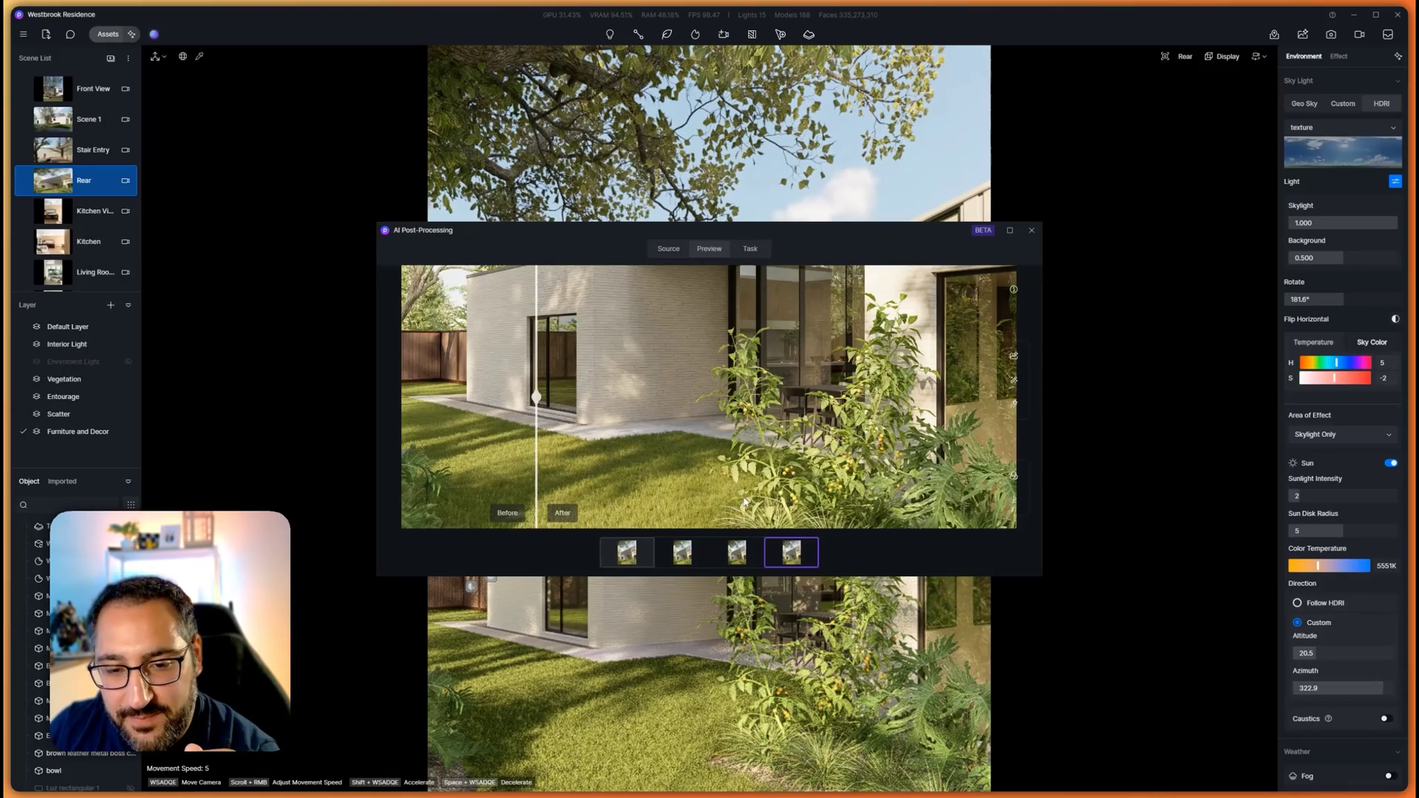
Compare the before and after of the third preview result across the facade, lawn and plants
left_click(737, 552)
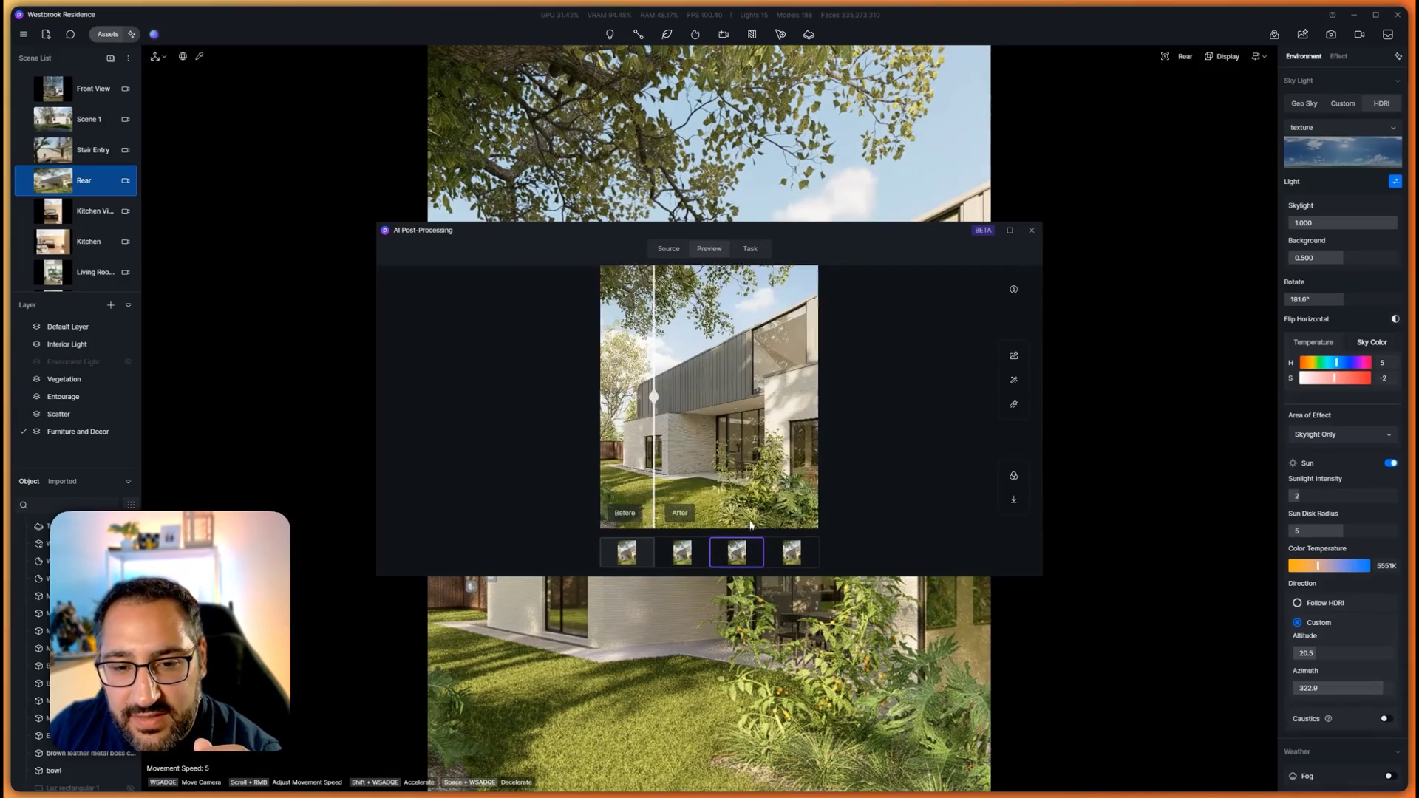
left_click_drag(653, 487, 406, 473)
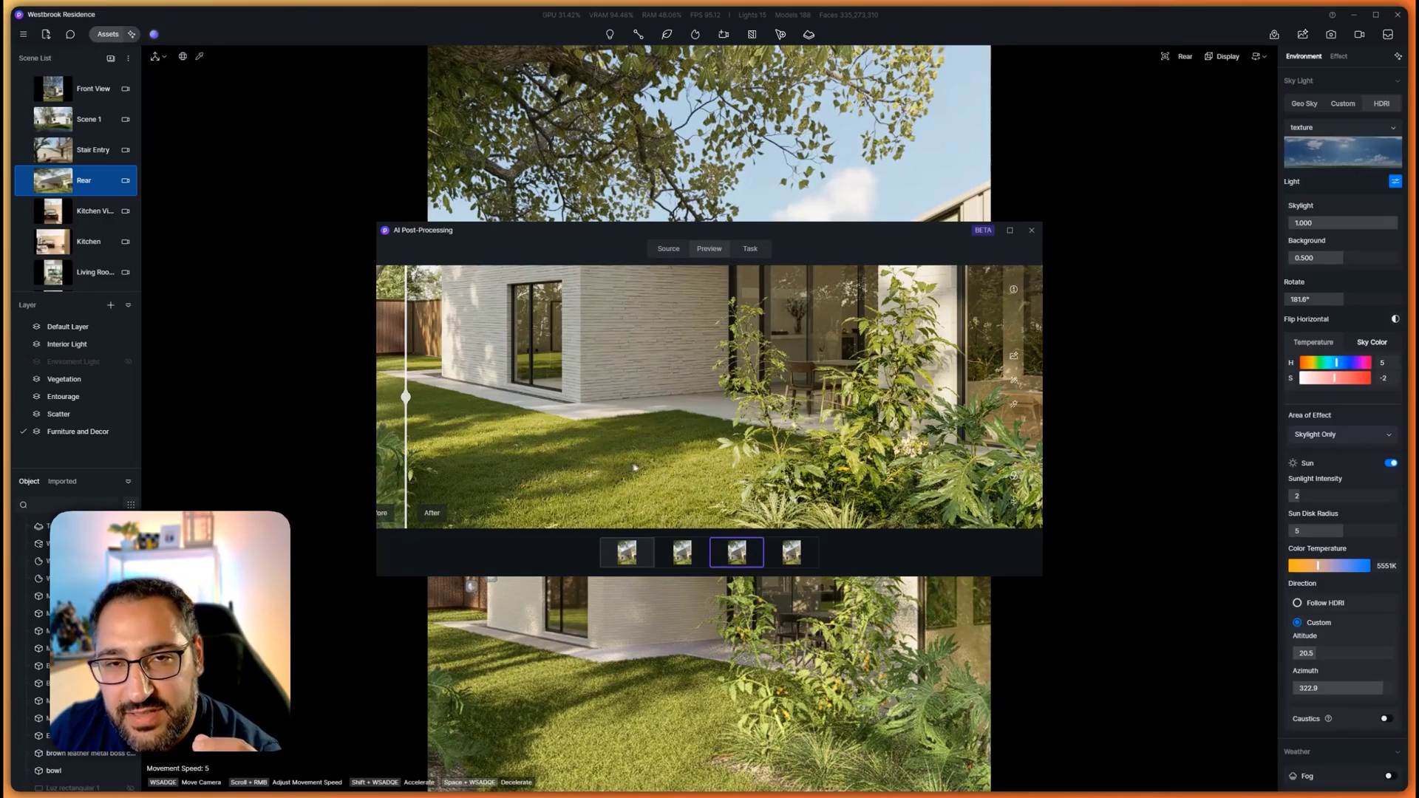
scroll(640, 457, "down", 4)
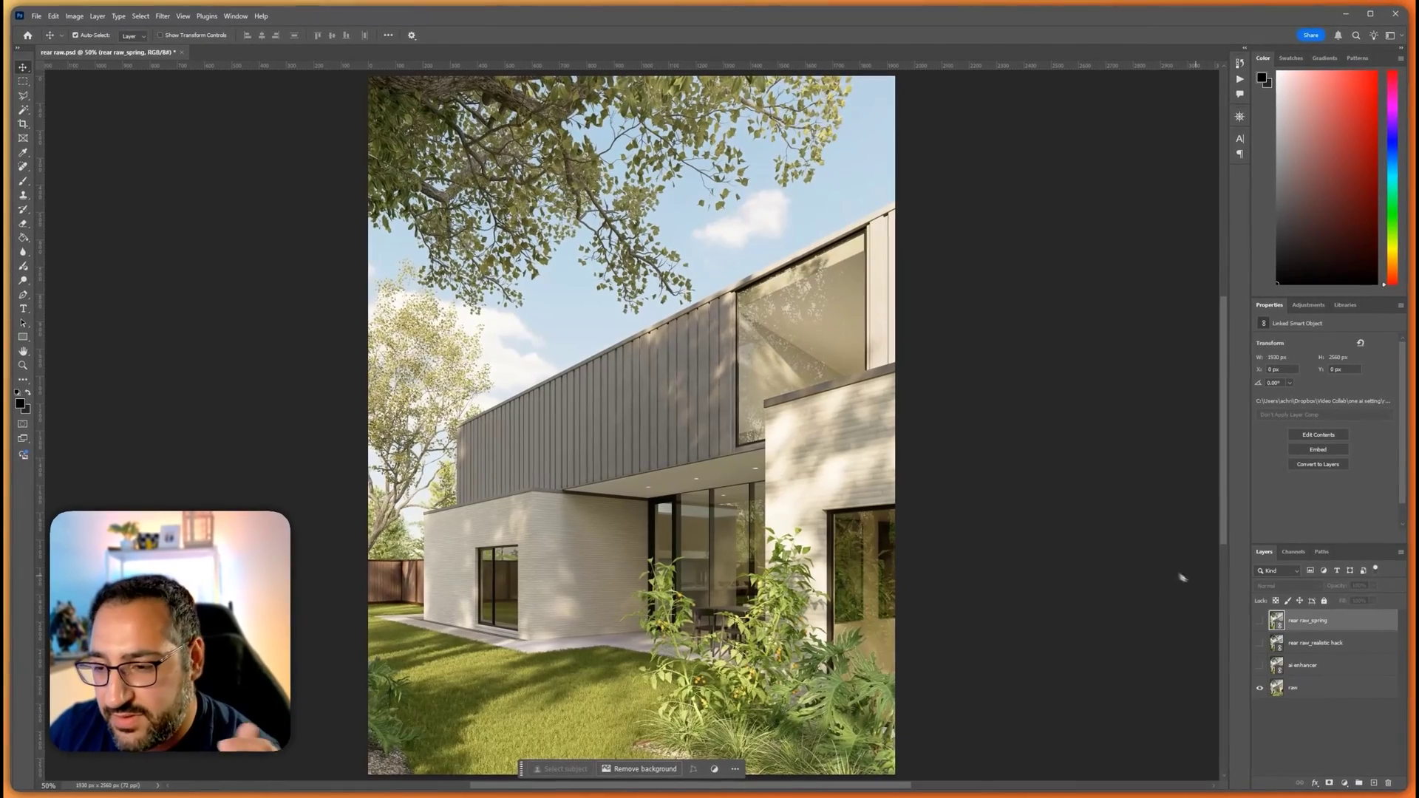
Compare the ai enhancer layer with the raw render, close up on the overhanging tree branches and sky
left_click(1276, 676)
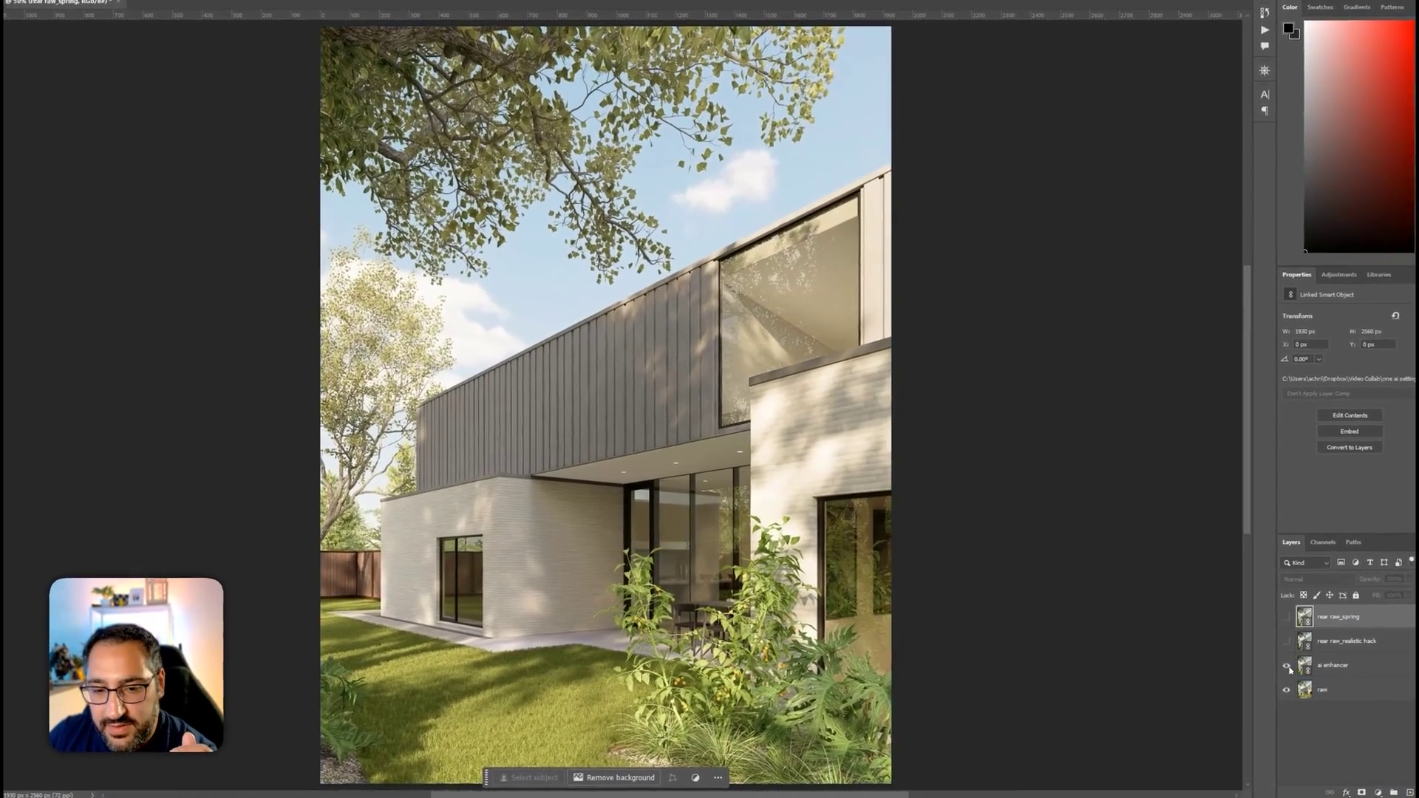
left_click(1260, 665)
left_click(1307, 666)
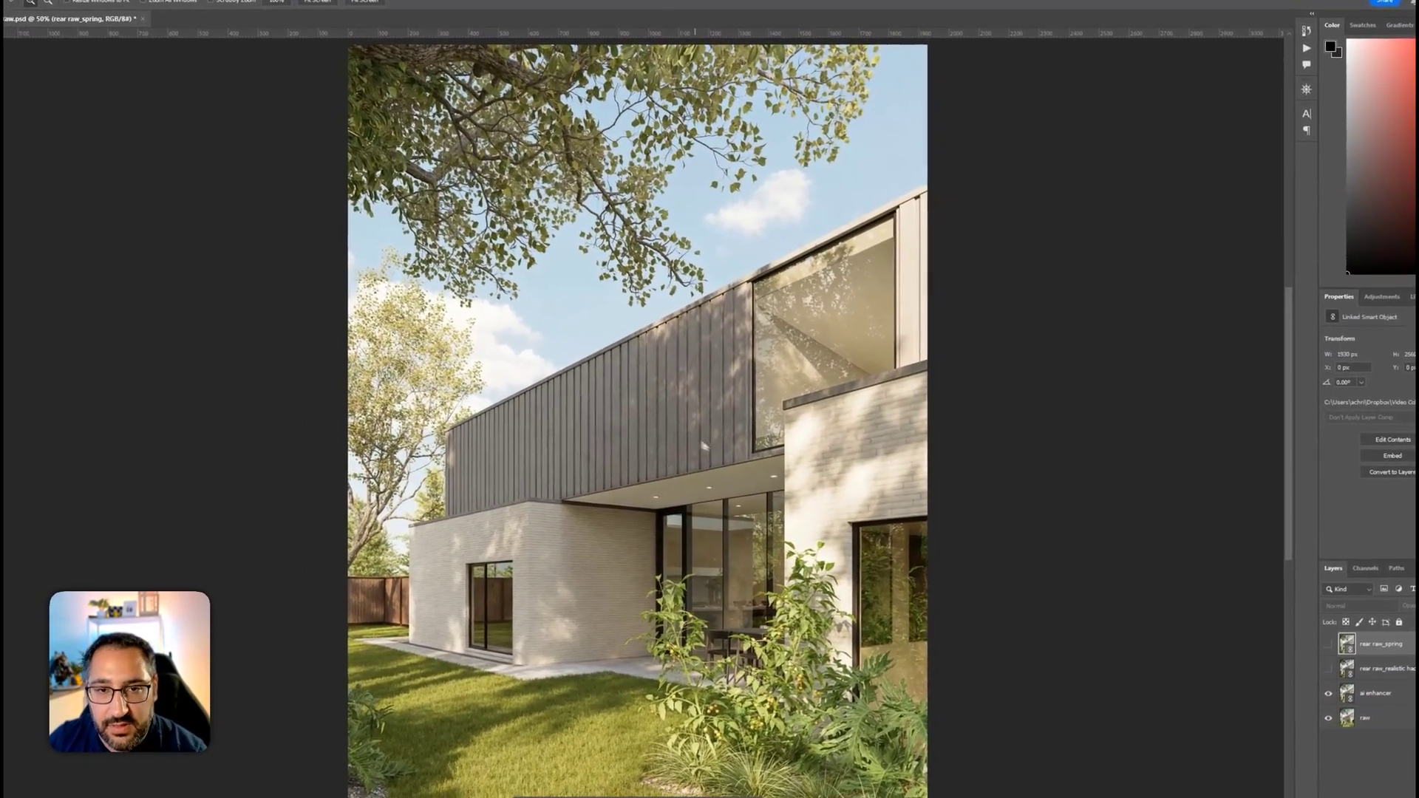
left_click_drag(499, 314, 822, 53)
left_click_drag(788, 224, 830, 251)
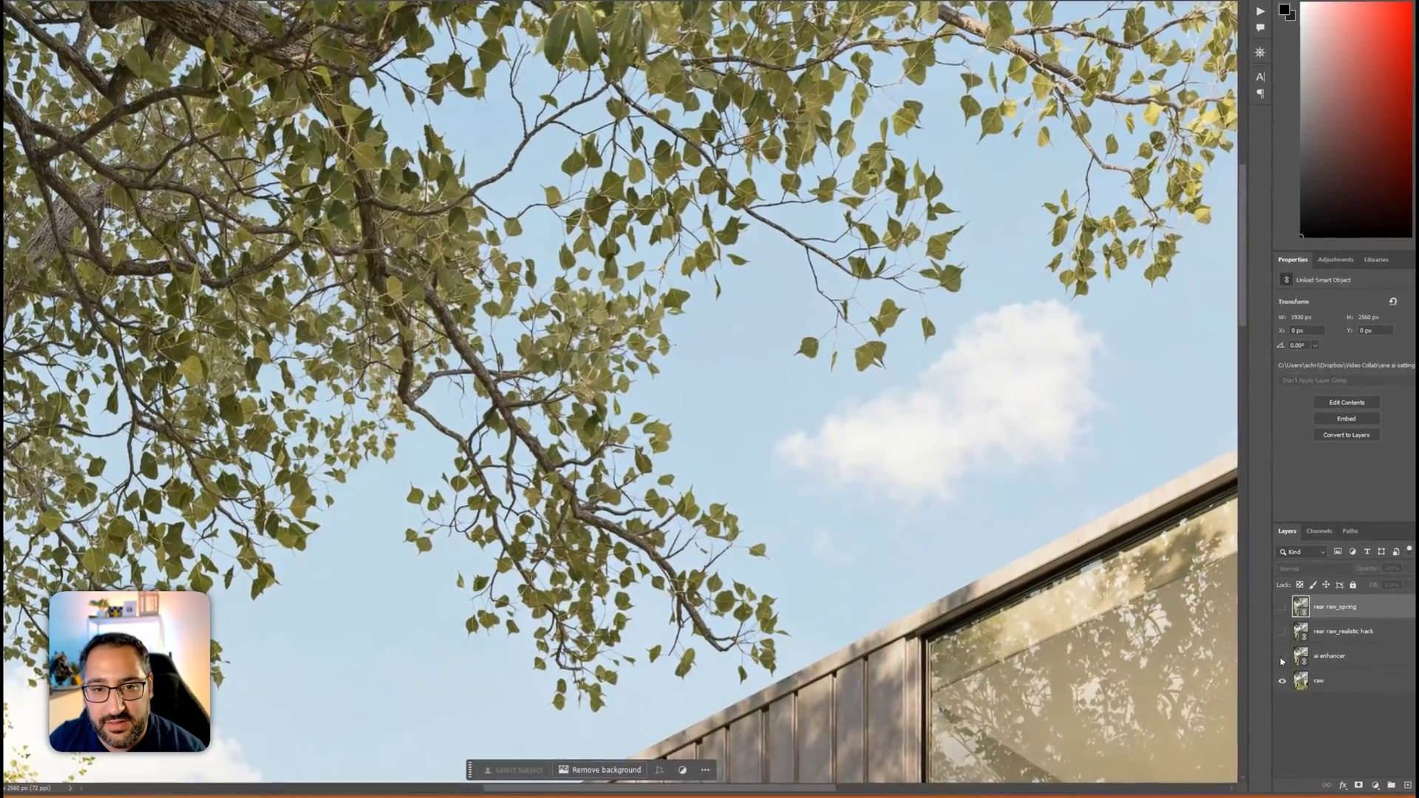
left_click(1320, 728)
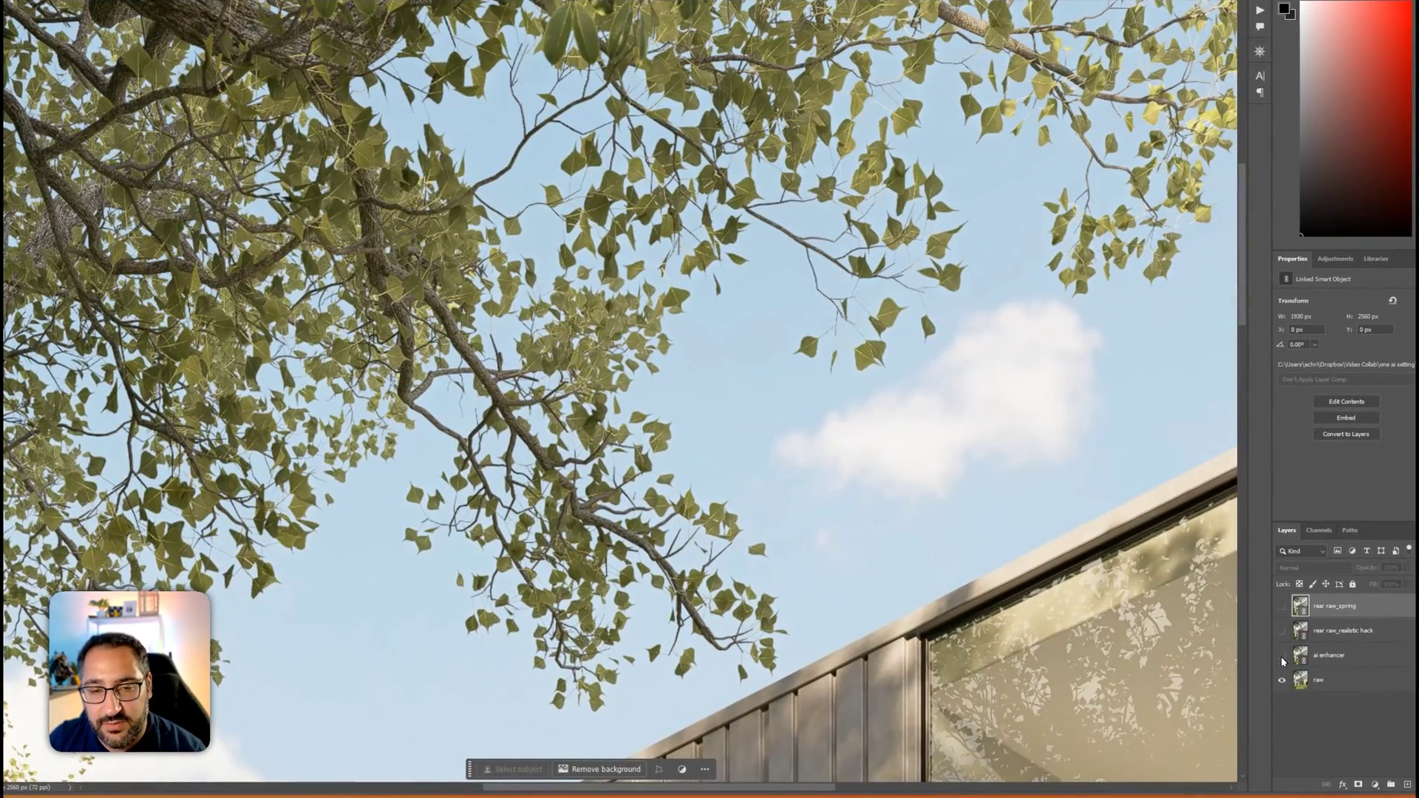
left_click(1281, 656)
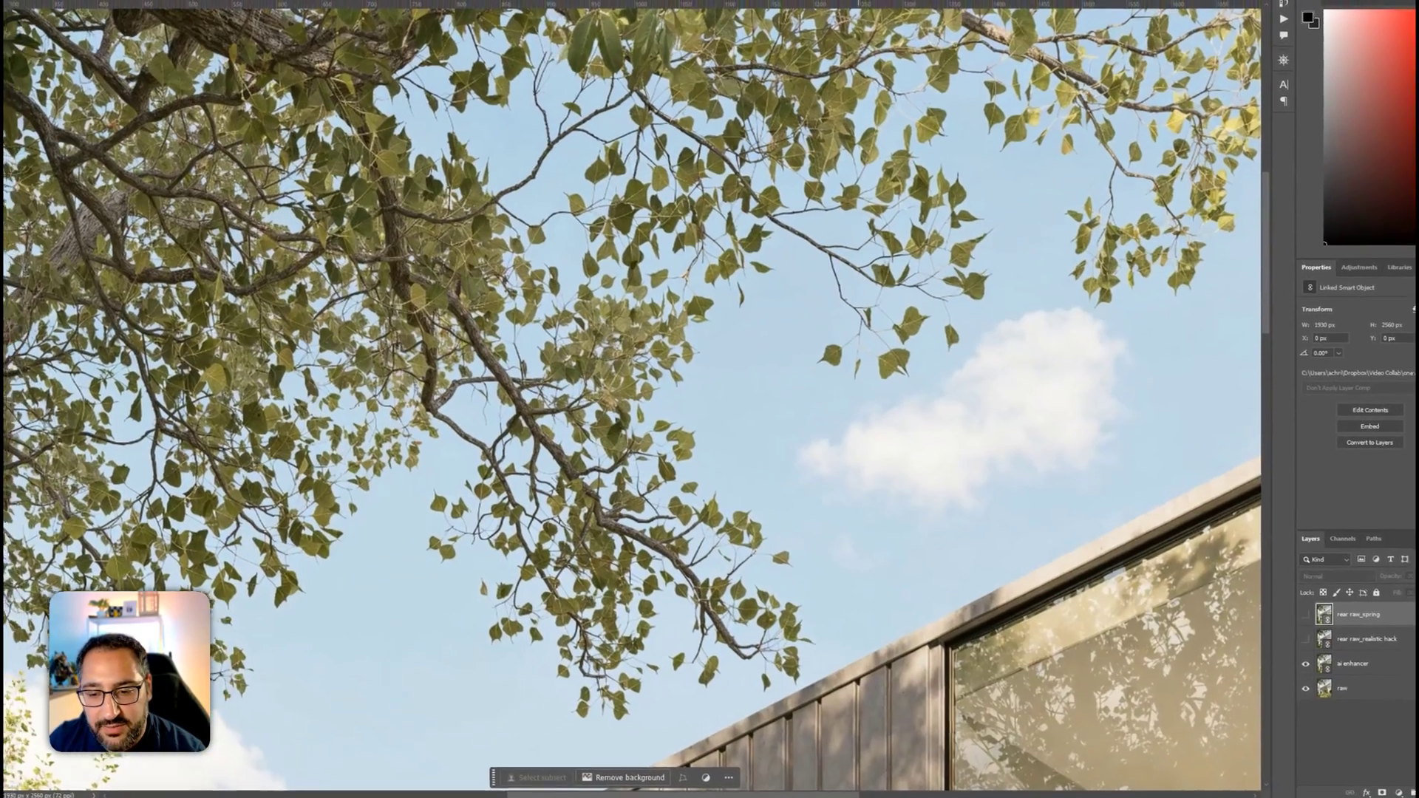
Compare the rear raw_realistic hack layer with the ai enhancer layer on the metal cladding, brick corner and lawn
left_click_drag(850, 658, 1037, 201)
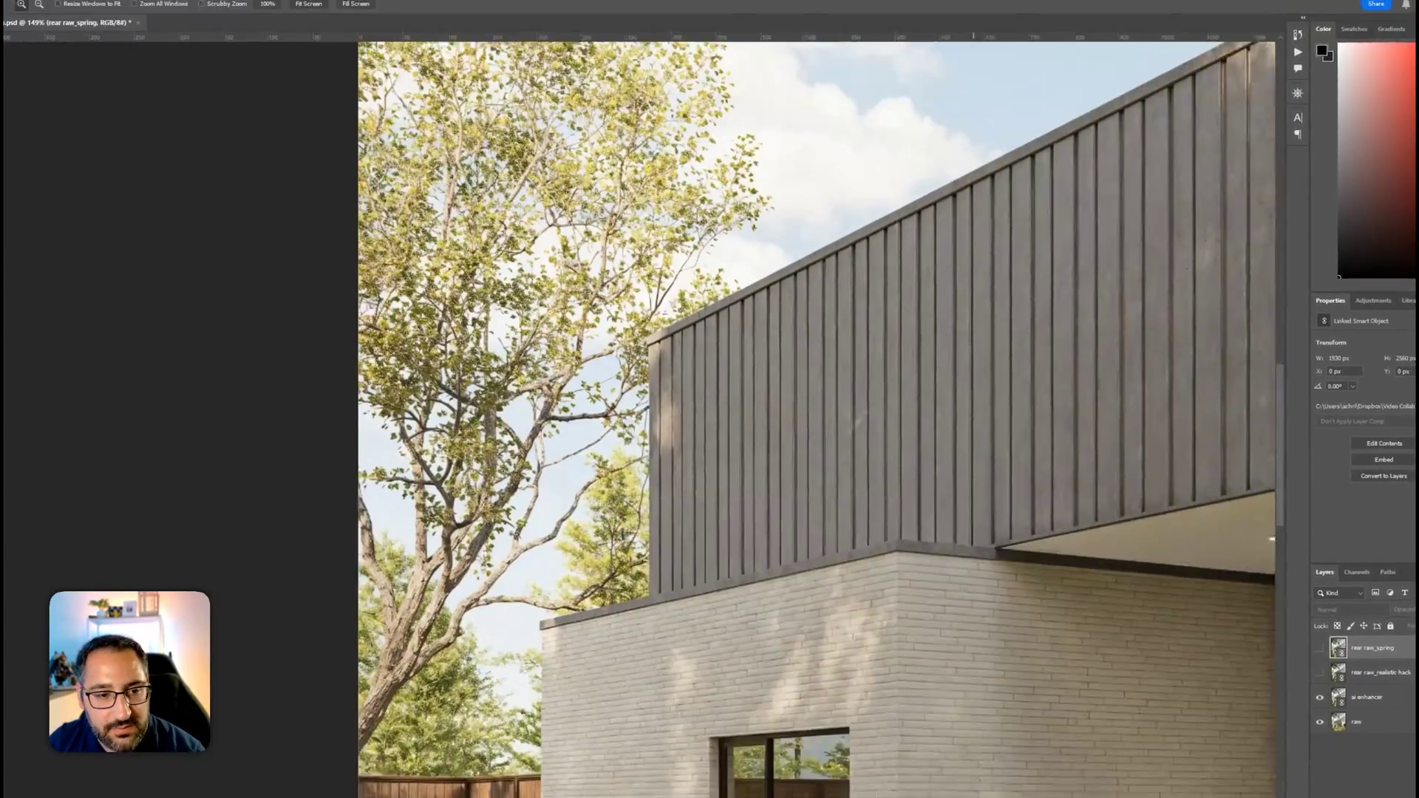
left_click(1320, 673)
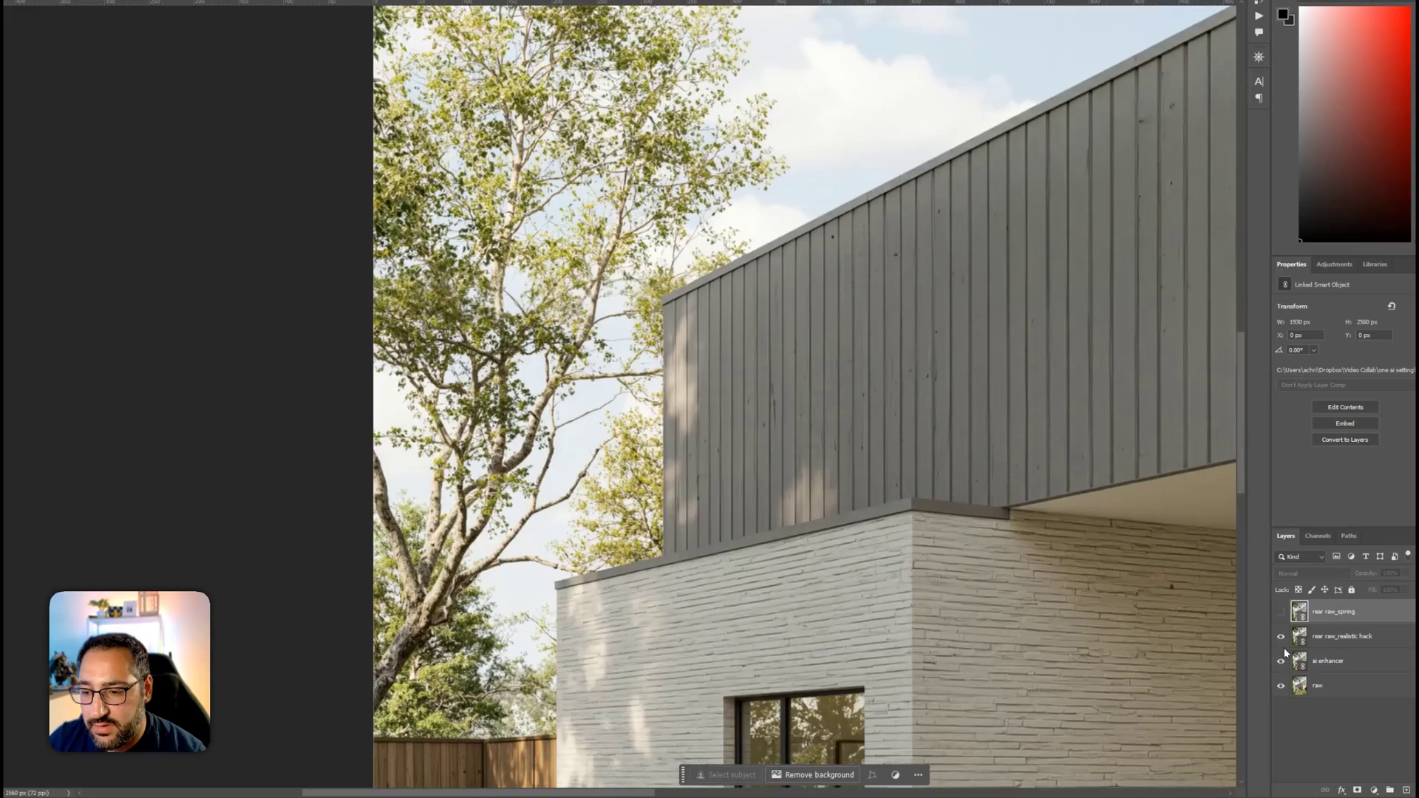
left_click(1281, 637)
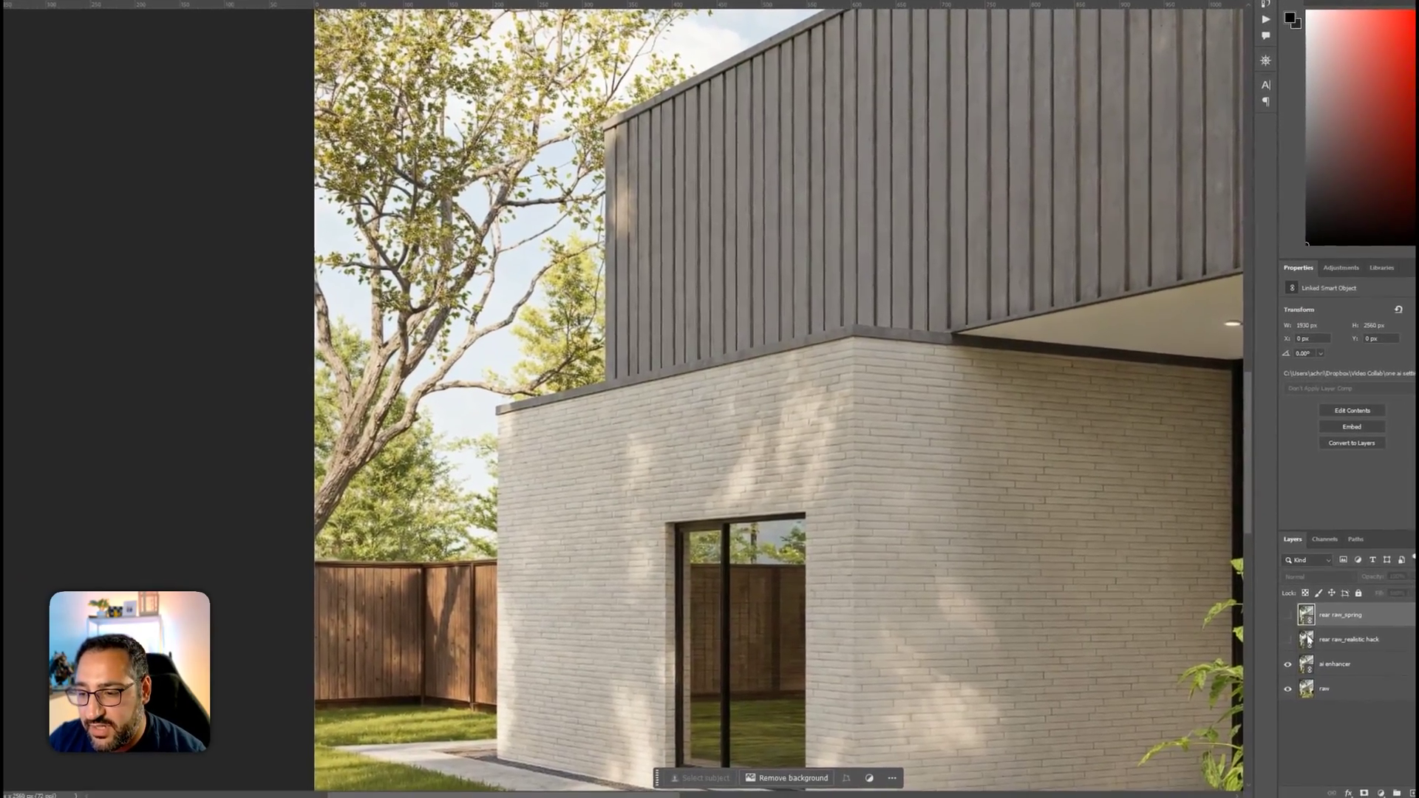
left_click(1288, 640)
left_click_drag(1098, 658, 942, 347)
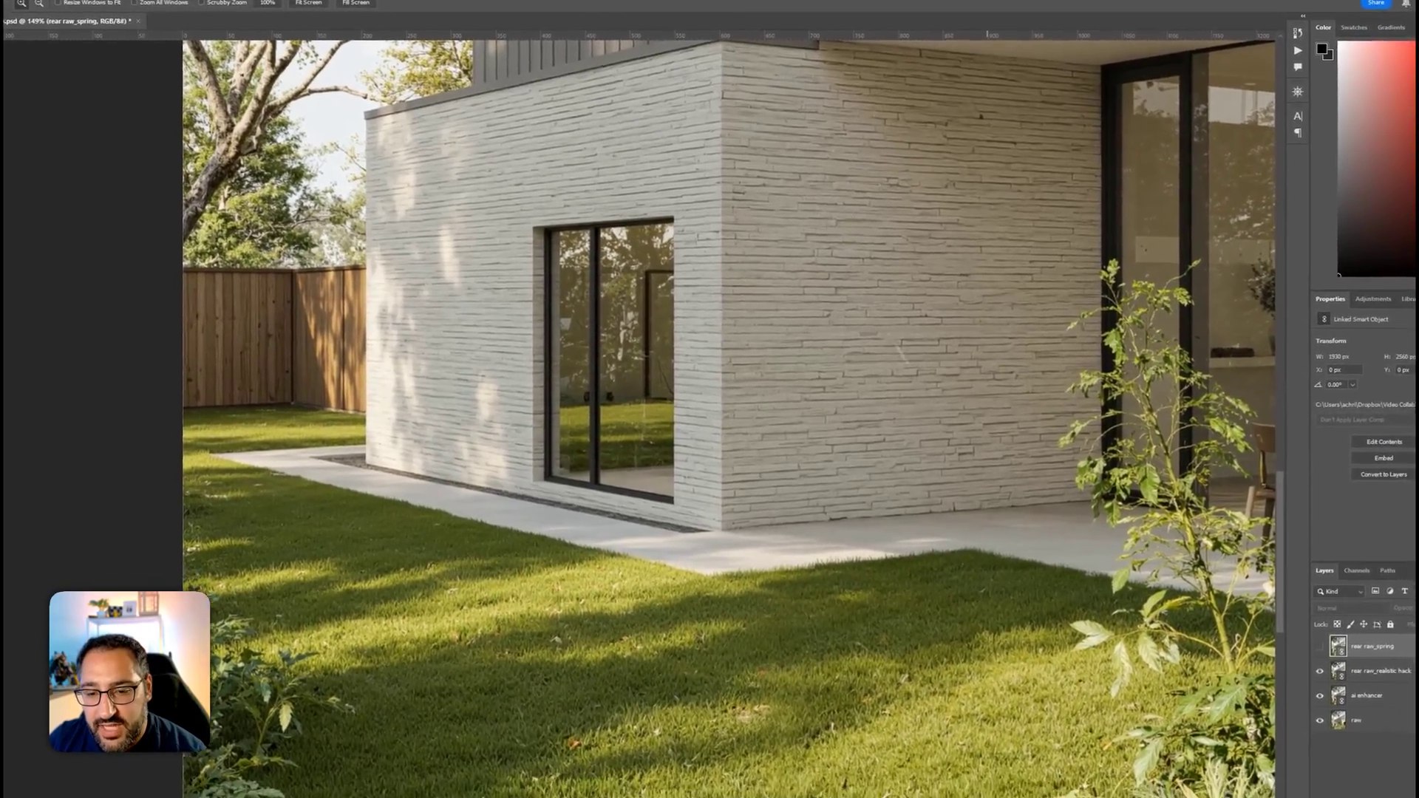
left_click_drag(995, 486, 897, 286)
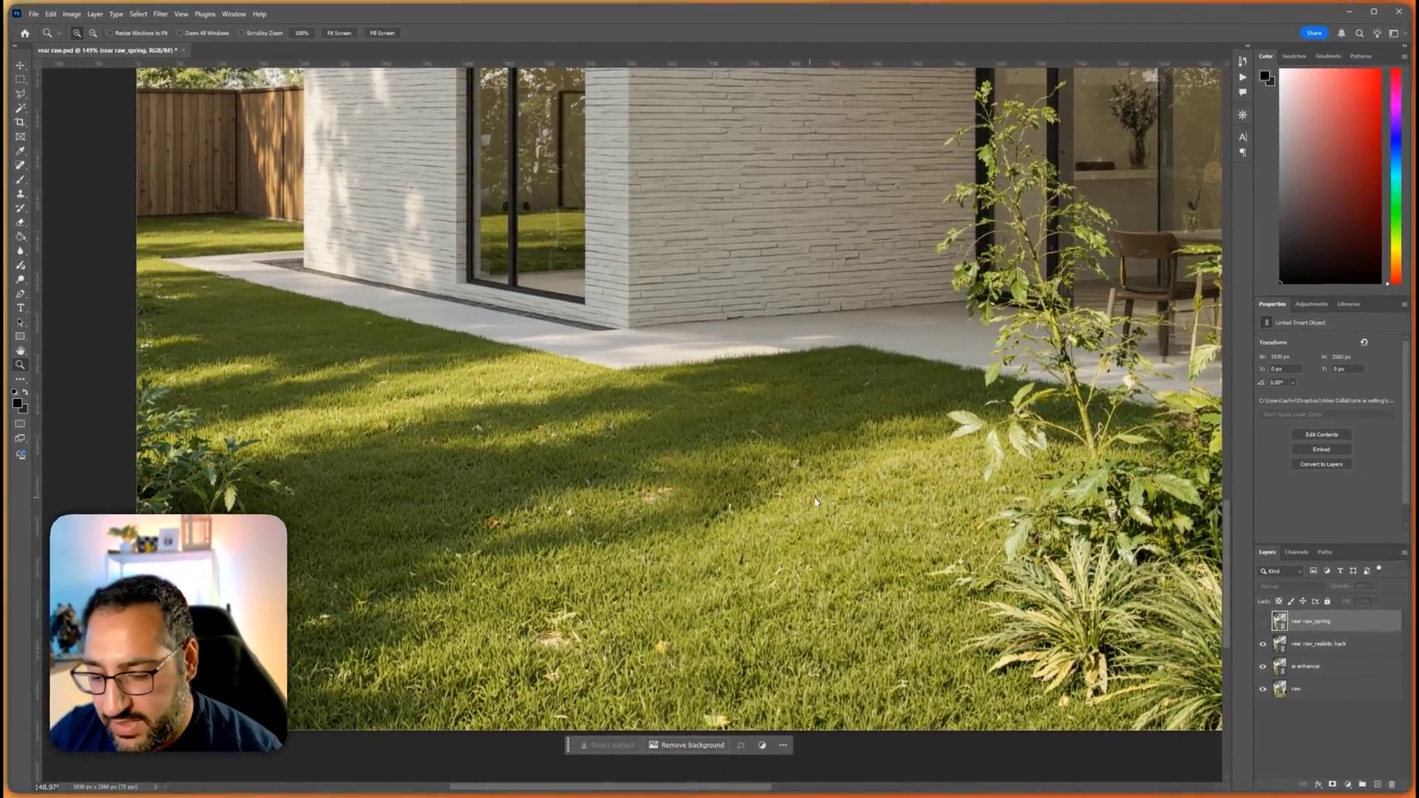
key("ctrl+minus")
key("ctrl+minus")
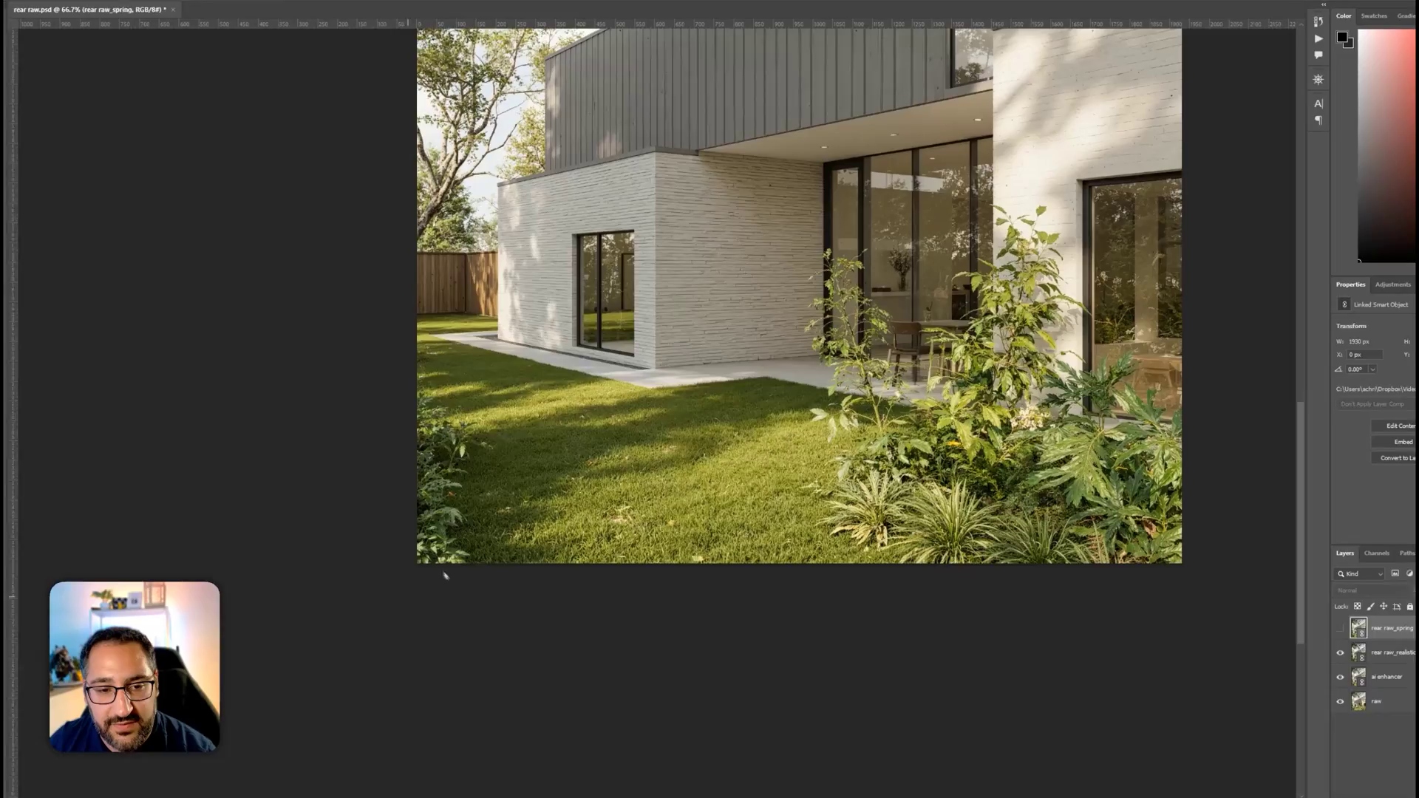
Compare the rear raw_realistic hack layer with the raw render on the lawn, its edge and the foreground plants
left_click_drag(433, 566, 516, 400)
left_click_drag(665, 311, 739, 301)
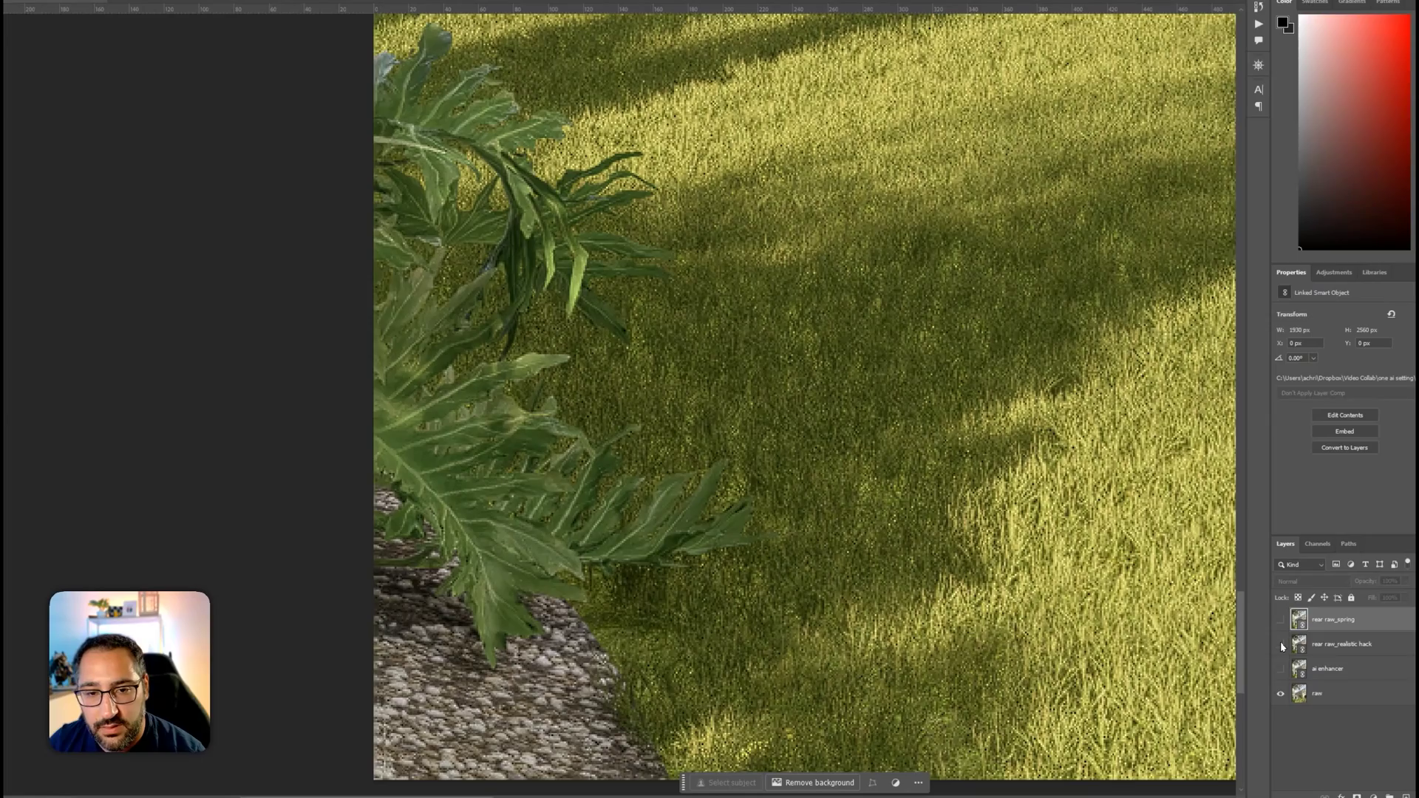
left_click(1281, 643)
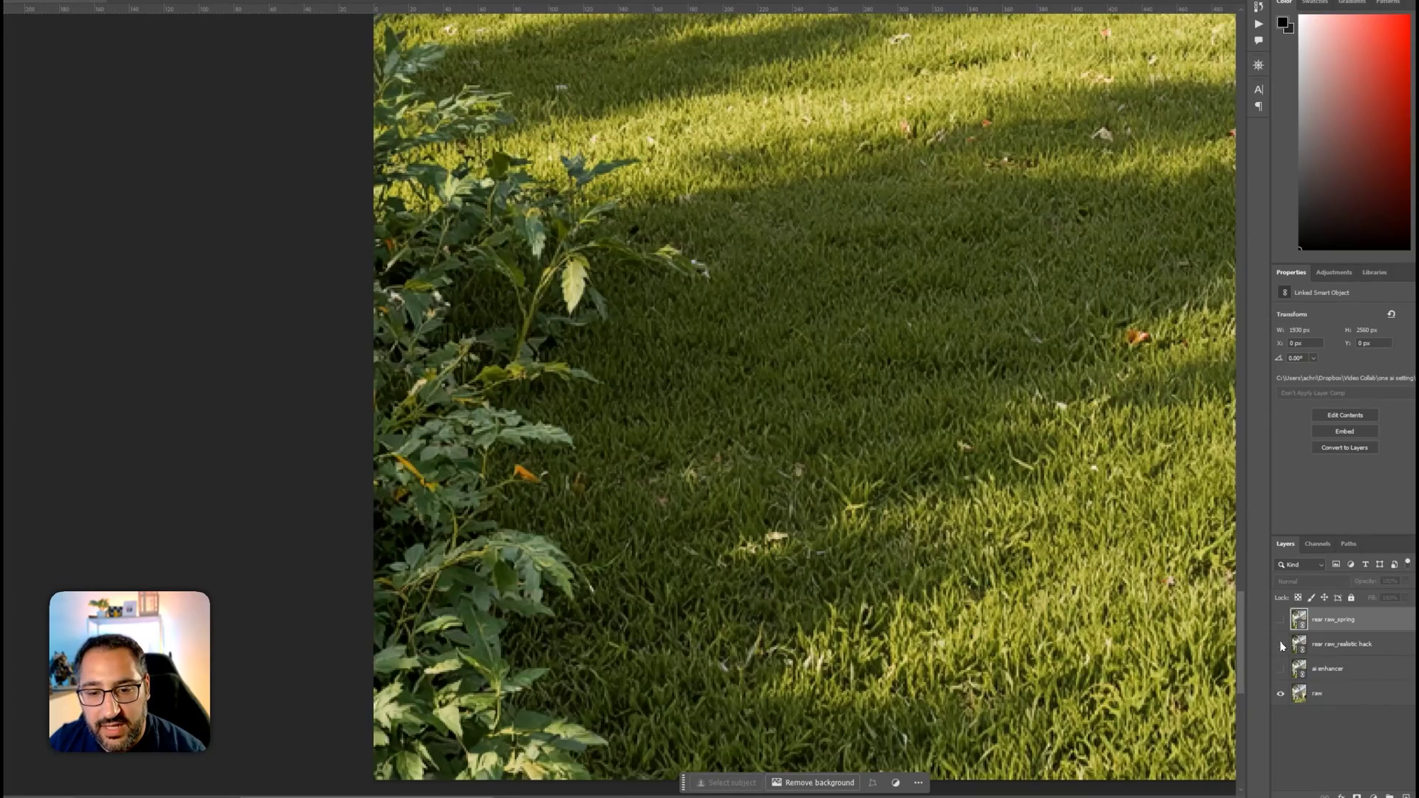
left_click(1280, 643)
left_click(1280, 643)
left_click(1280, 643)
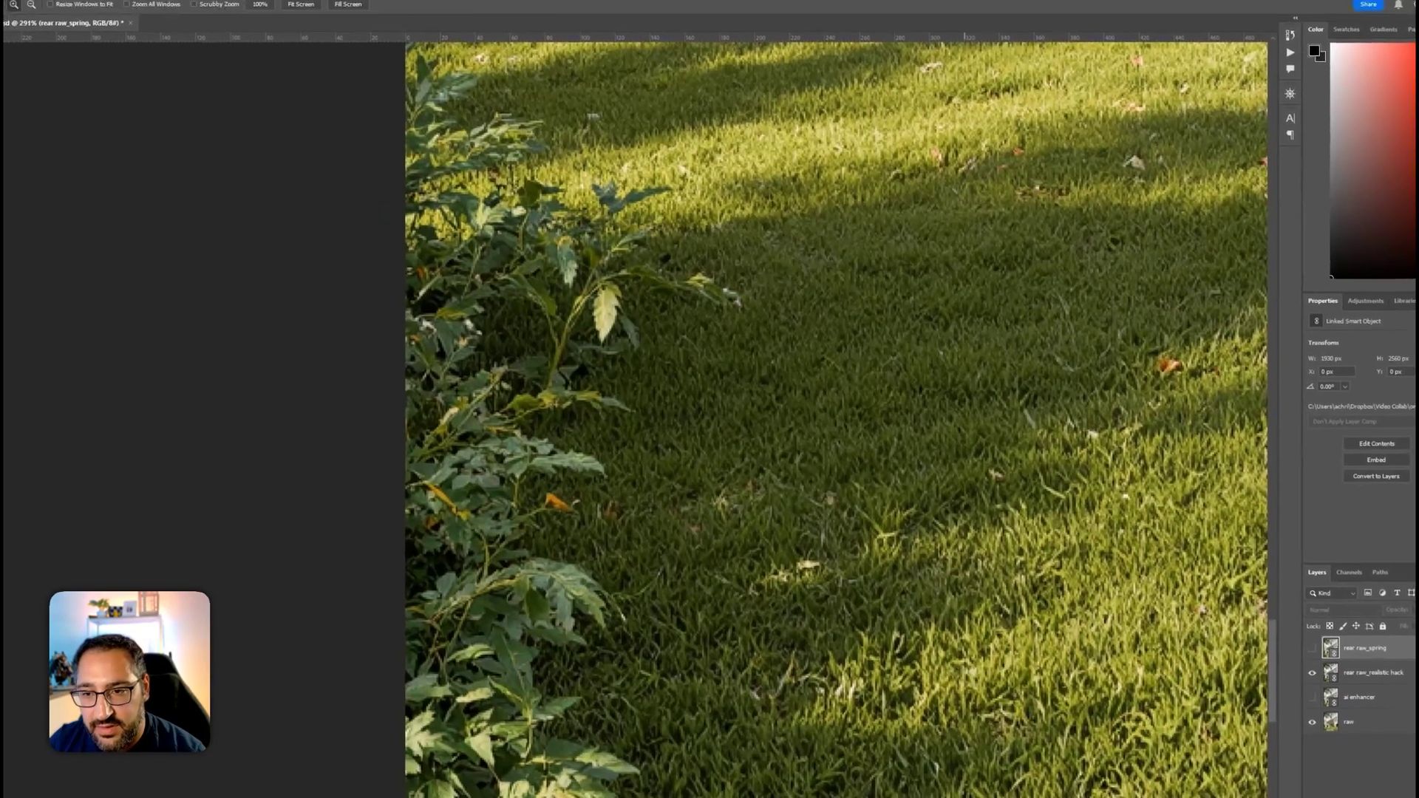
left_click_drag(1057, 294, 813, 461)
left_click_drag(1057, 208, 822, 454)
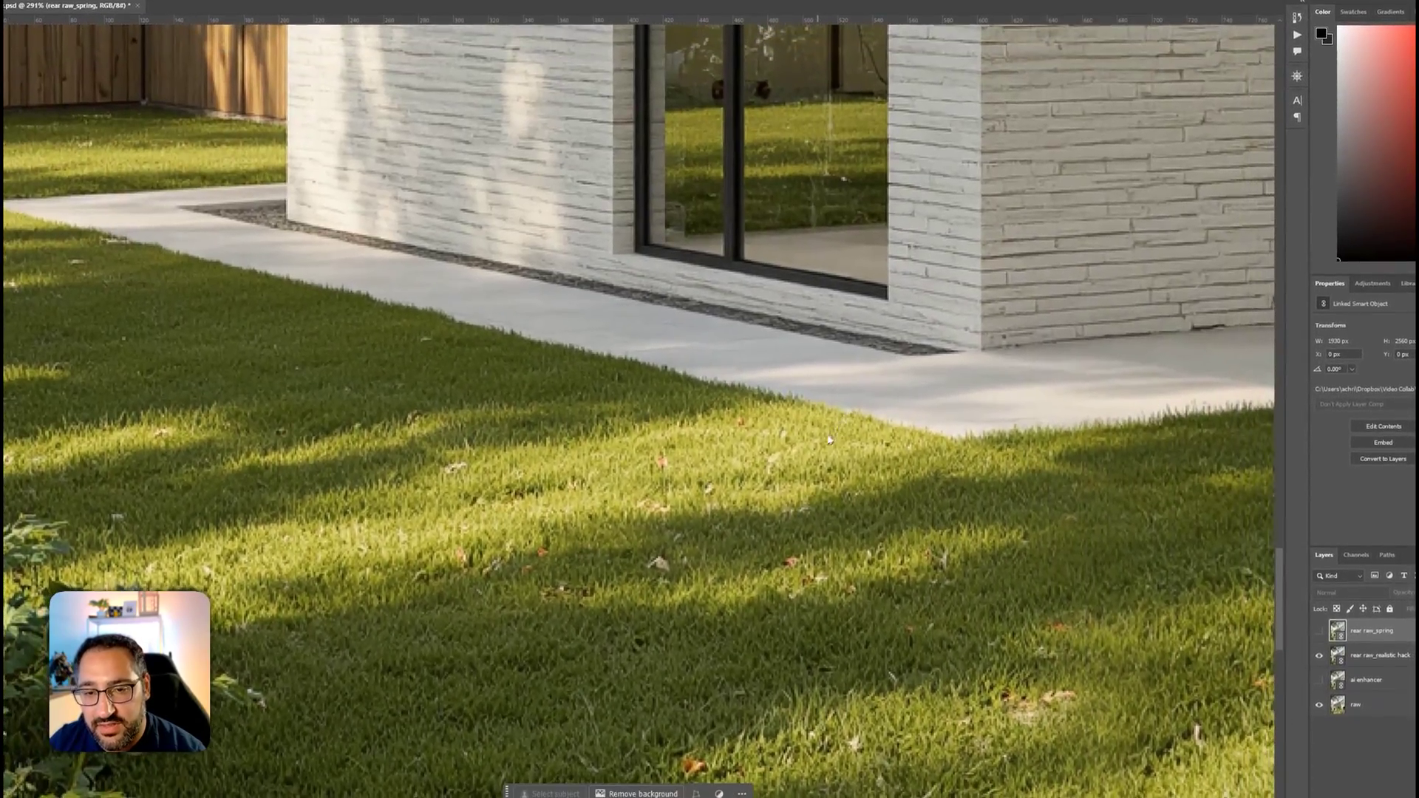
key("ctrl+minus")
key("ctrl+minus")
key("ctrl+minus")
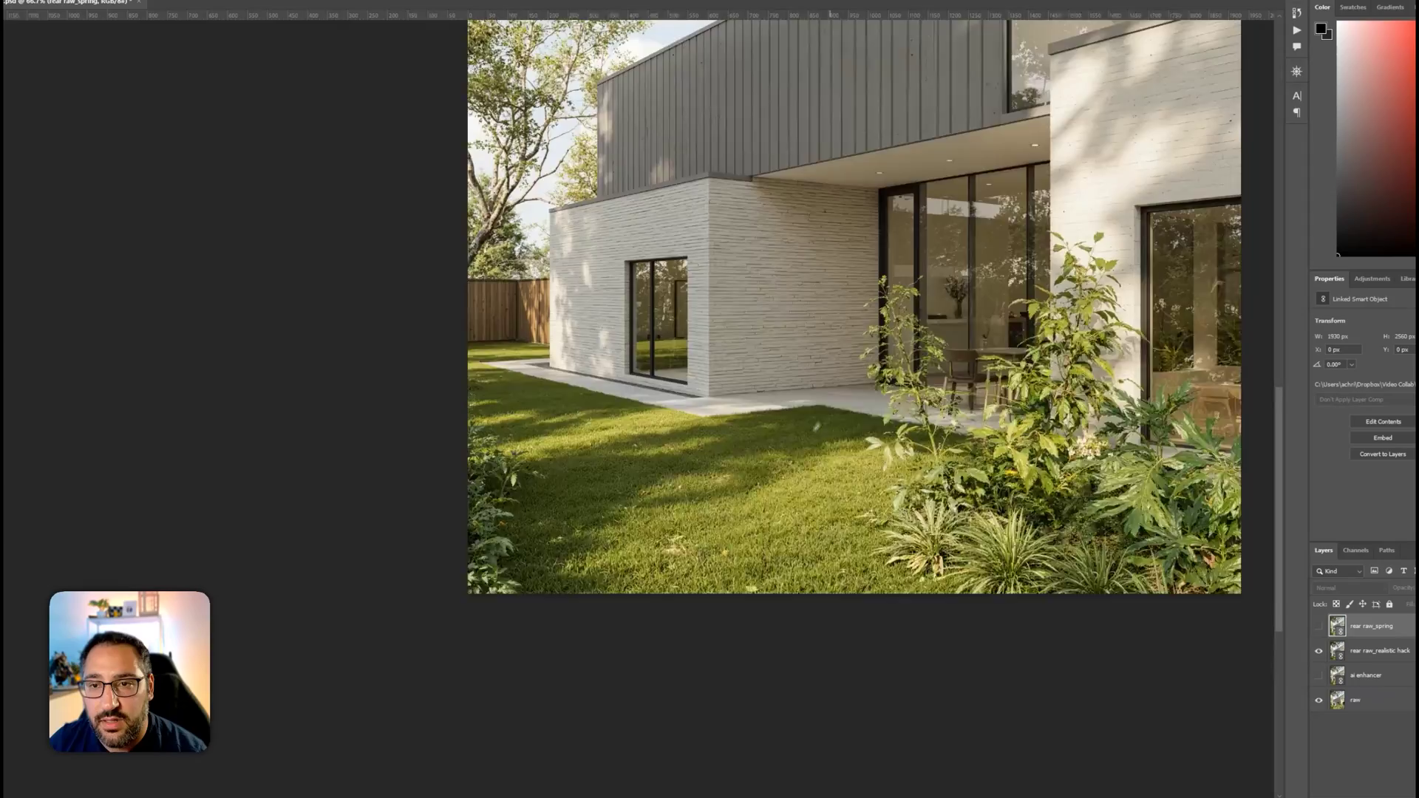
Compare the rear raw_realistic hack layer with the raw render on the overhanging tree's leaves and branches
left_click_drag(840, 371, 866, 723)
left_click_drag(748, 55, 843, 55)
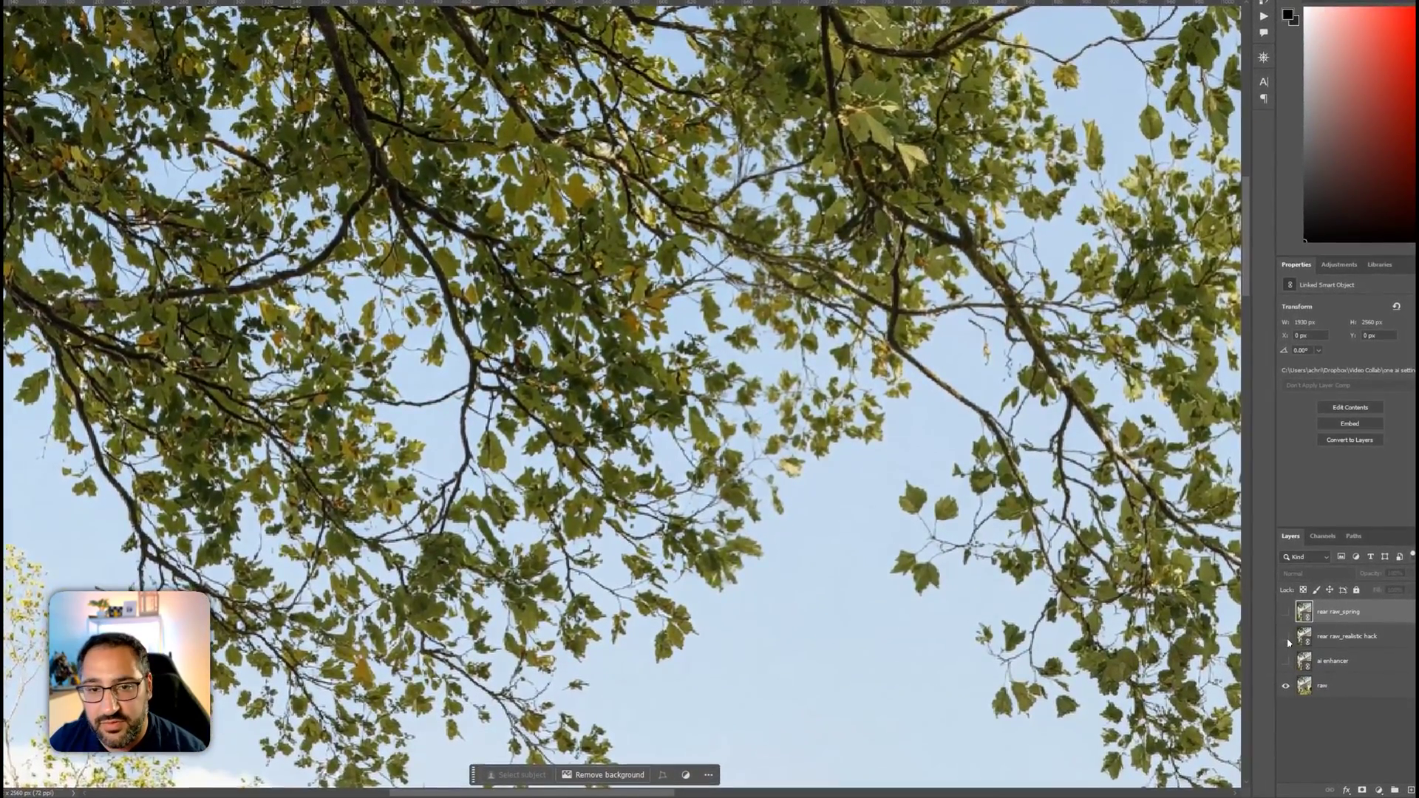
left_click(1296, 661)
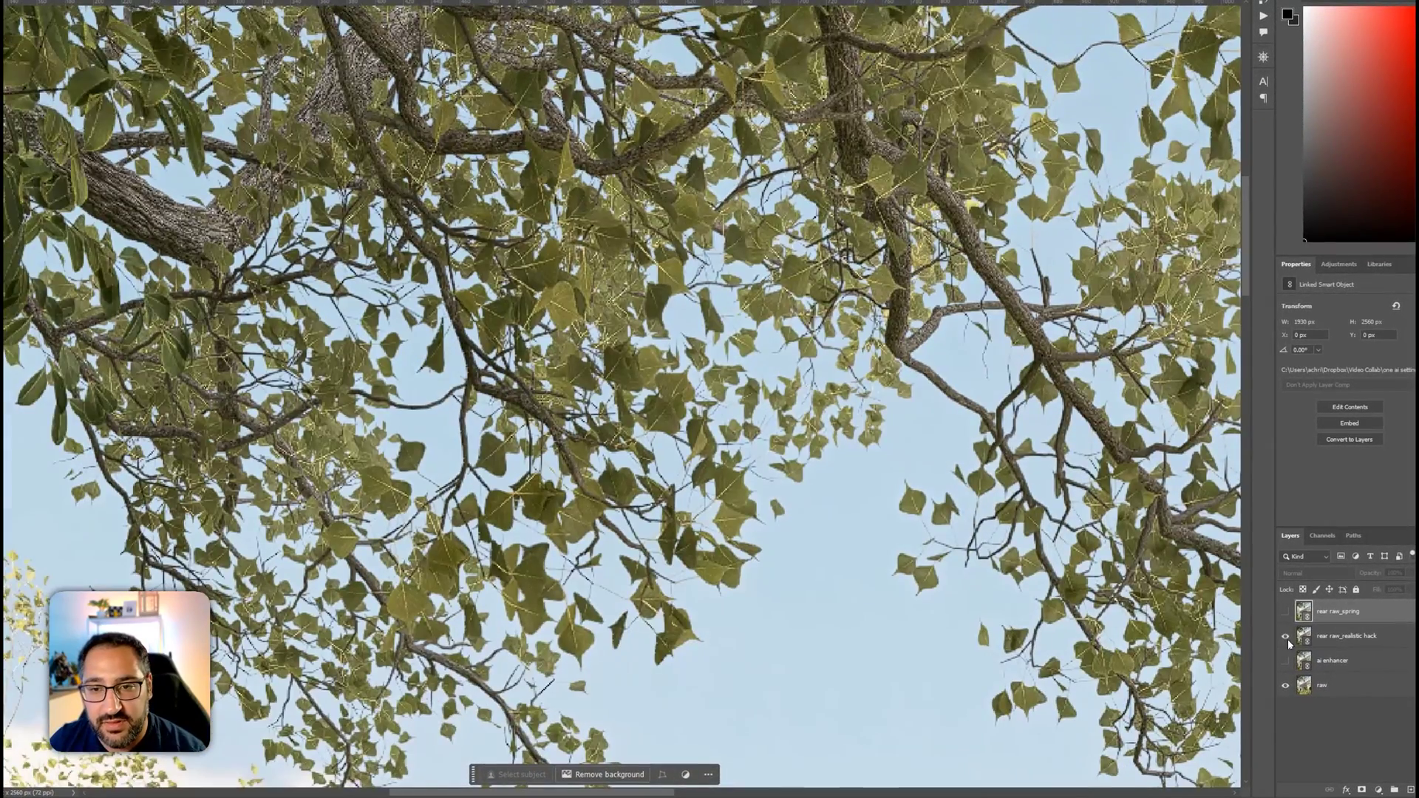
left_click(1297, 661)
left_click(1287, 639)
left_click(1287, 639)
left_click_drag(539, 780, 882, 269)
key("ctrl+minus")
key("ctrl+minus")
key("ctrl+minus")
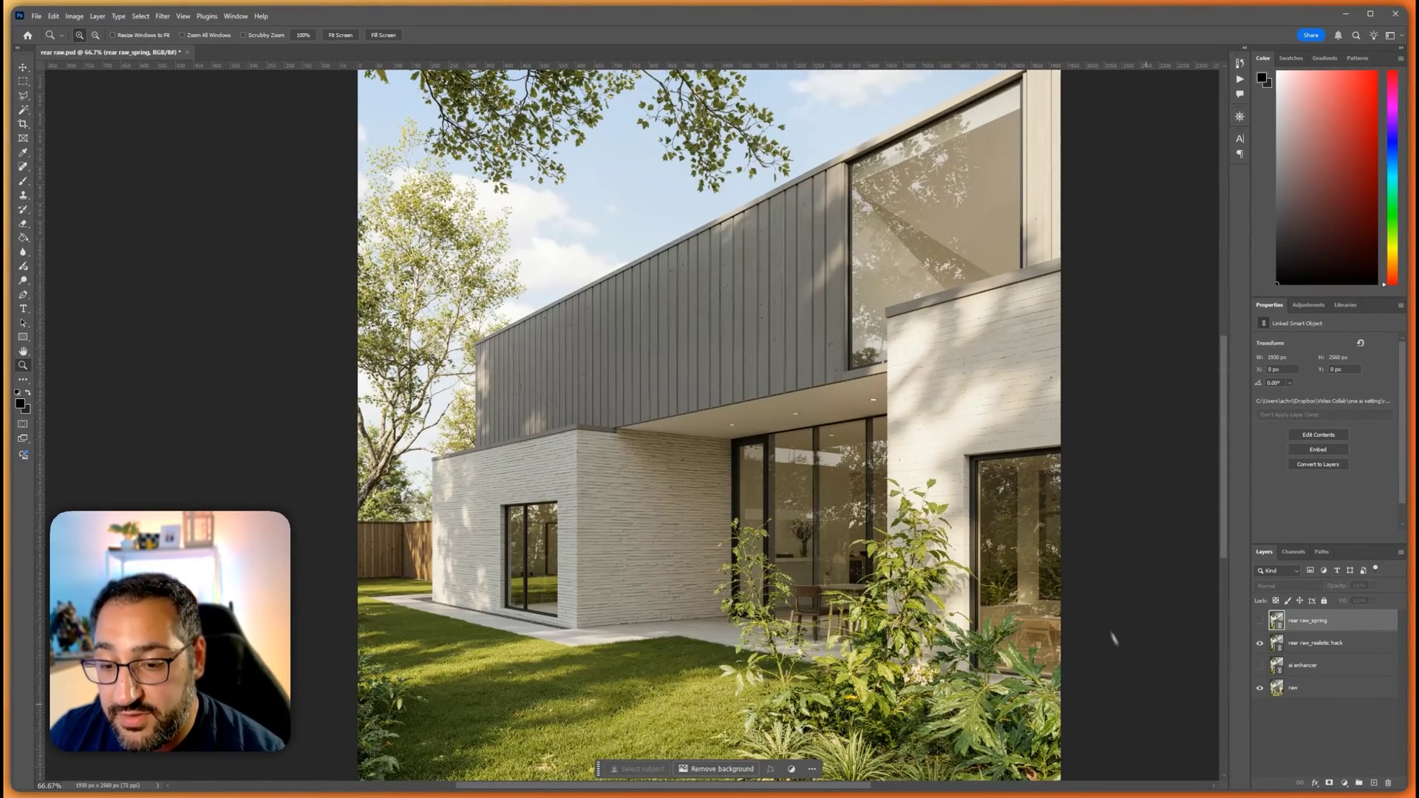
Switch to D5 Render and set the realistic AI Style Transfer to a Style Transfer Weight of 0.1 and a Structure Matching Weight of 1
mouse_move(1166, 790)
left_click(1212, 783)
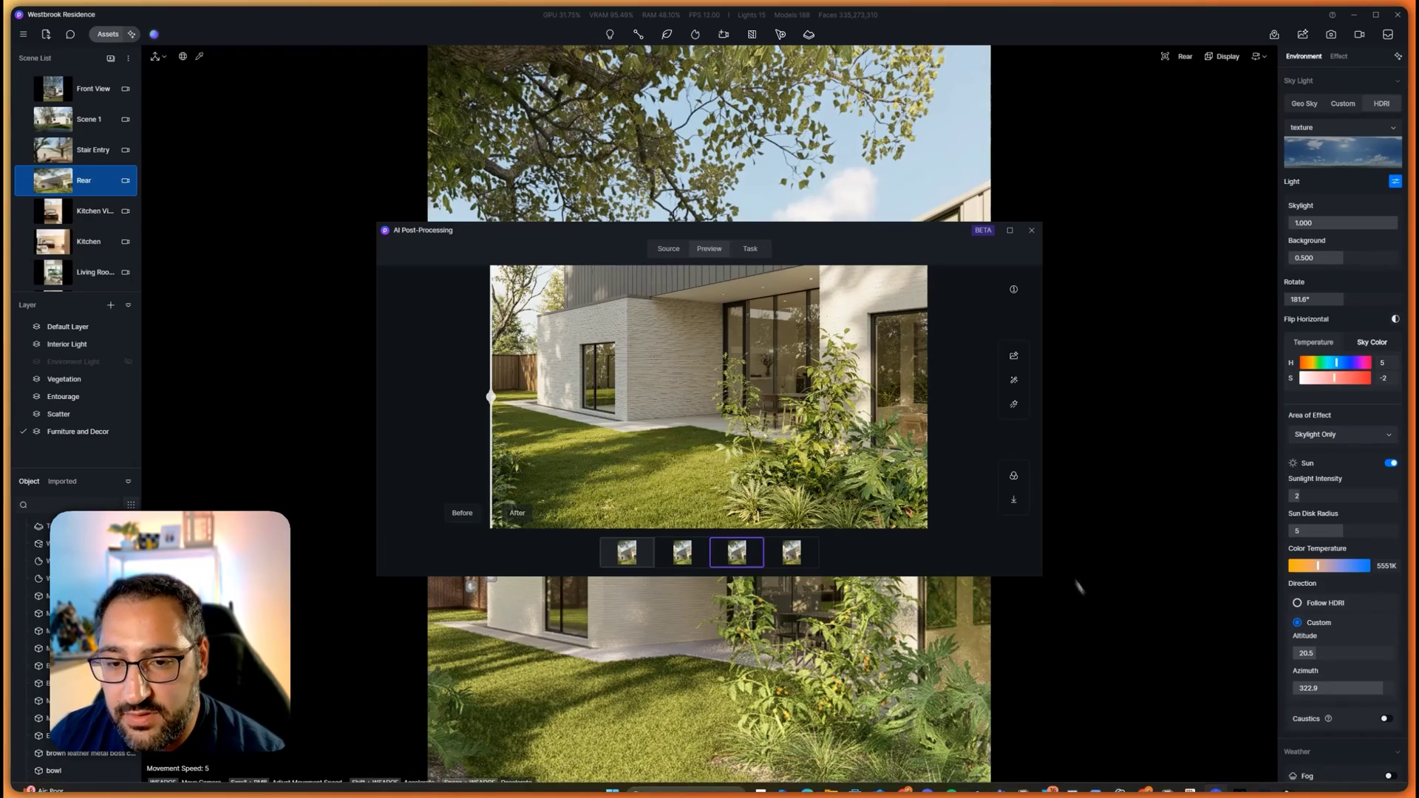
left_click(1014, 381)
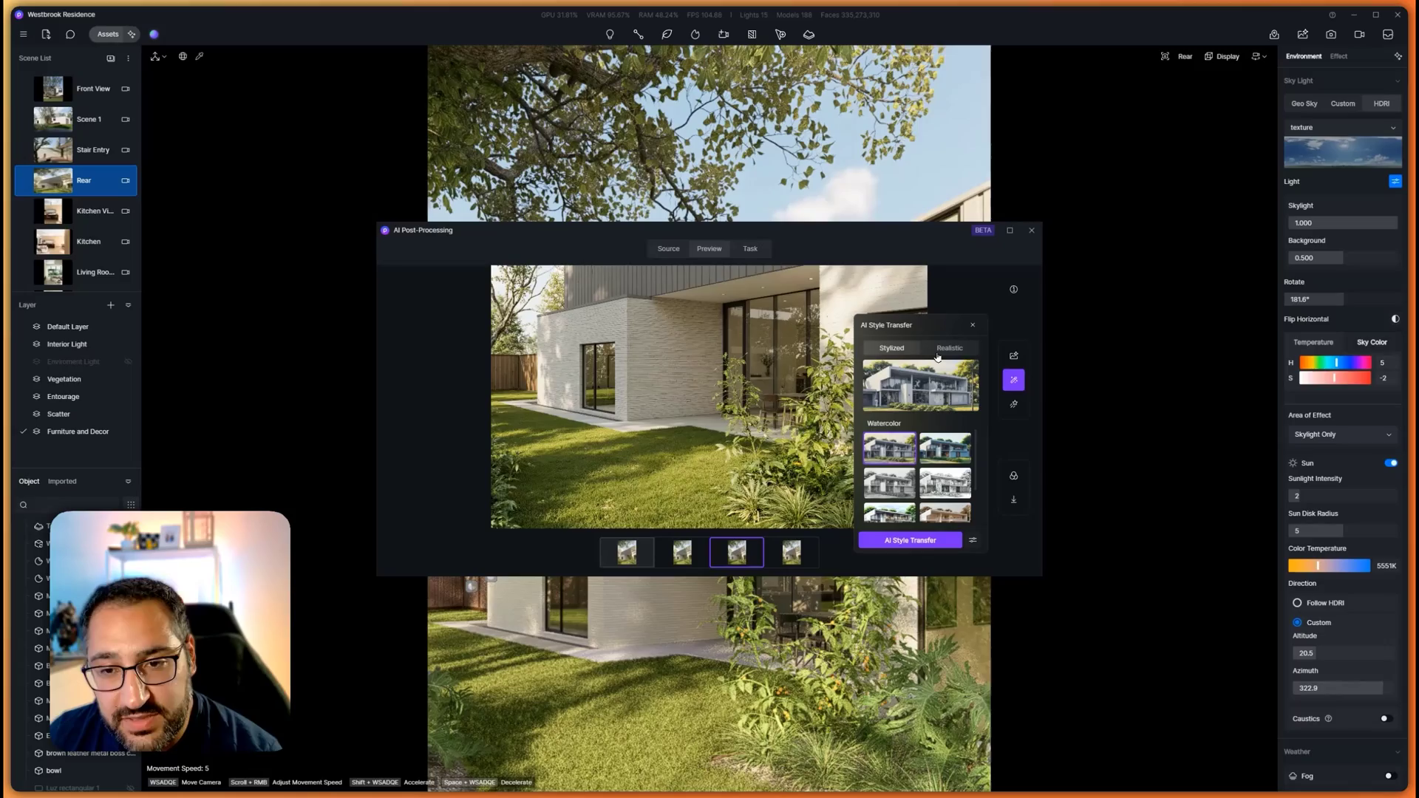
left_click(959, 347)
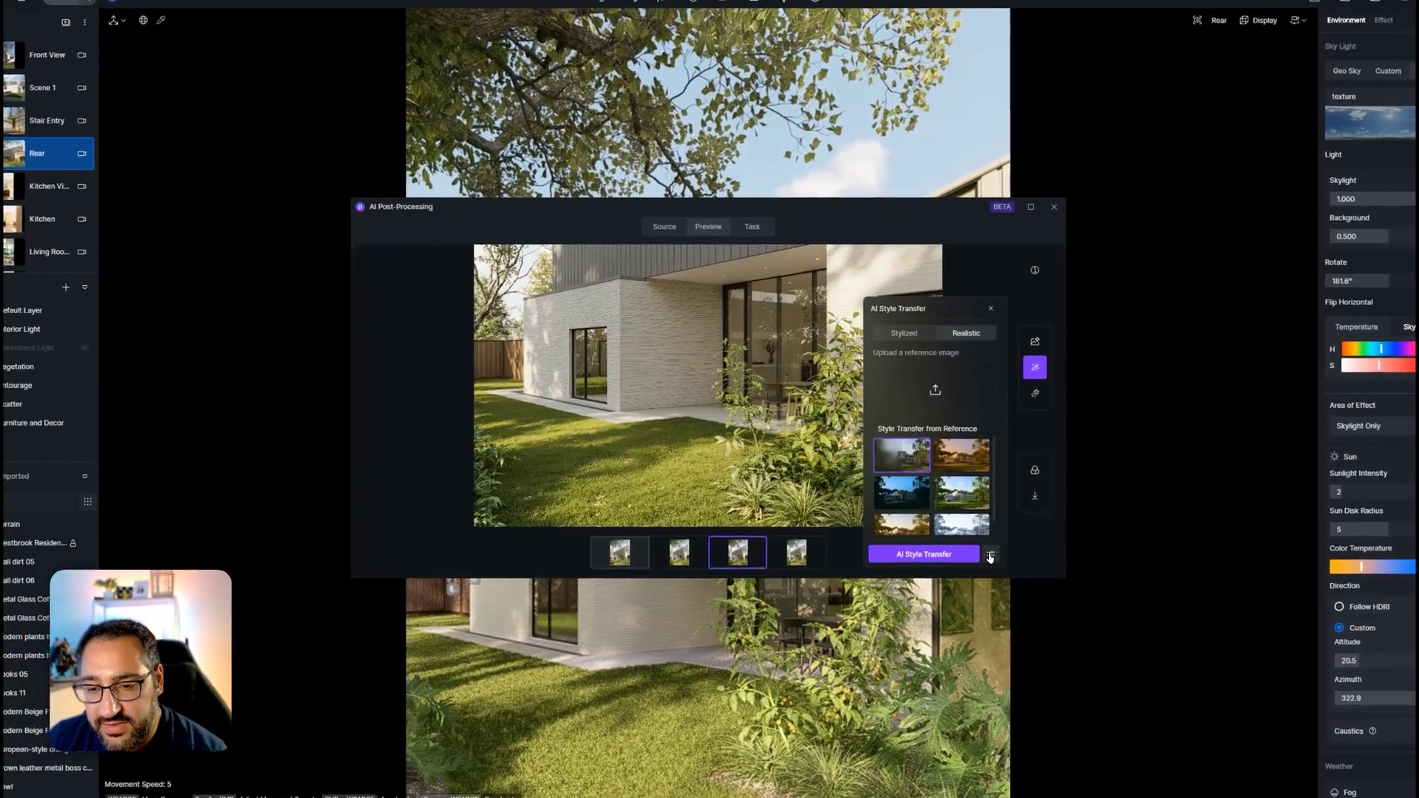
left_click(972, 555)
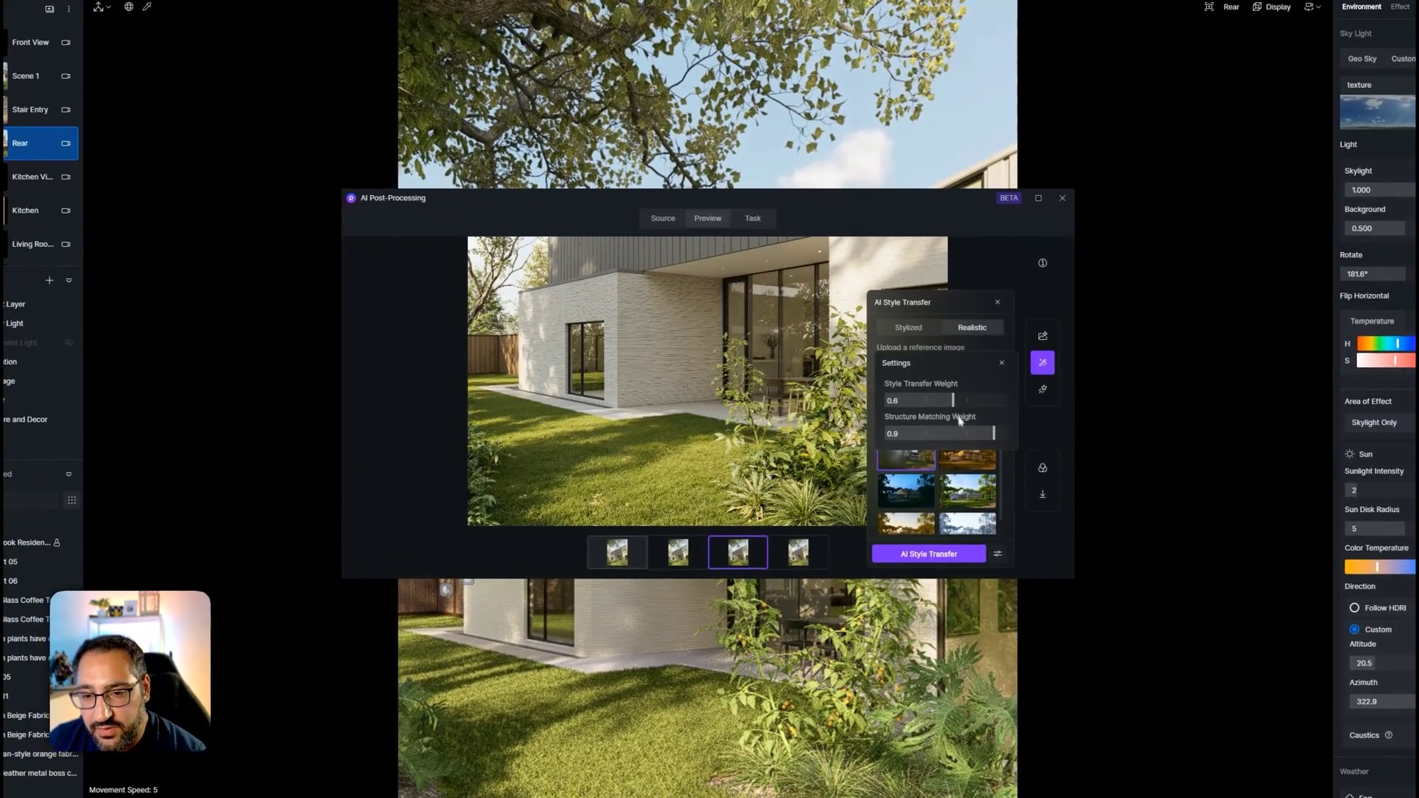
left_click_drag(953, 401, 893, 410)
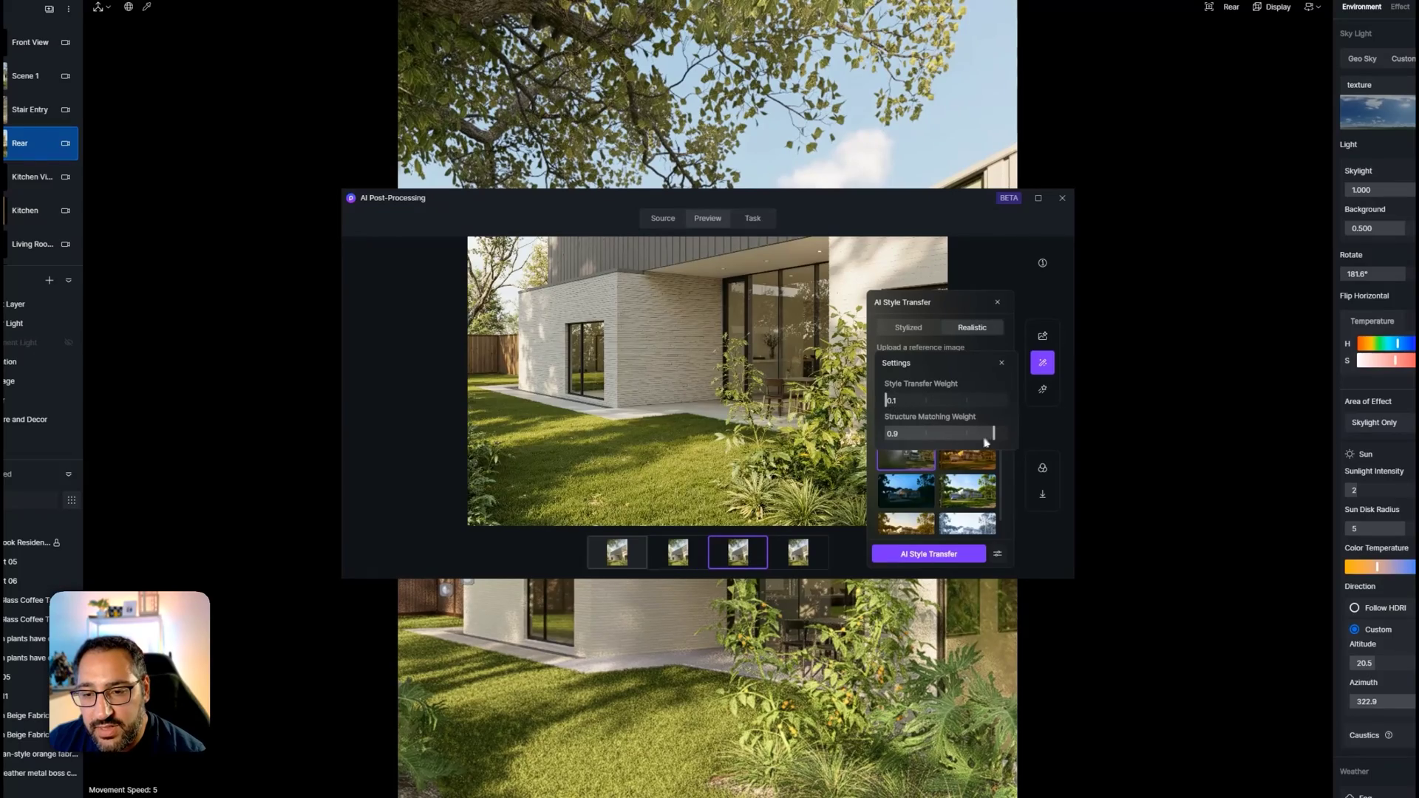
left_click_drag(994, 434, 1010, 434)
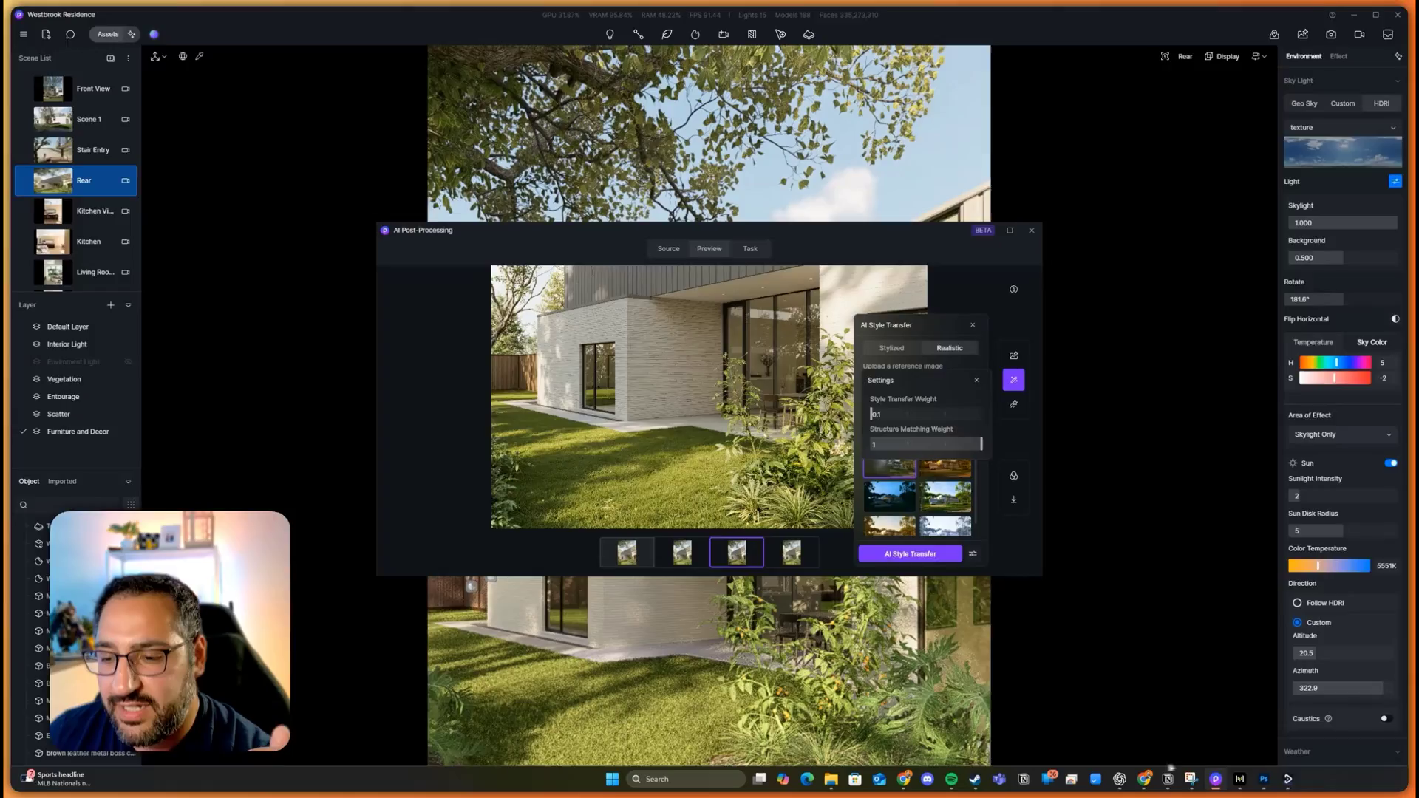
Switch to Photoshop and compare the rear raw_realistic hack layer with the raw render on the glazing, dining furniture and tall plants
left_click(1299, 780)
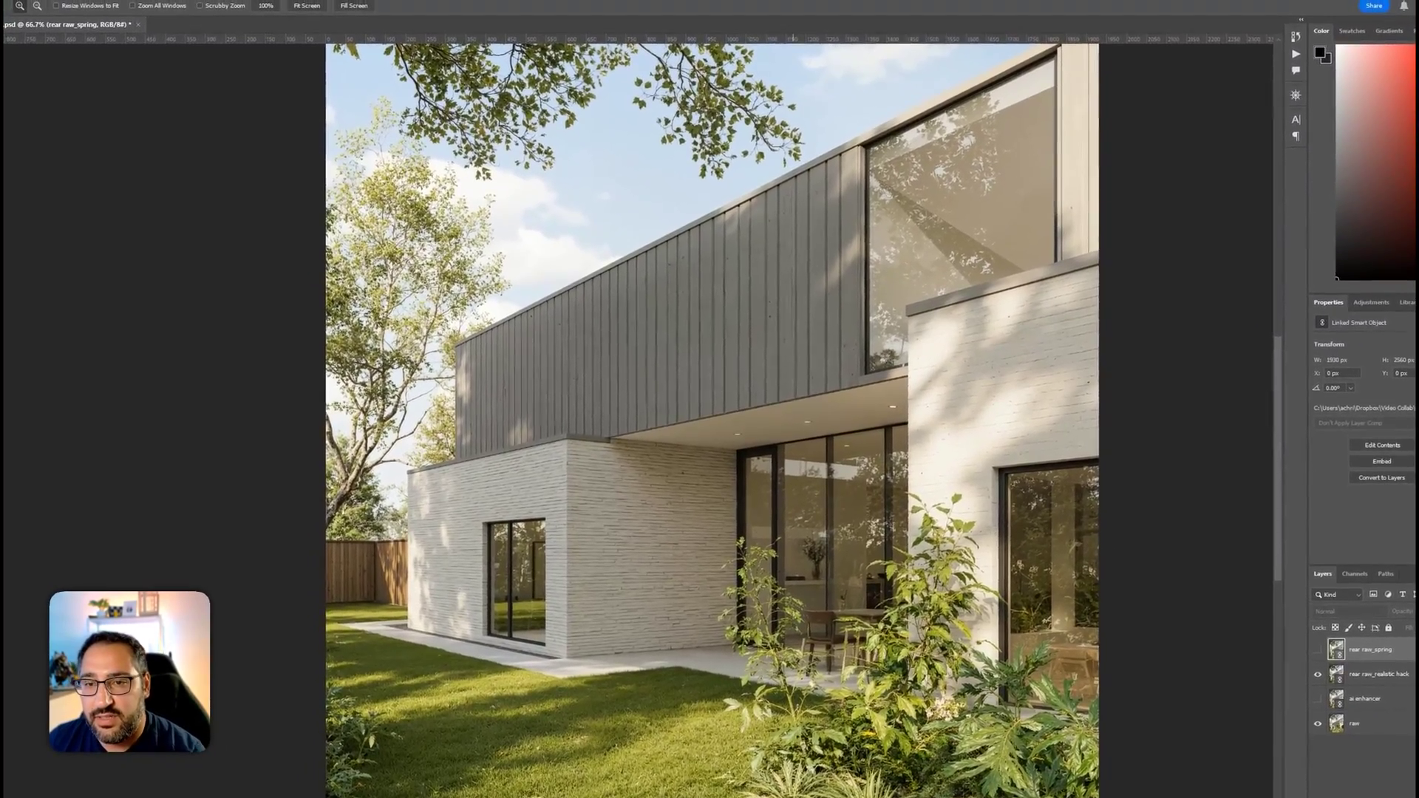
left_click_drag(698, 633, 971, 395)
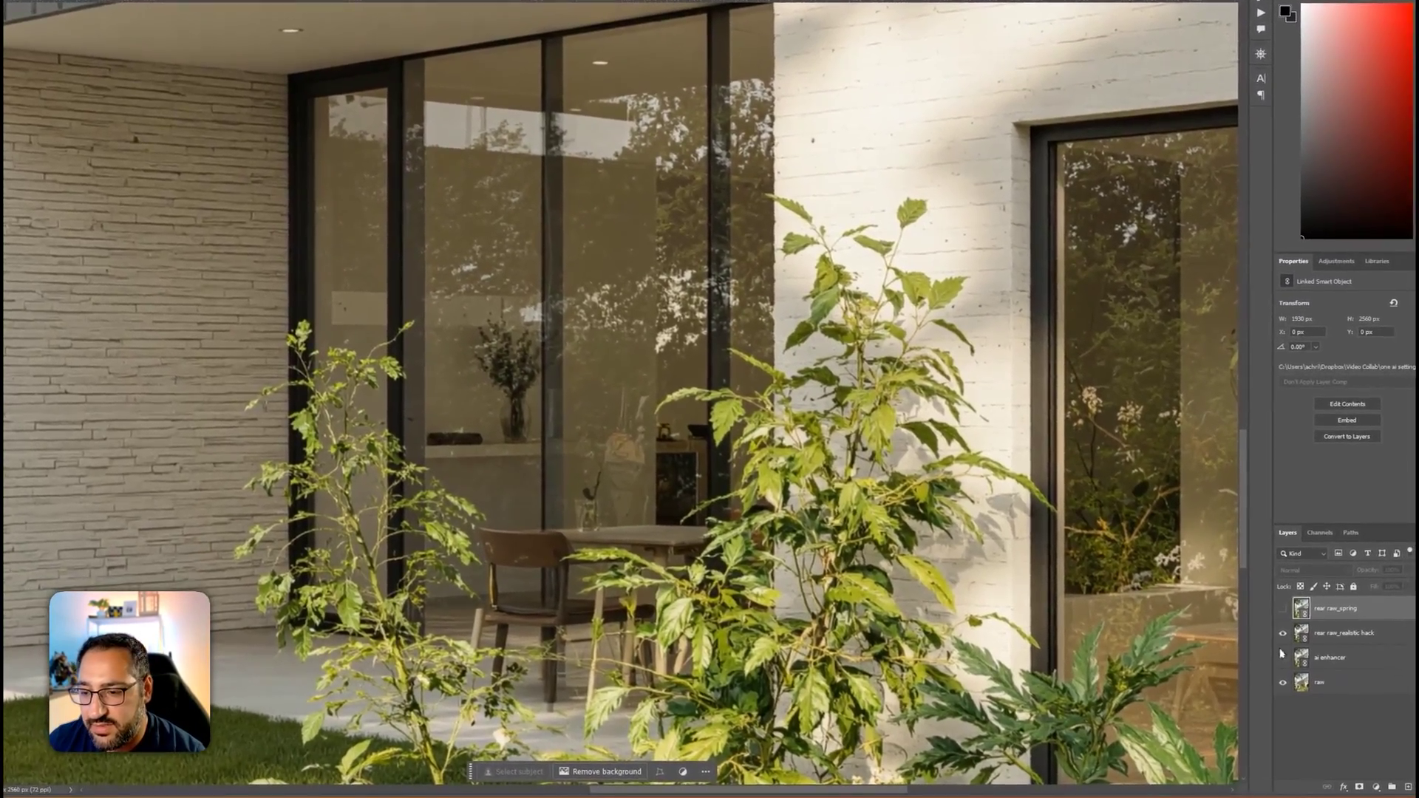
left_click(1322, 655)
left_click(1282, 631)
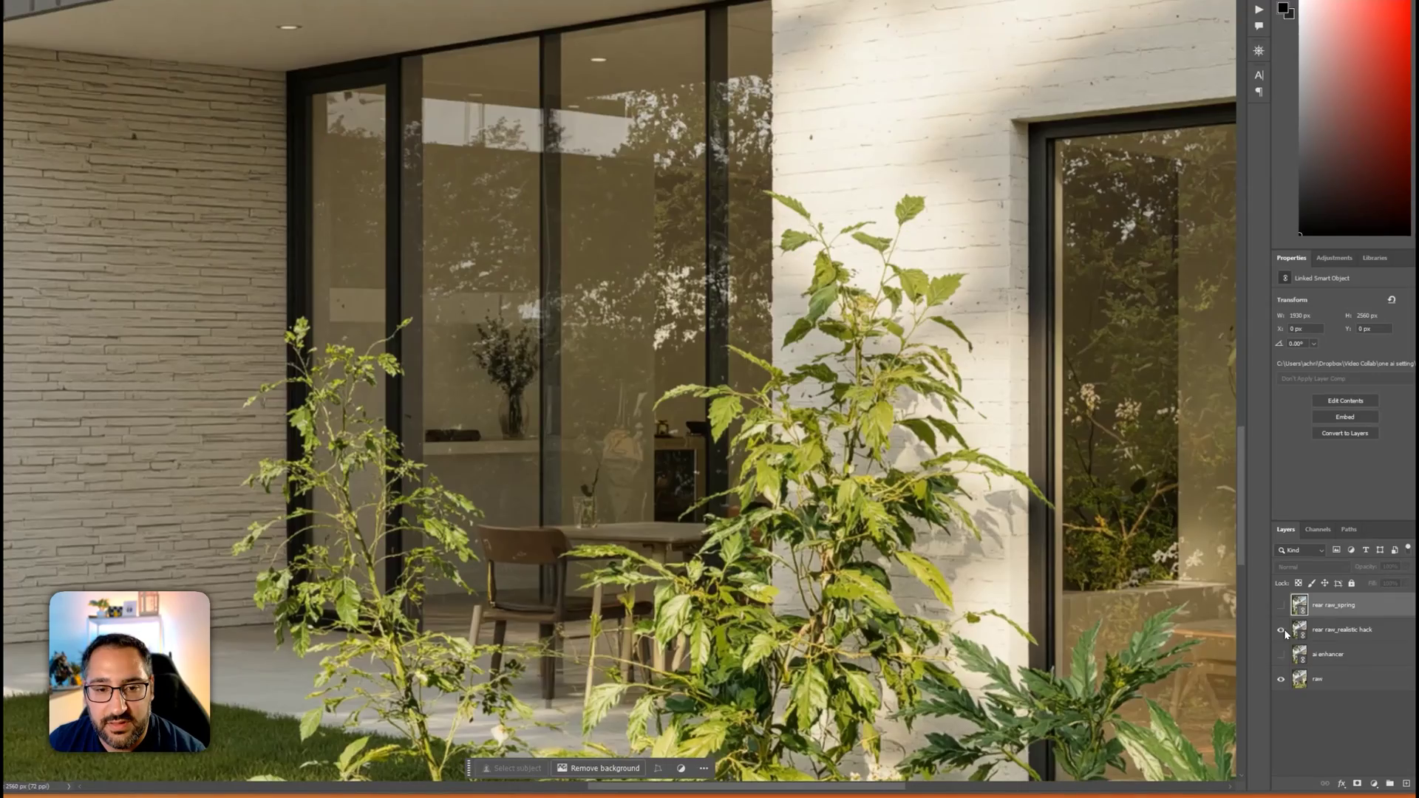
left_click(1281, 631)
left_click(1282, 630)
left_click(1283, 630)
left_click(1282, 631)
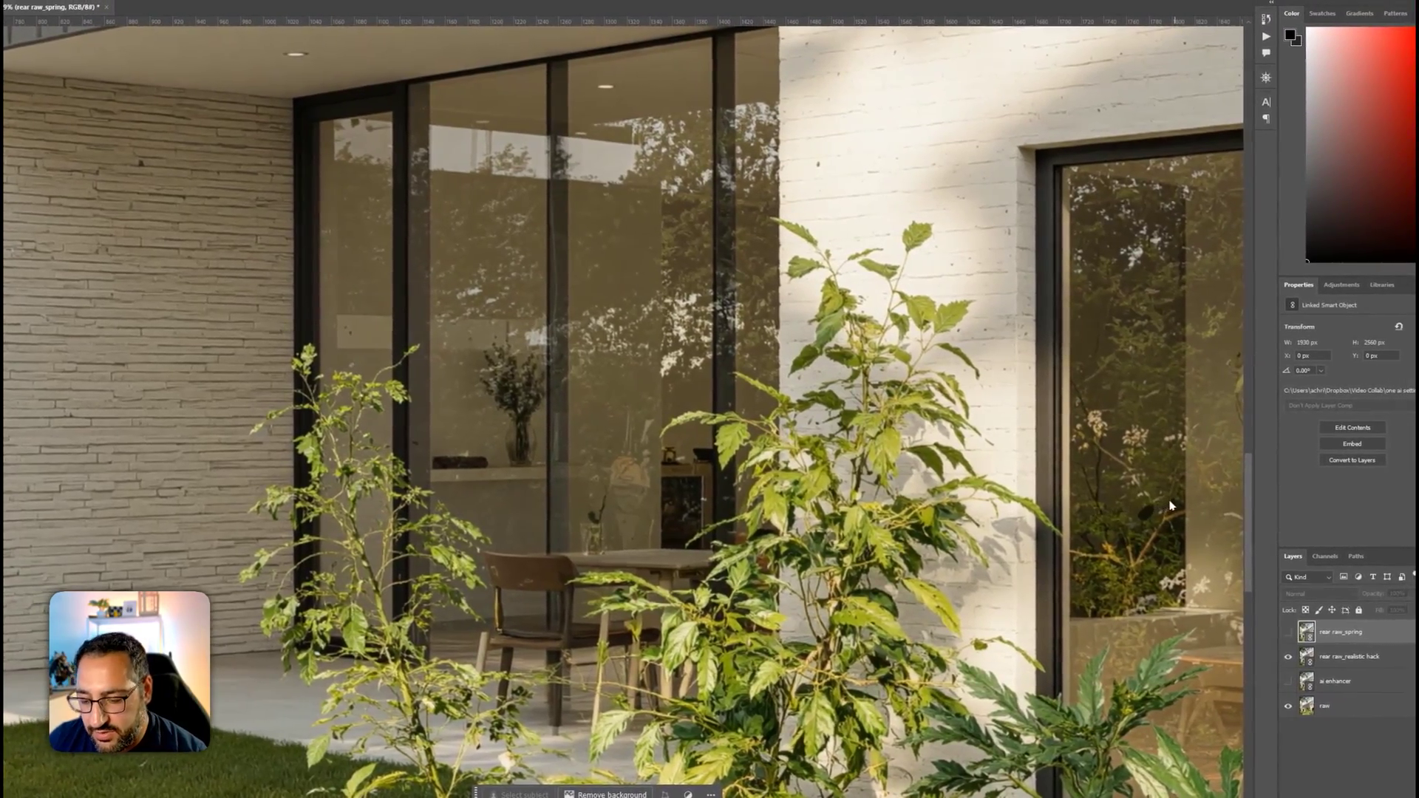
key("ctrl+minus")
key("ctrl+minus")
key("ctrl+minus")
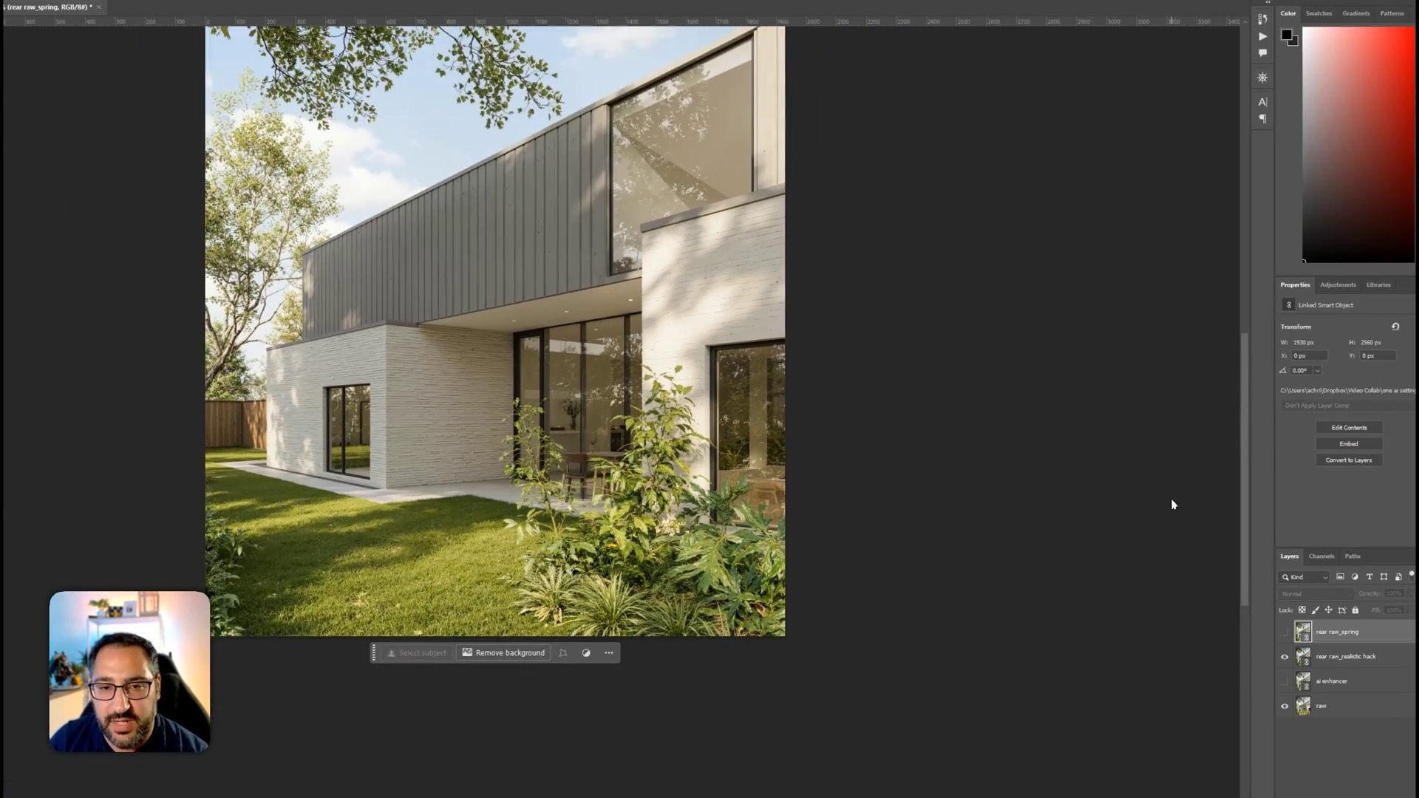
left_click_drag(943, 388, 1068, 593)
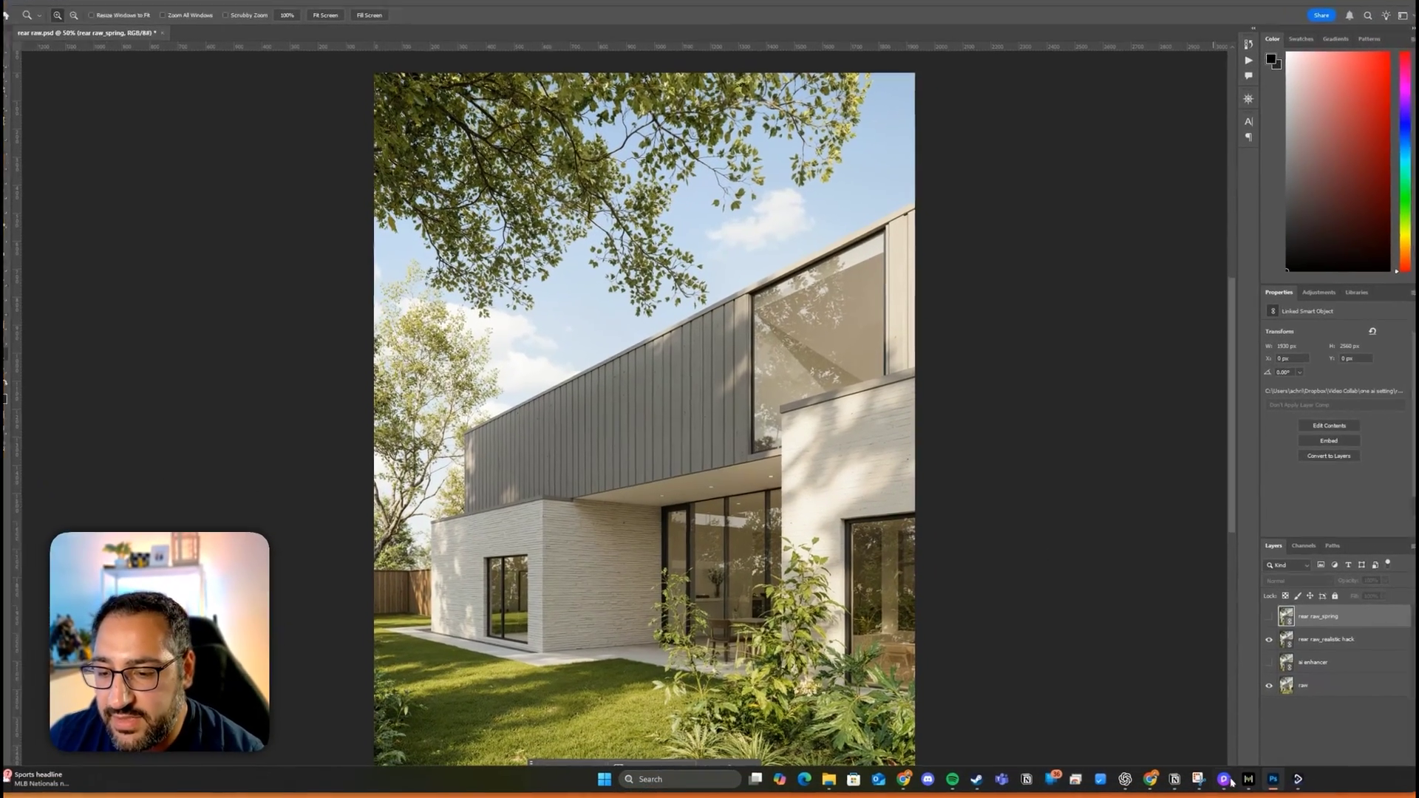
Switch to D5 Render and review the AI Enhancer and realistic AI Style Transfer settings for the rear render
left_click(1245, 778)
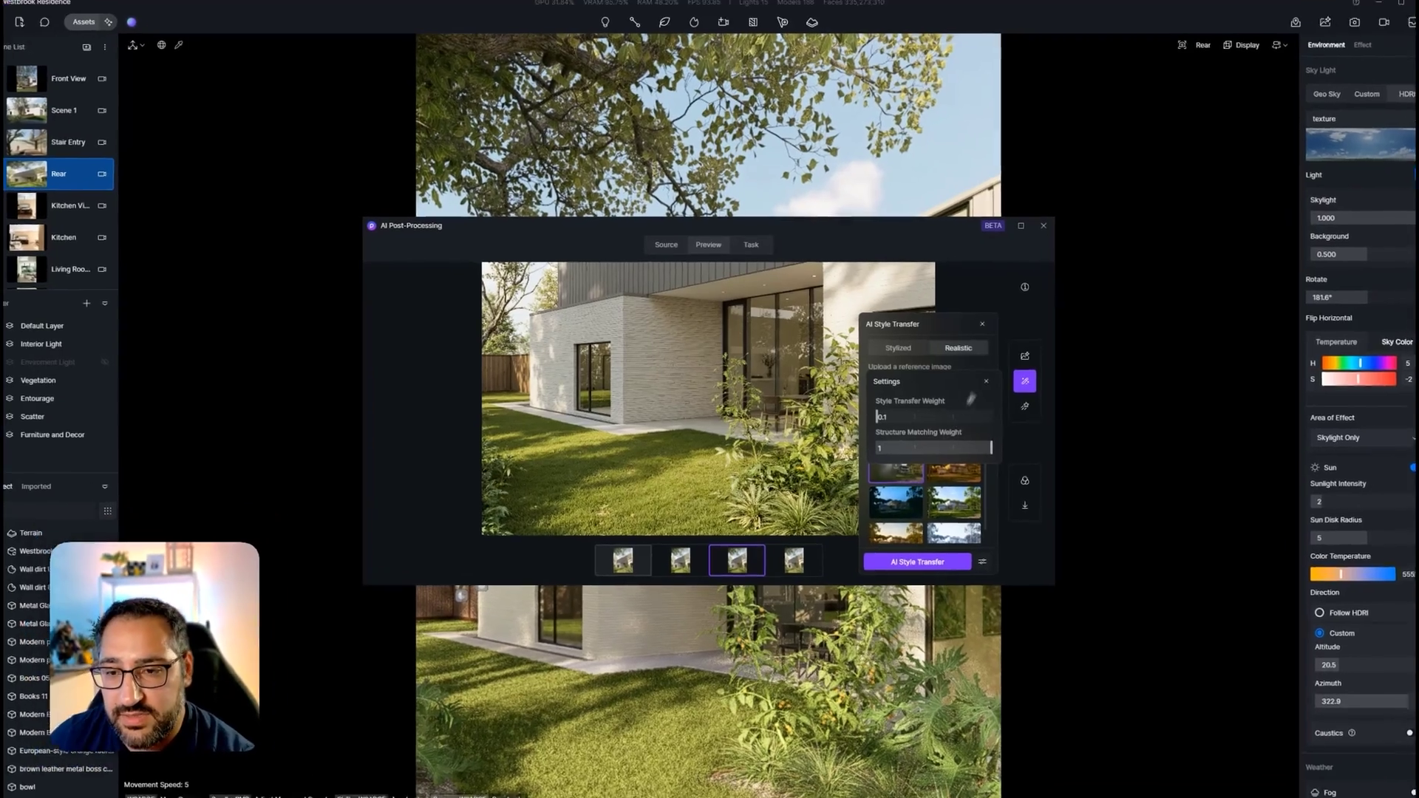
left_click(1012, 357)
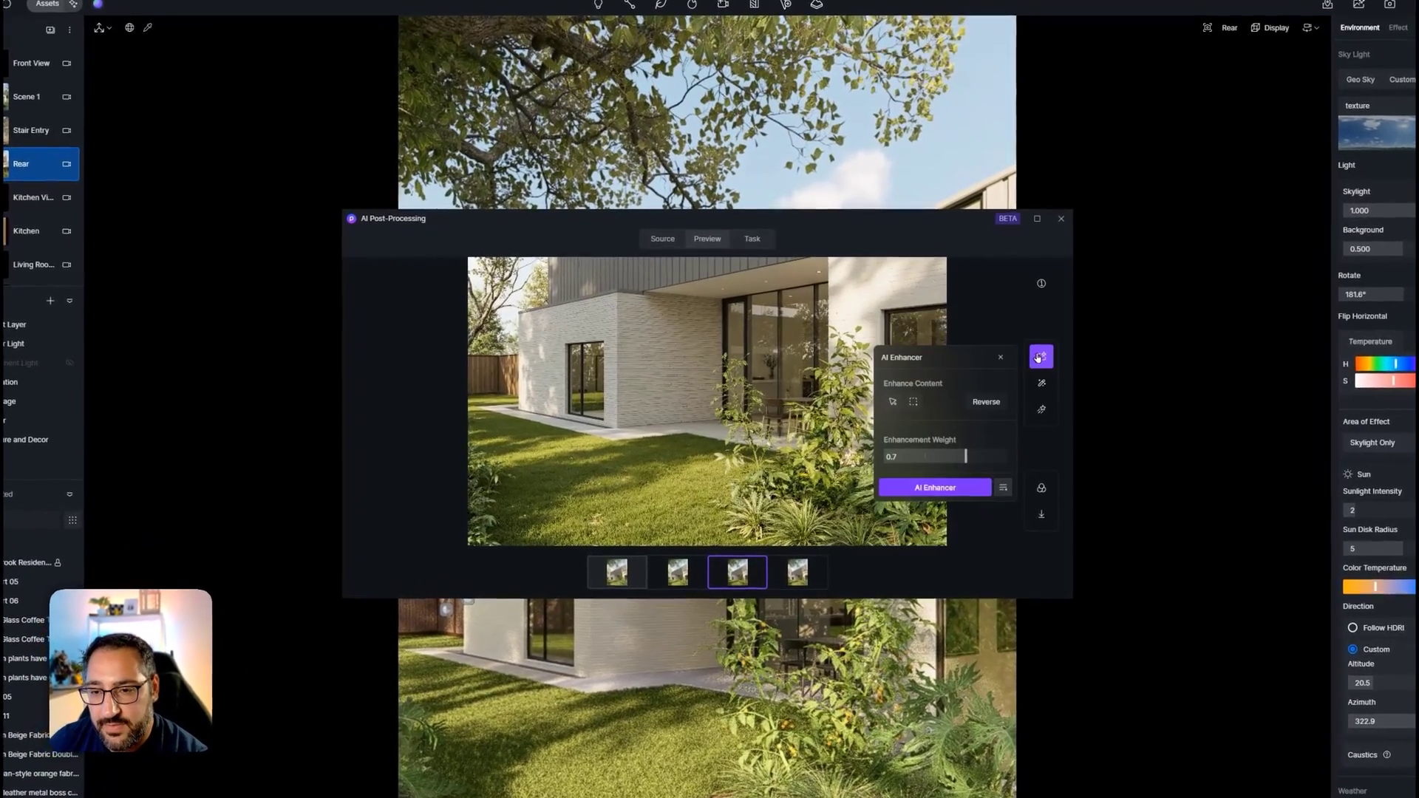
left_click(1043, 385)
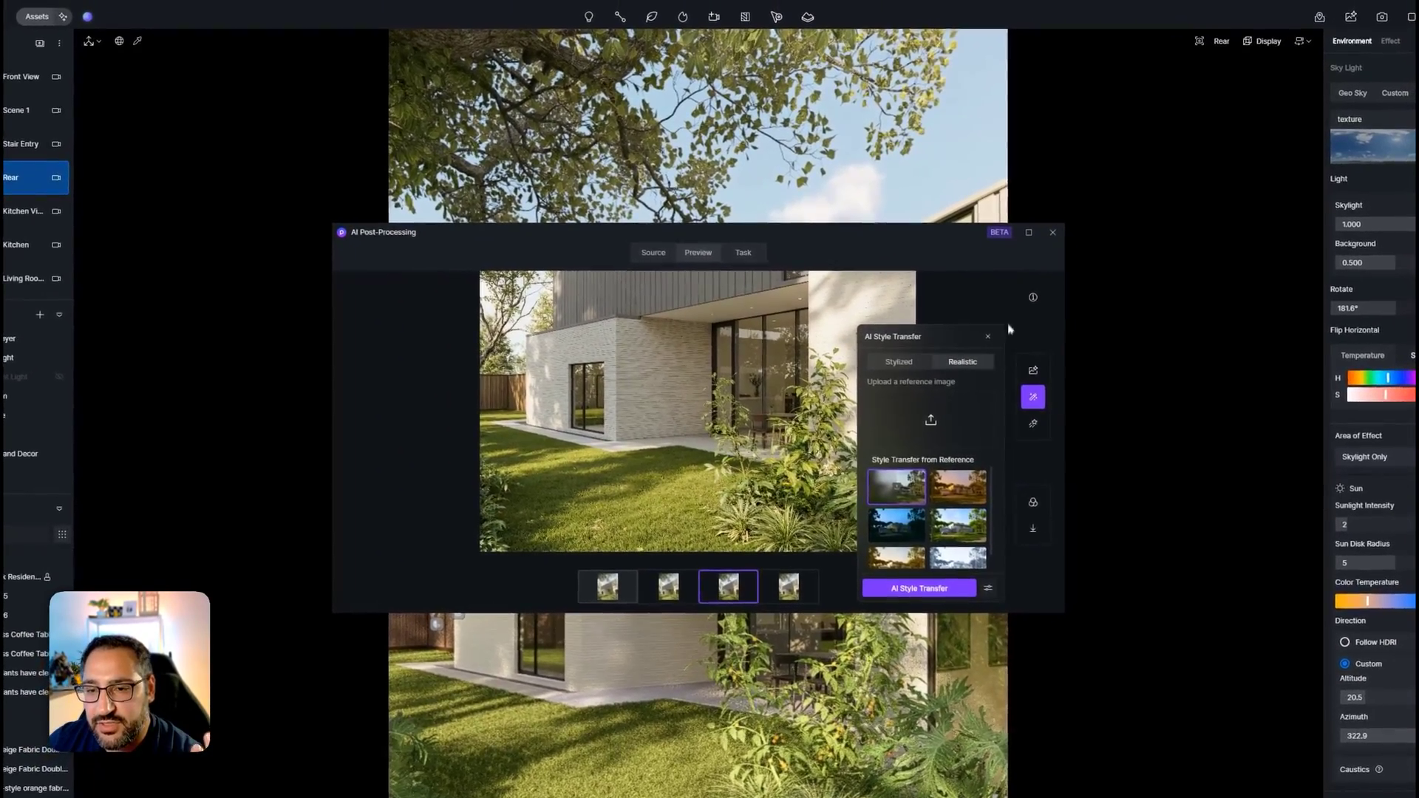
left_click(1014, 314)
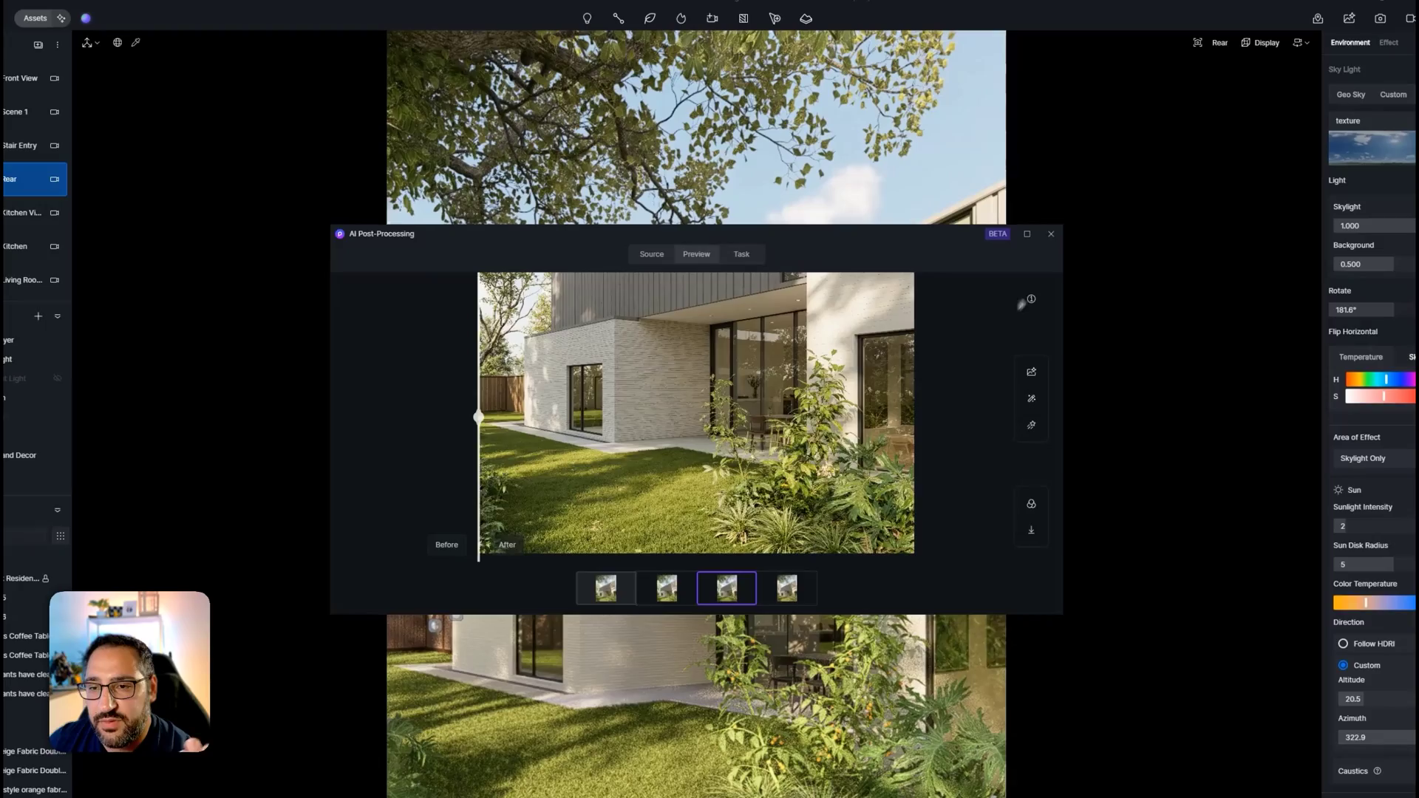
Close AI Post-Processing and open the channel options in the image render settings
left_click(1080, 209)
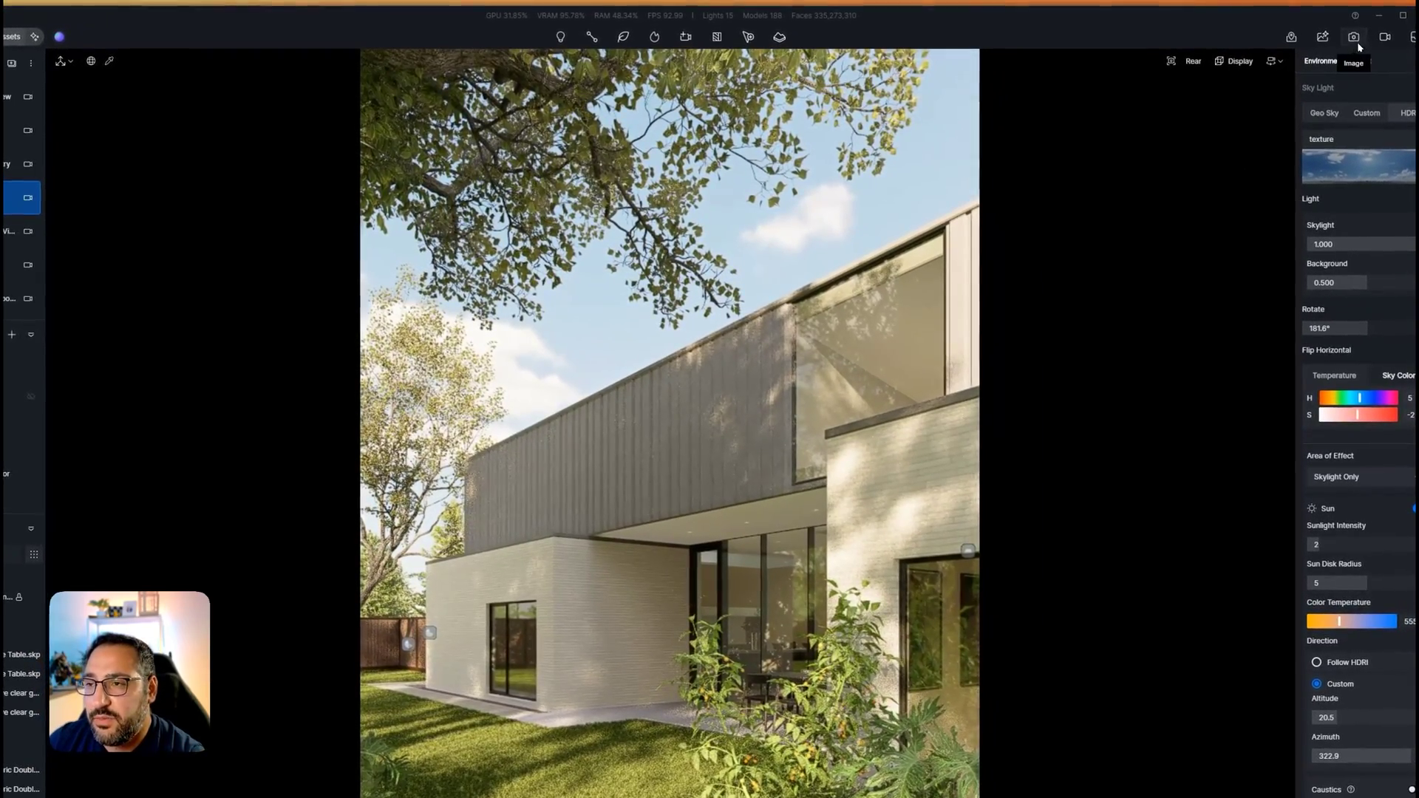
left_click(1380, 18)
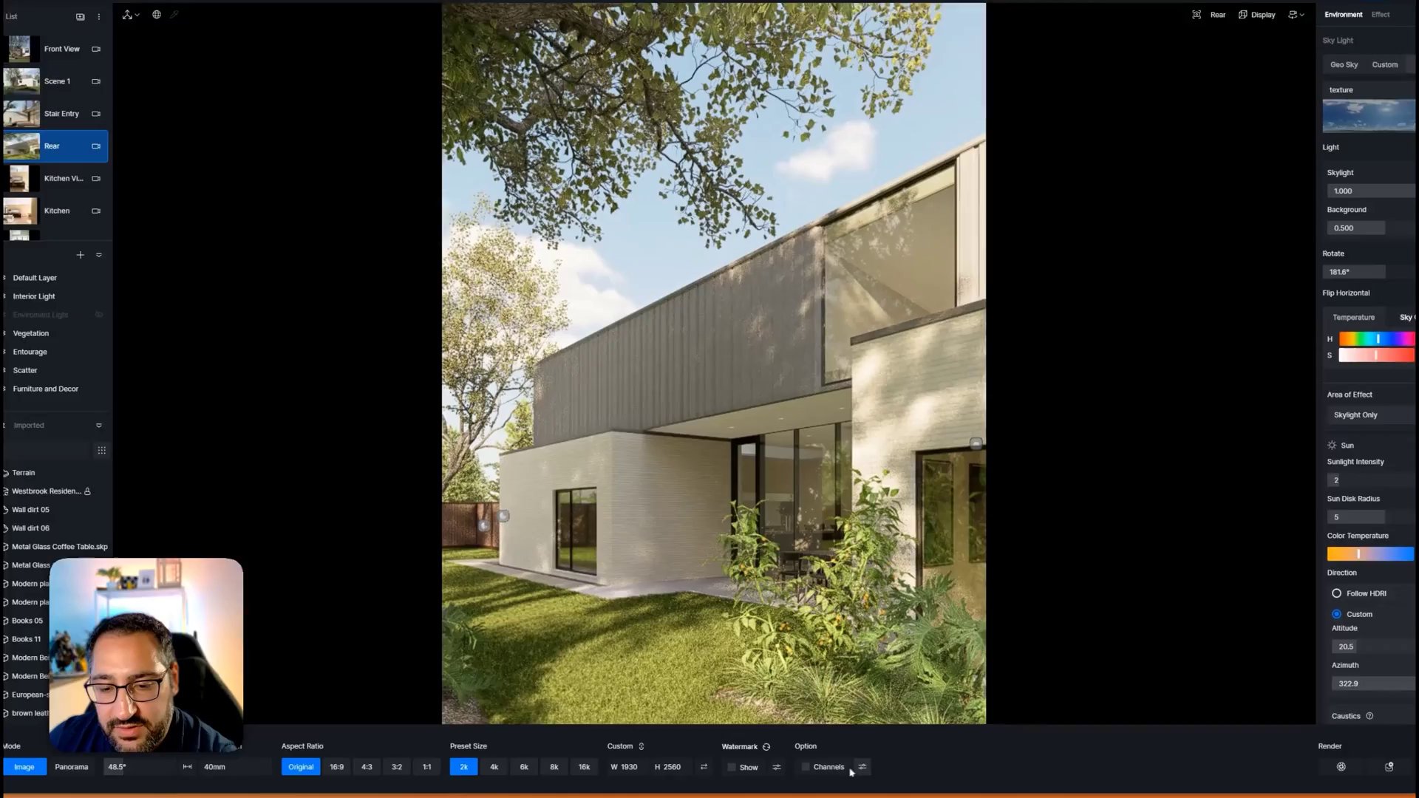
left_click(849, 767)
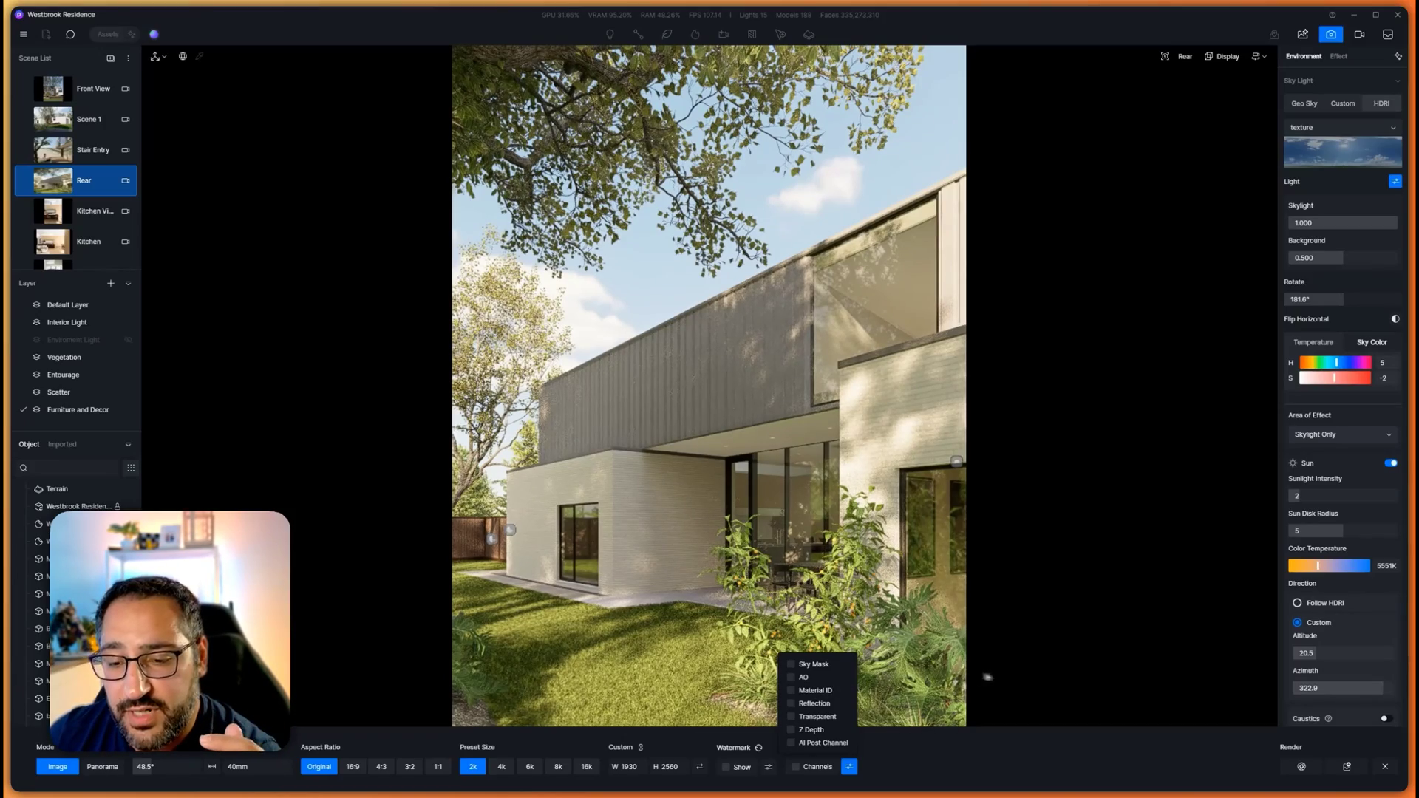
Show the rear raw_spring layer in Photoshop and reopen the realistic AI Style Transfer settings in D5 Render
left_click(1298, 785)
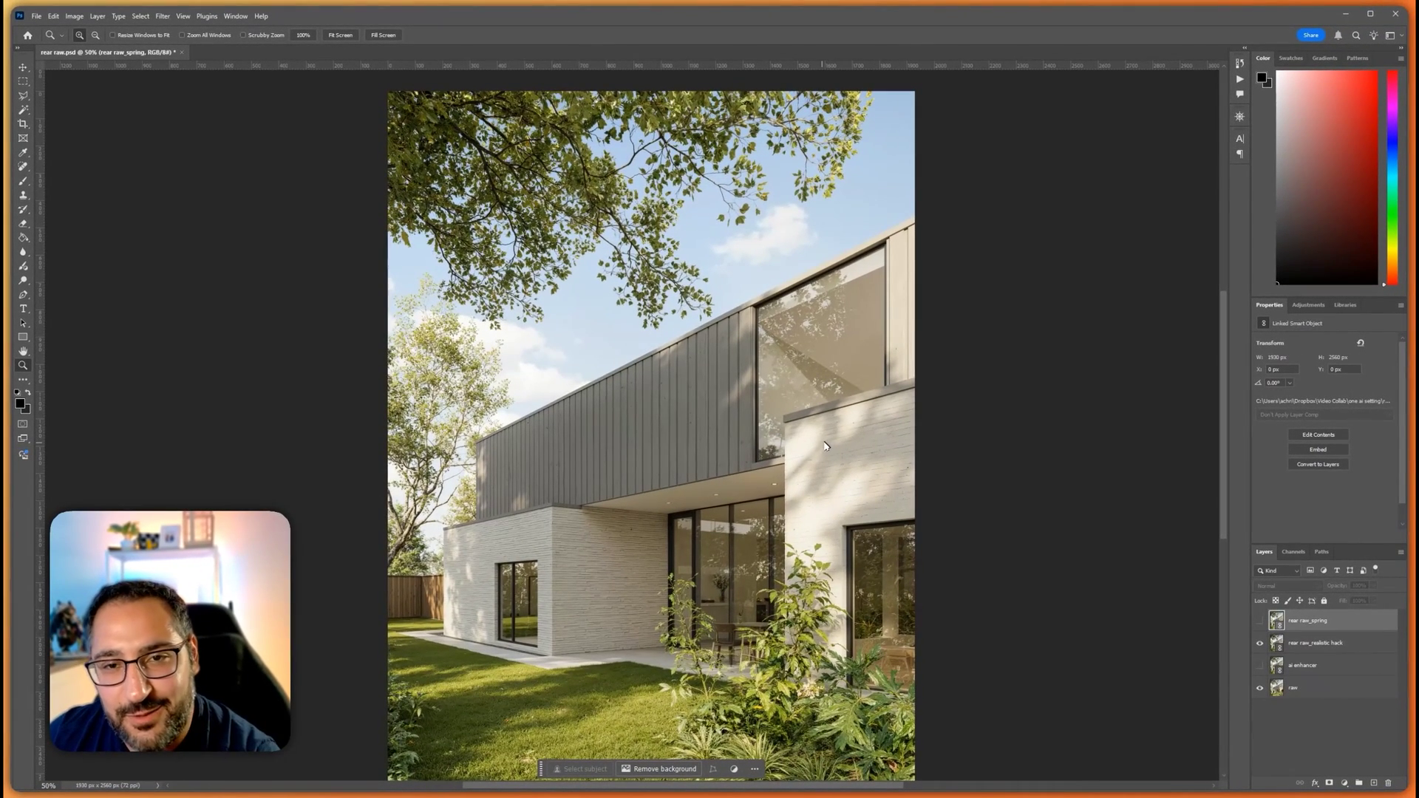
left_click(1260, 621)
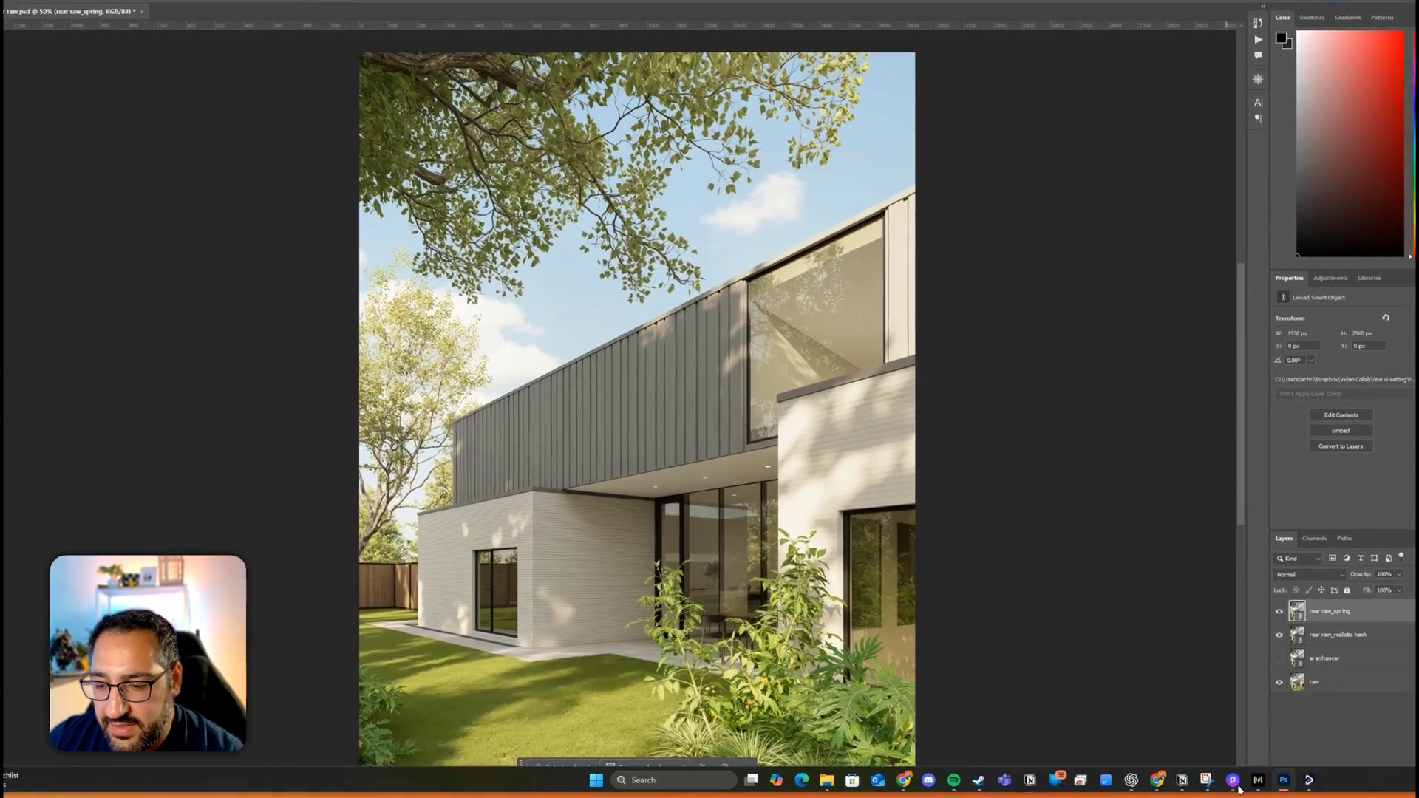
left_click(1135, 781)
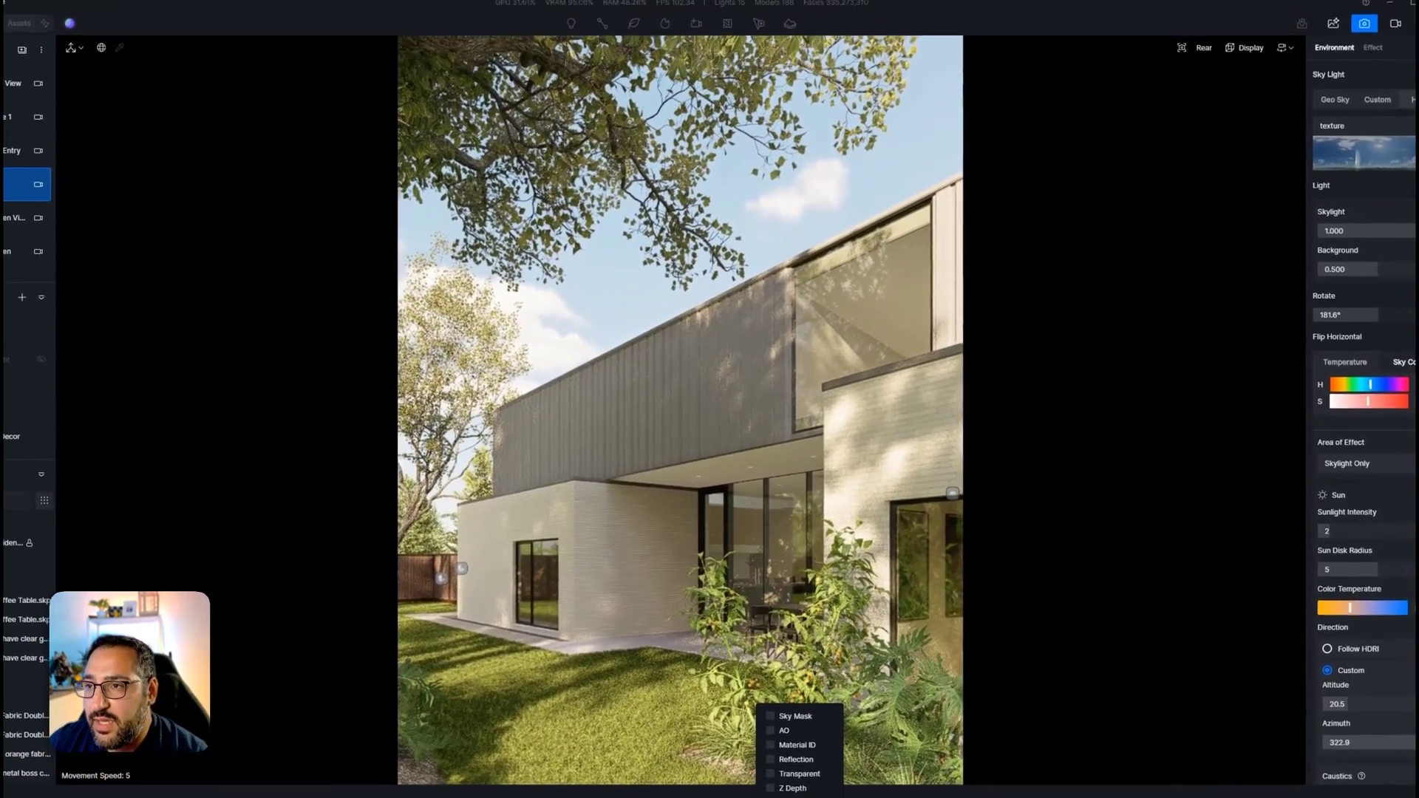
left_click(1331, 30)
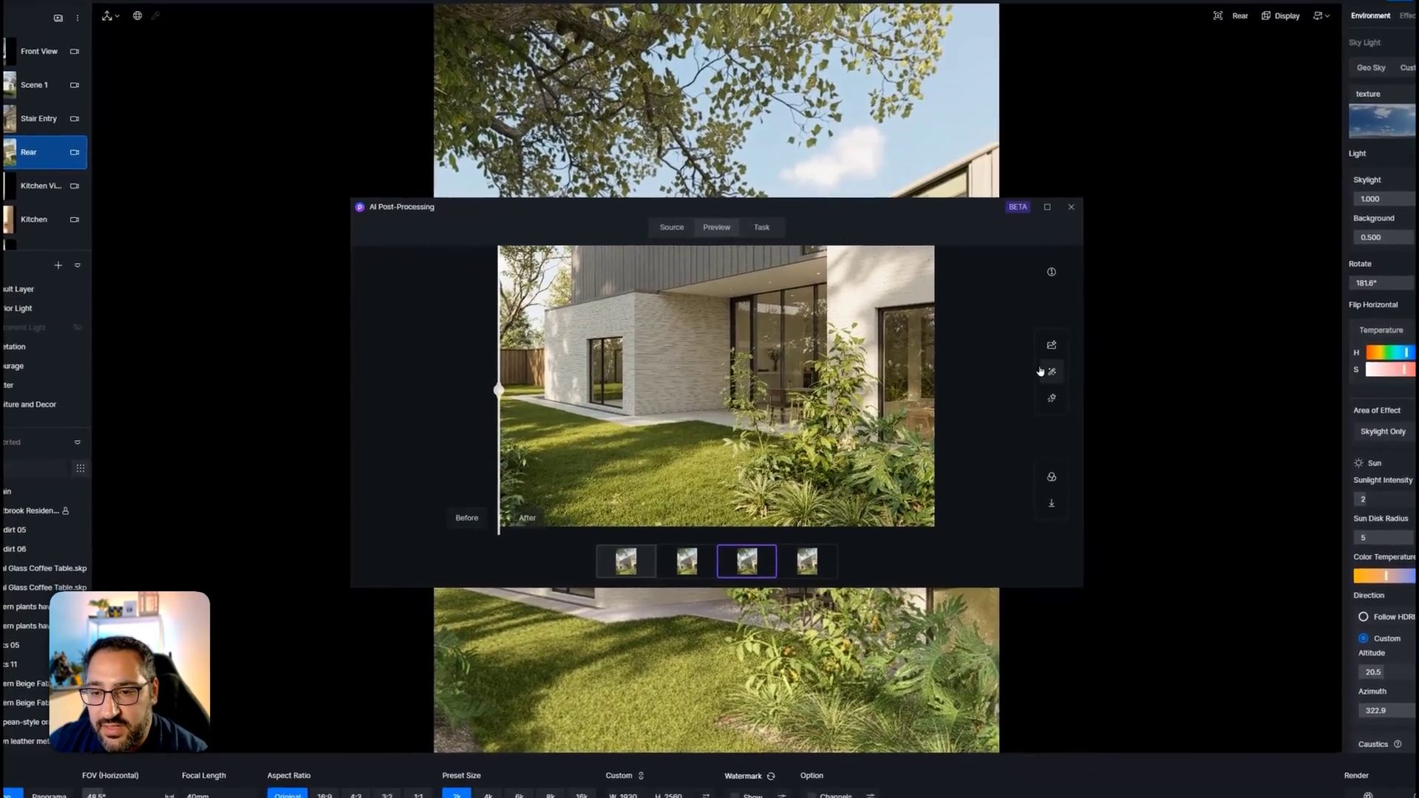
left_click(1052, 371)
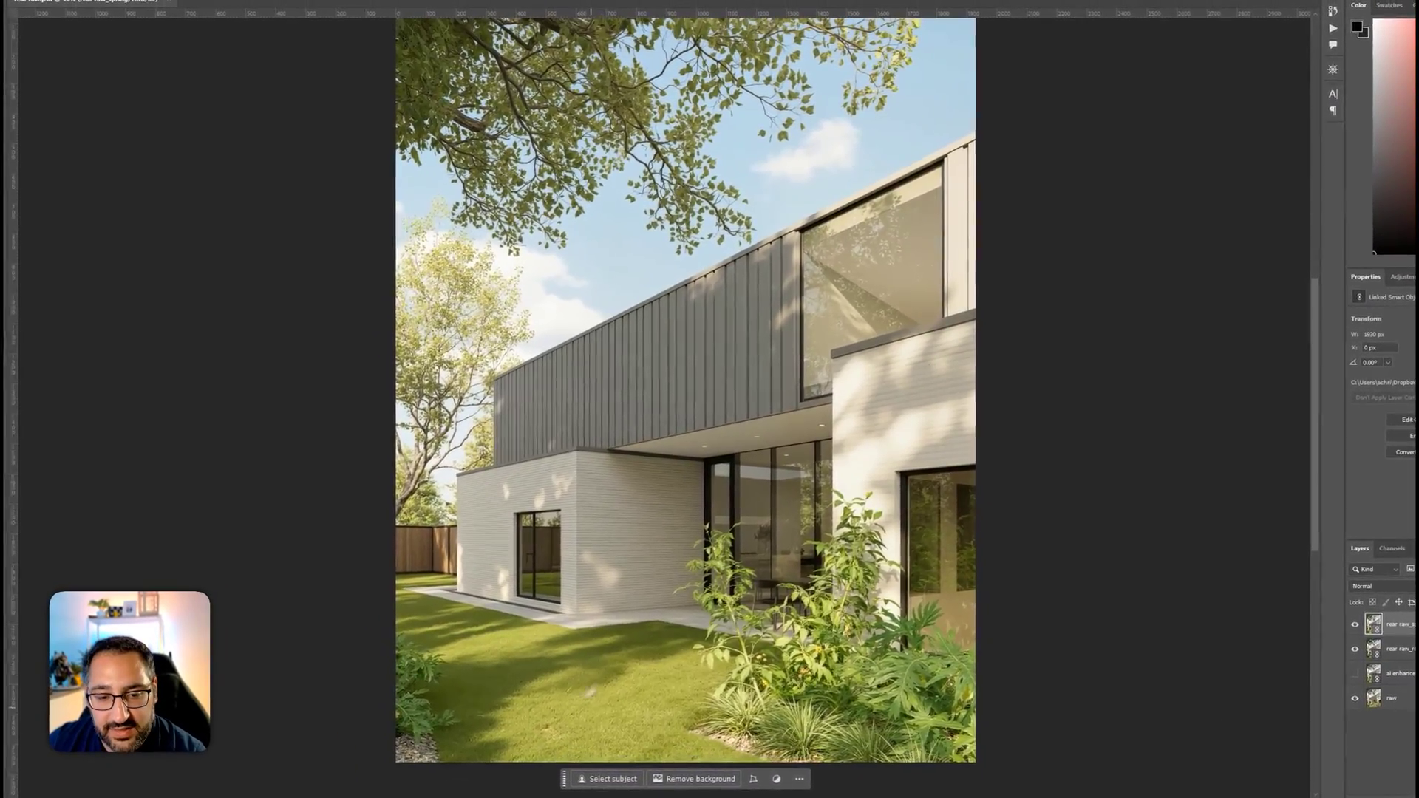
Switch to Photoshop and compare the rear raw_spring layer with rear raw_realistic hack on the lawn, brick wall and foreground plants
left_click_drag(708, 720, 1064, 665, "ctrl")
left_click_drag(1090, 613, 1138, 438)
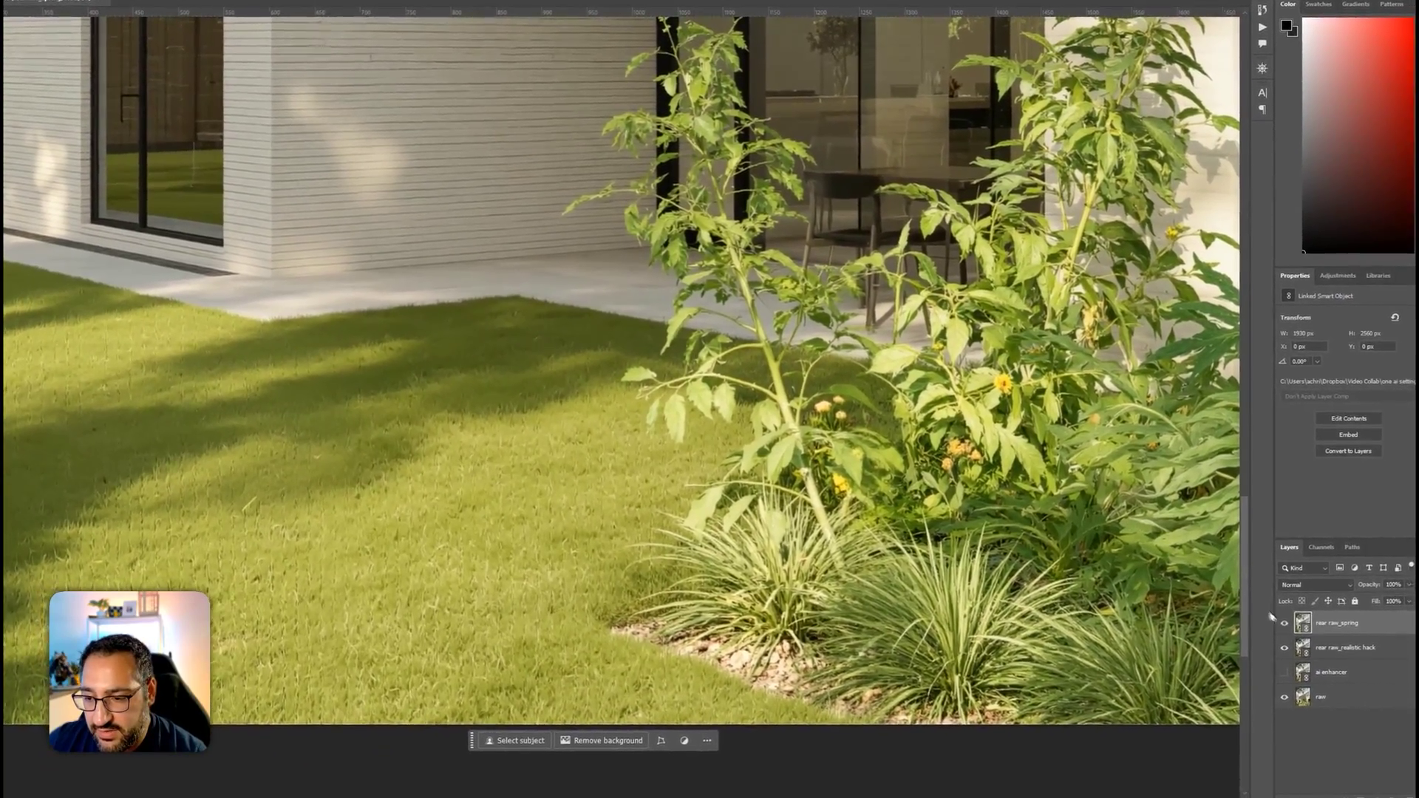
left_click(1312, 636)
left_click(1312, 635)
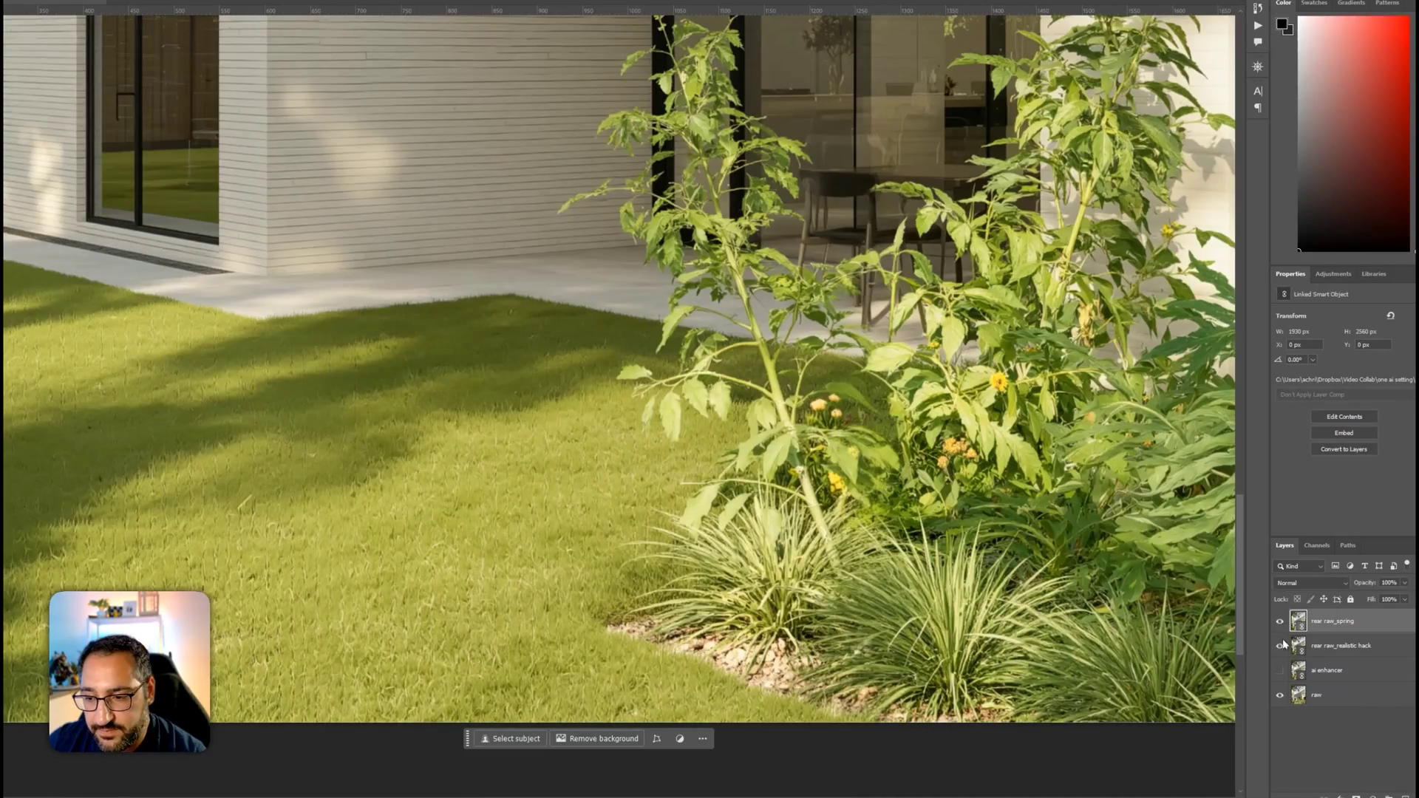
left_click(1281, 625)
left_click(1282, 625)
left_click(1281, 624)
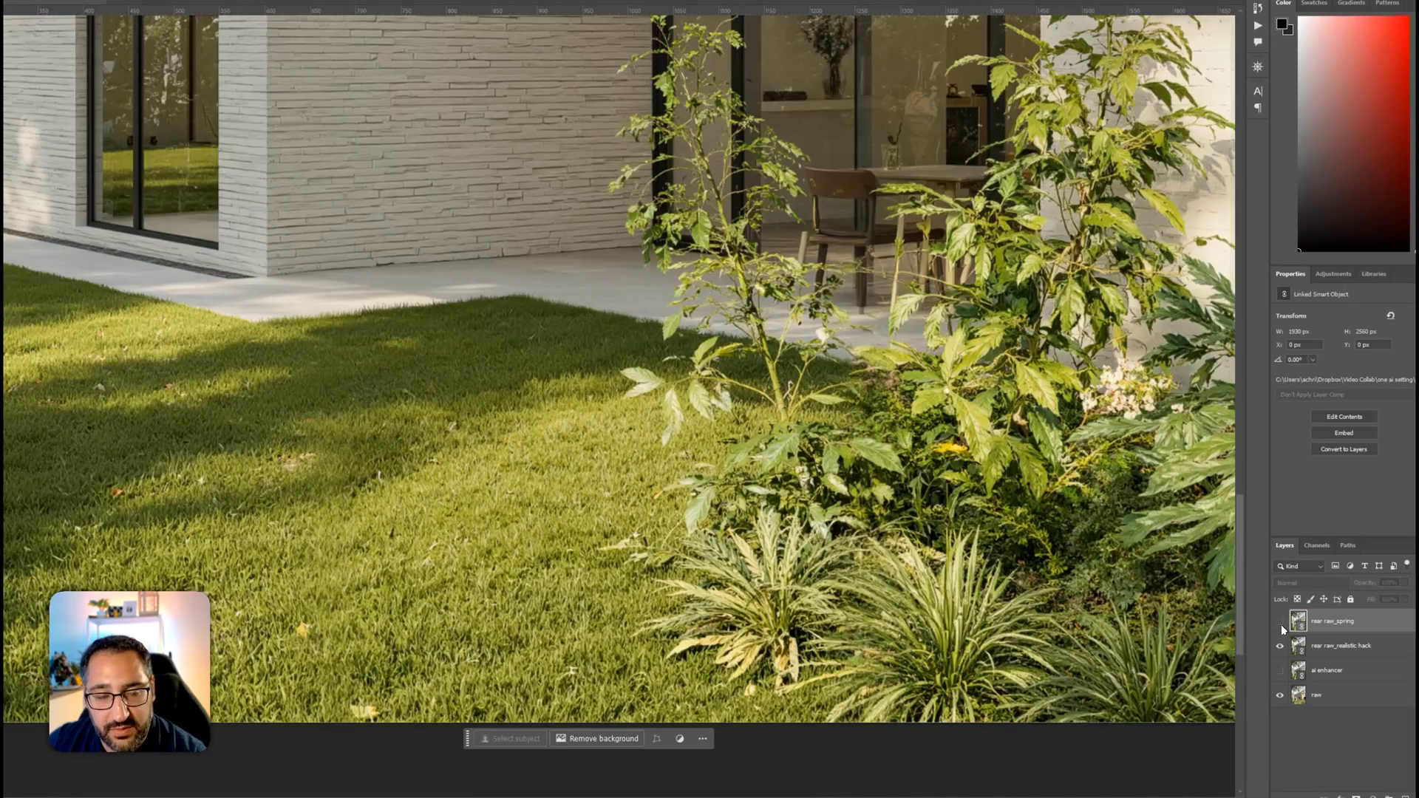
left_click(1281, 623)
left_click(1281, 625)
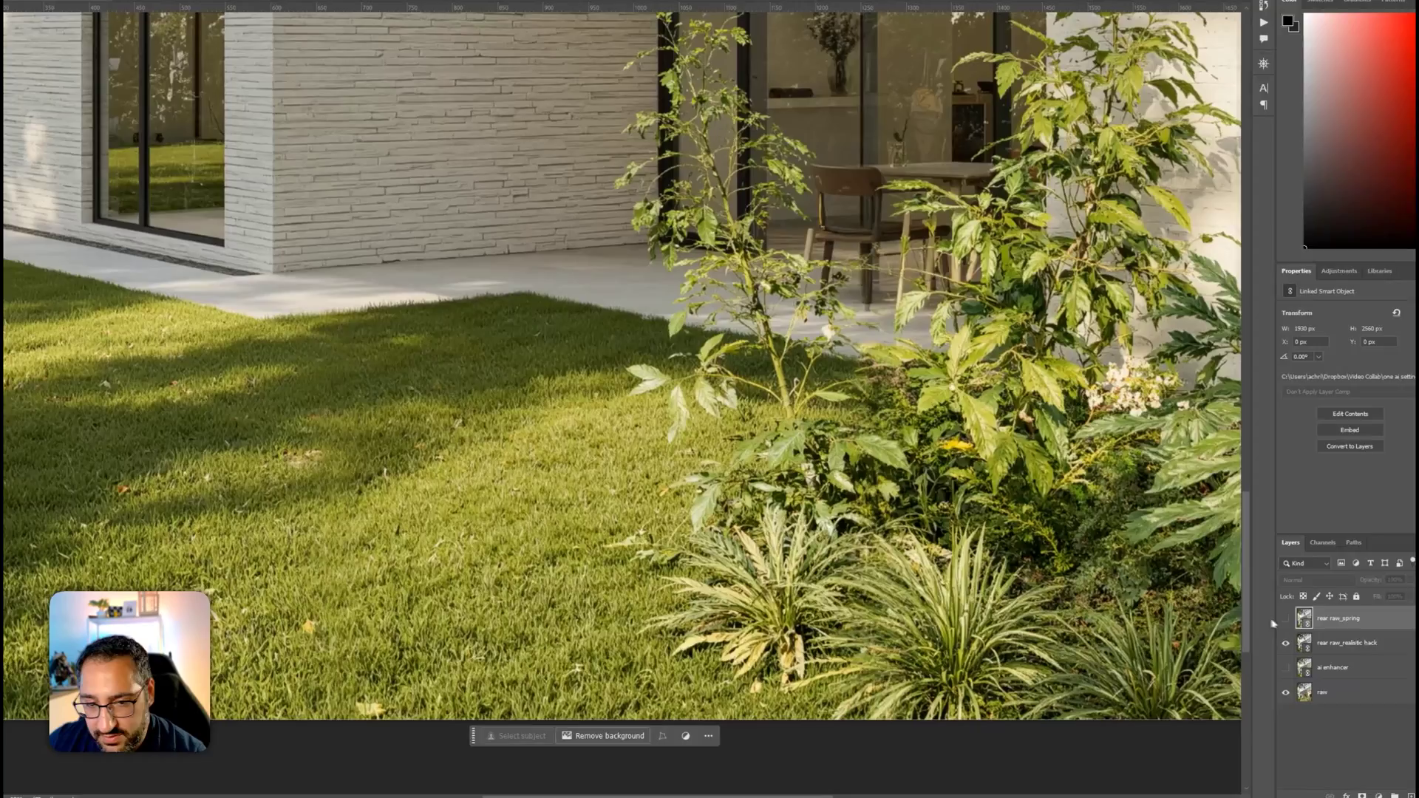
left_click(1284, 619)
Examine the grass texture of the rear raw_spring layer up close across the middle of the lawn
left_click_drag(386, 412, 785, 454)
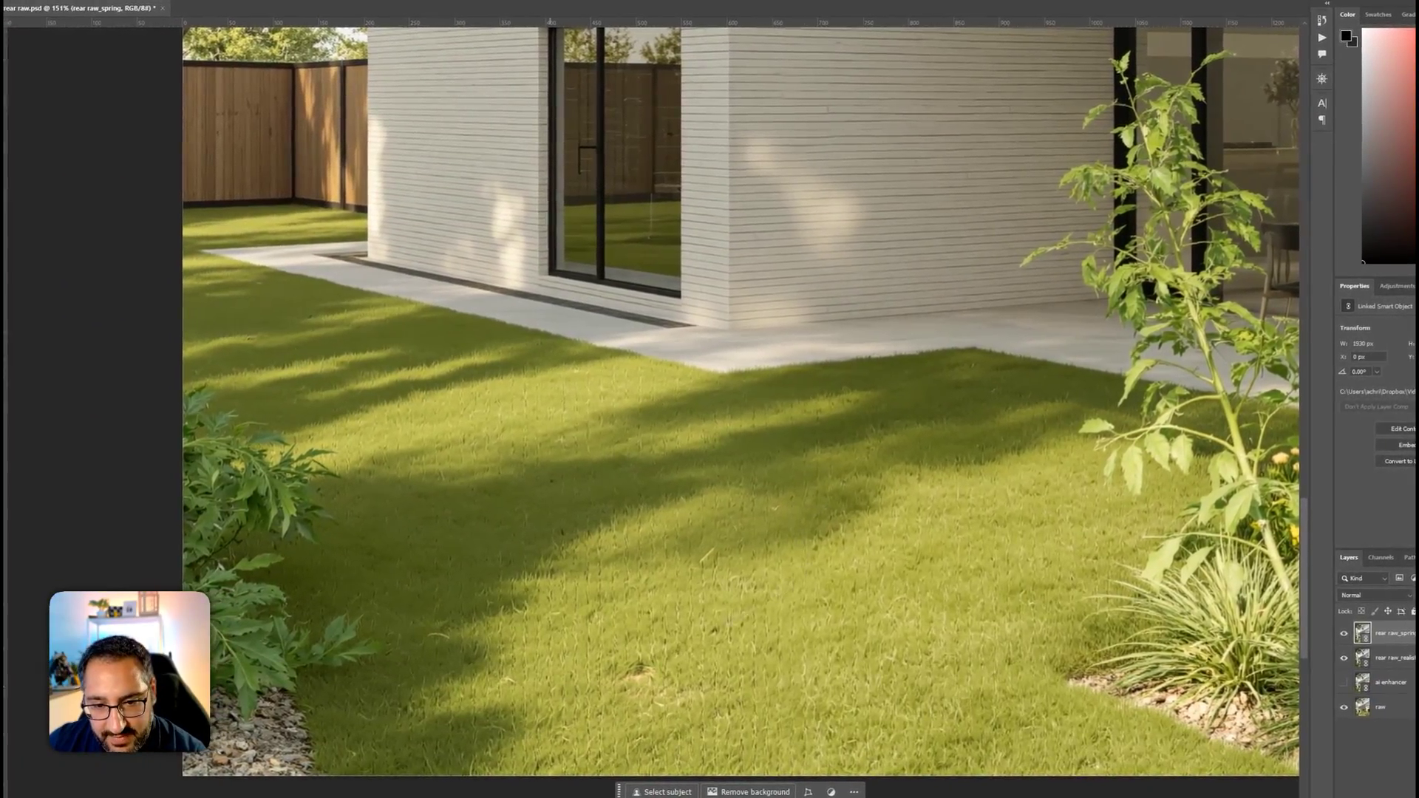
left_click_drag(560, 699, 882, 397)
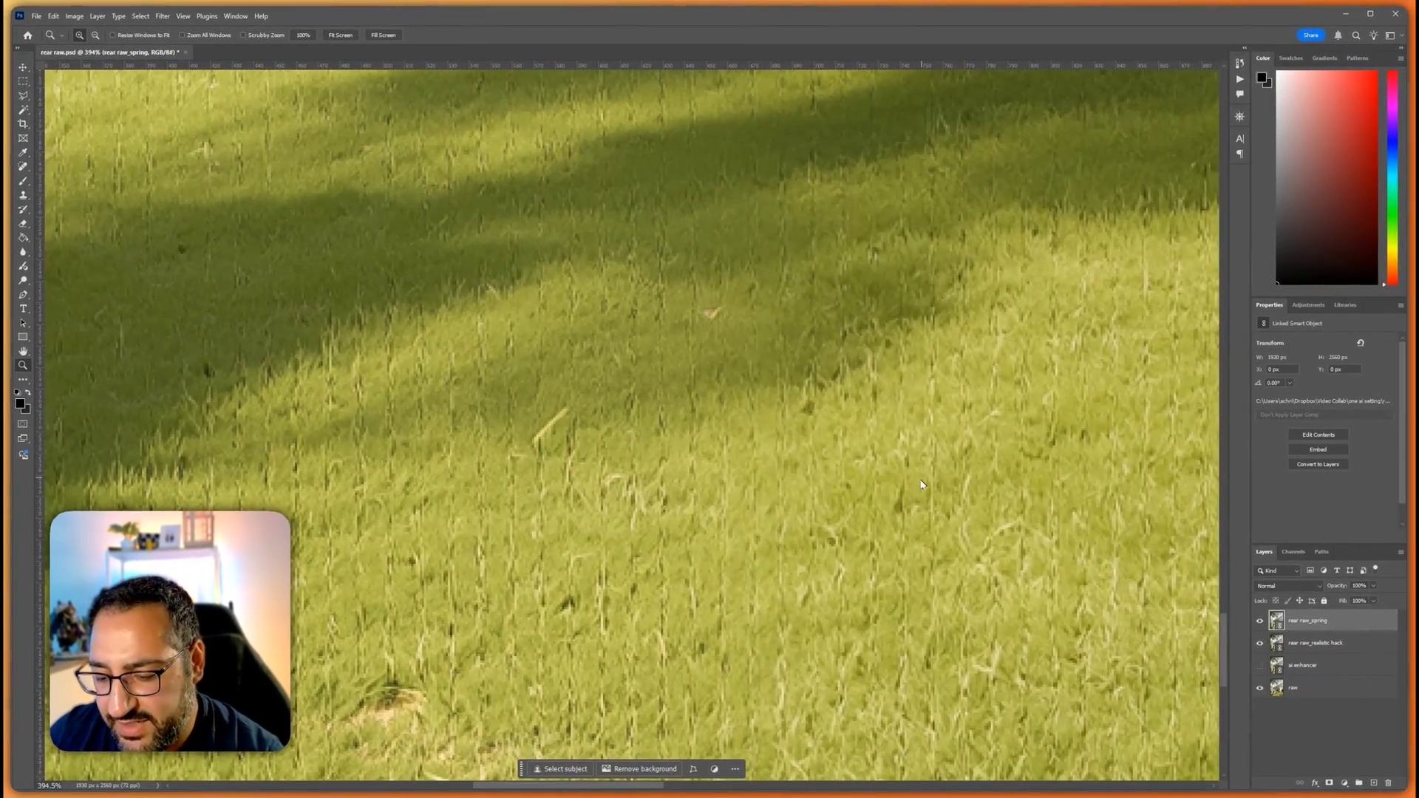
scroll(922, 484, "down", 8, "alt")
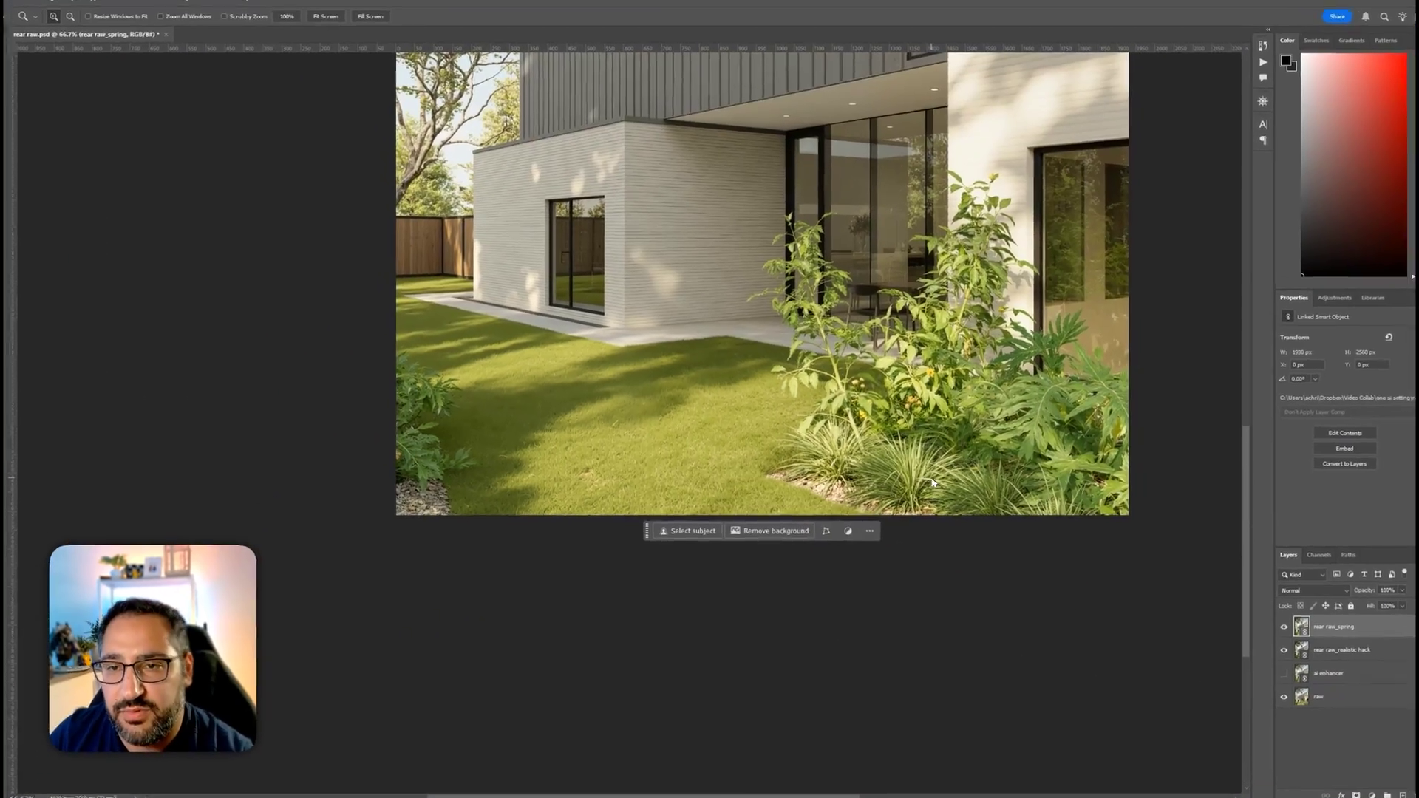
Hide the rear raw_spring and rear raw_realistic hack layers while comparing them with the raw render on the sunlit brick wall
left_click_drag(932, 483, 836, 734)
scroll(1081, 233, "up", 5, "alt")
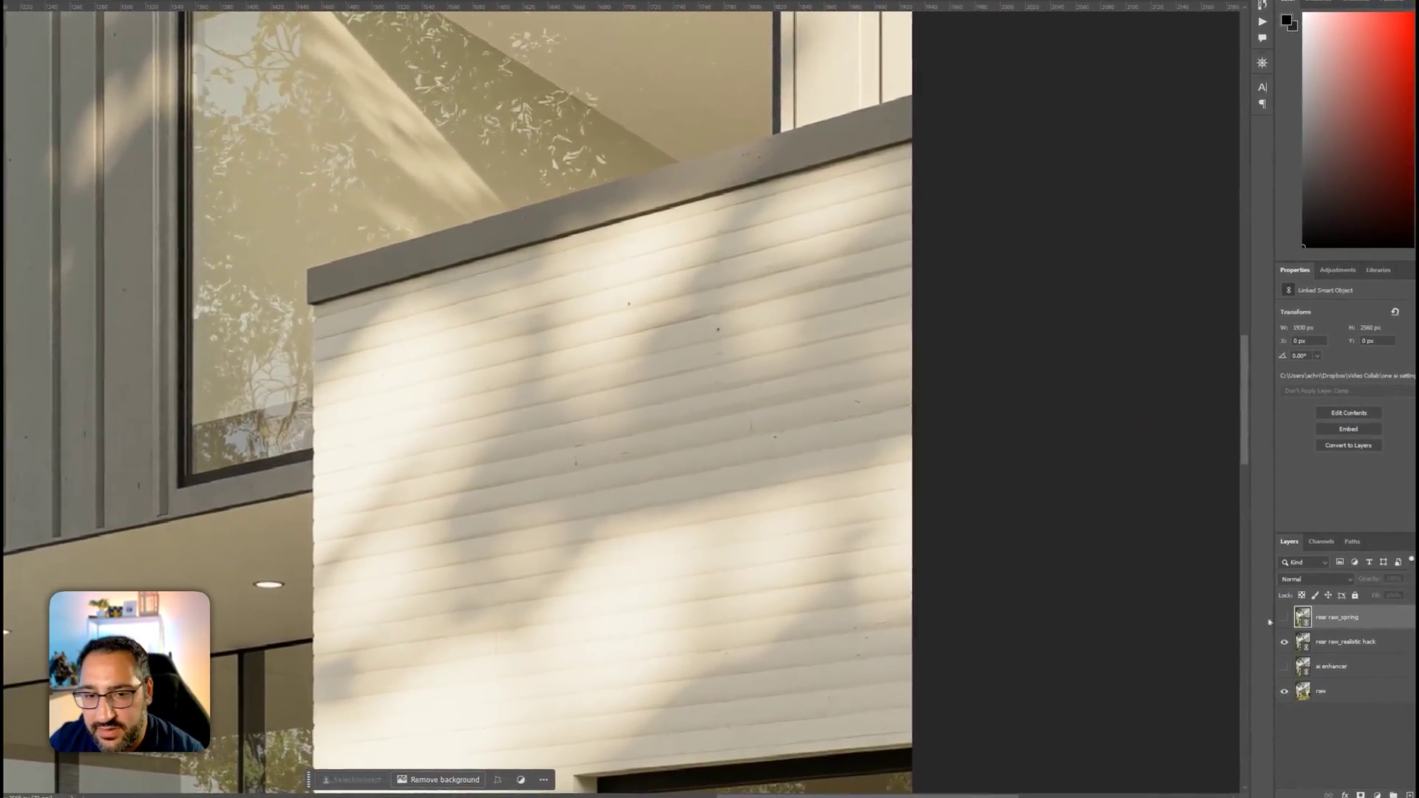
left_click(1336, 652)
left_click(1280, 641)
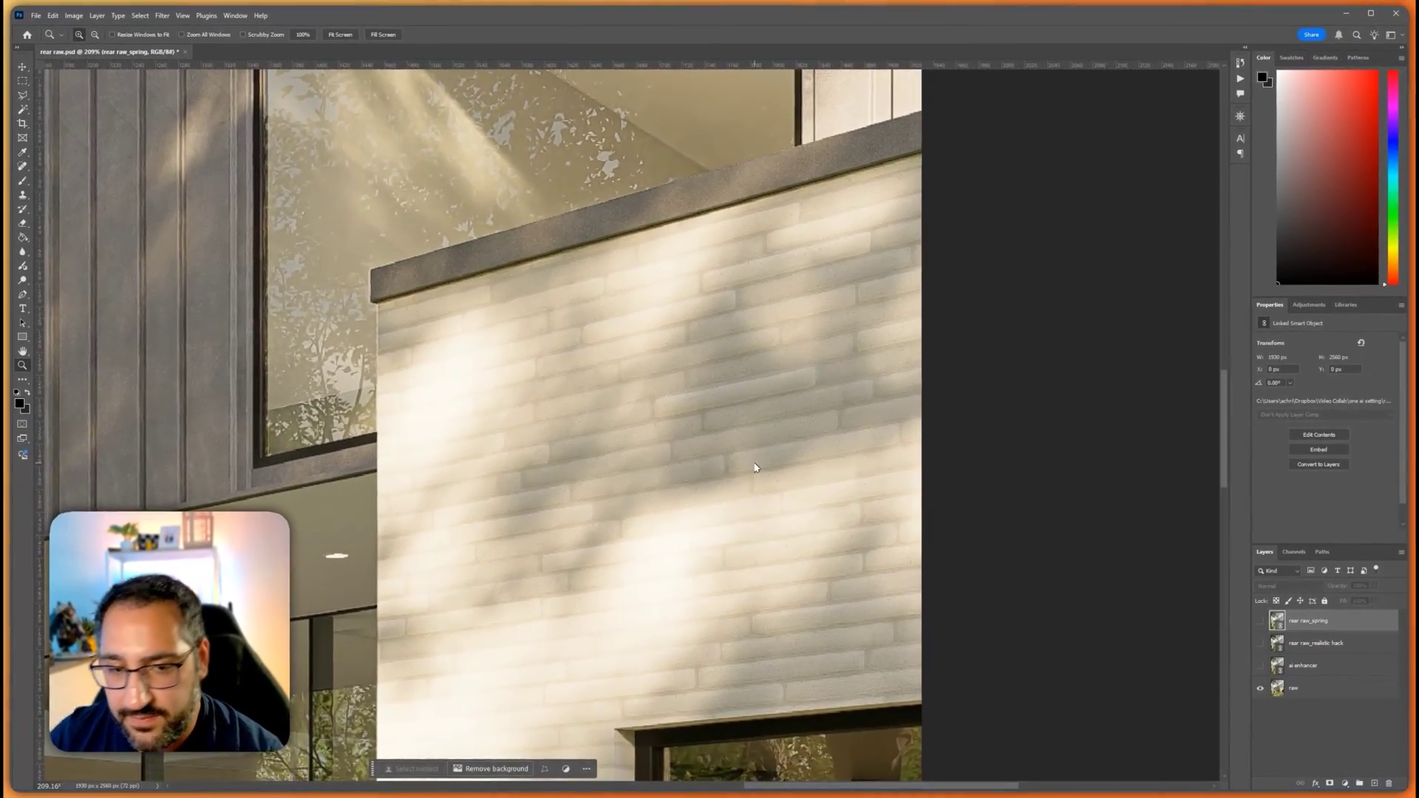
scroll(755, 467, "down", 8, "alt")
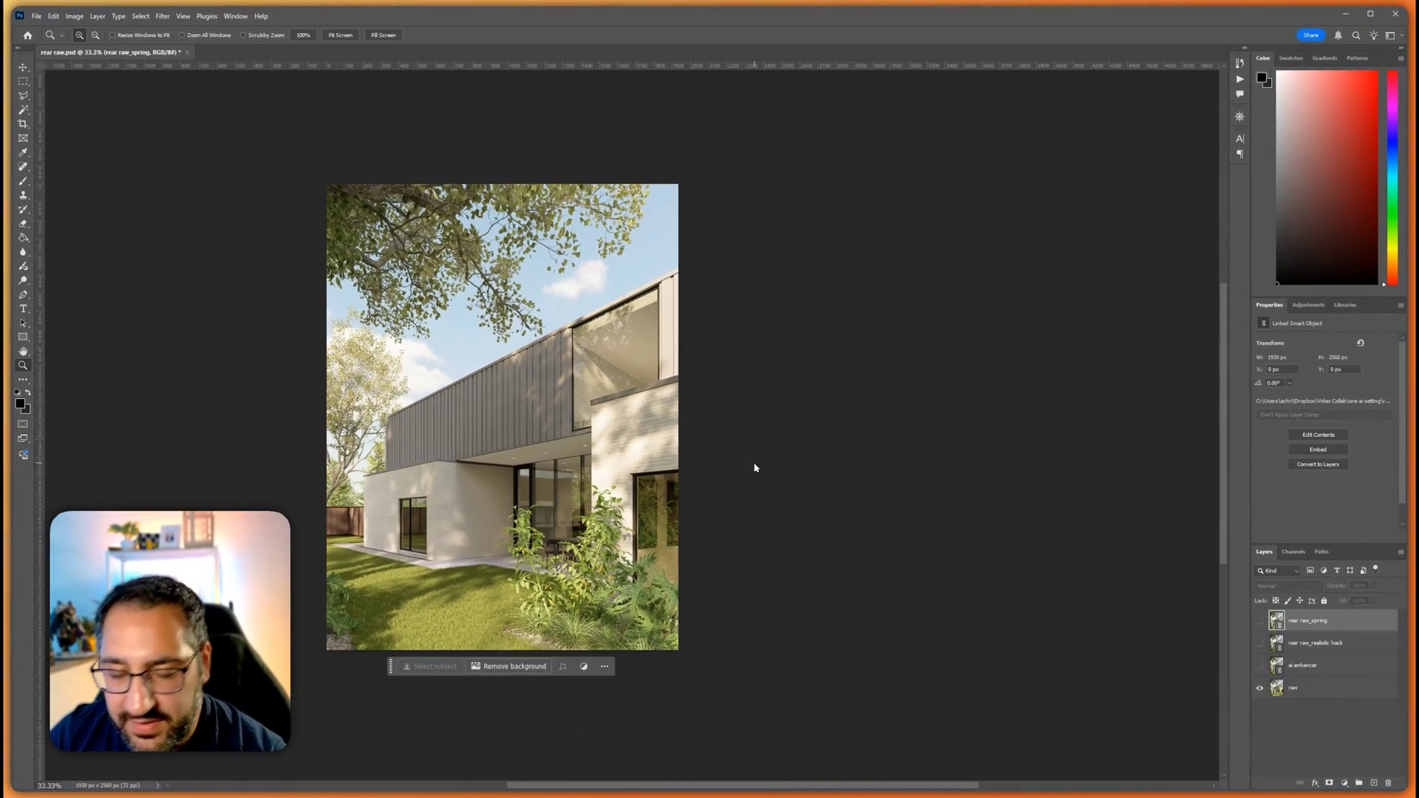
key("ctrl+plus")
left_click_drag(760, 468, 961, 475)
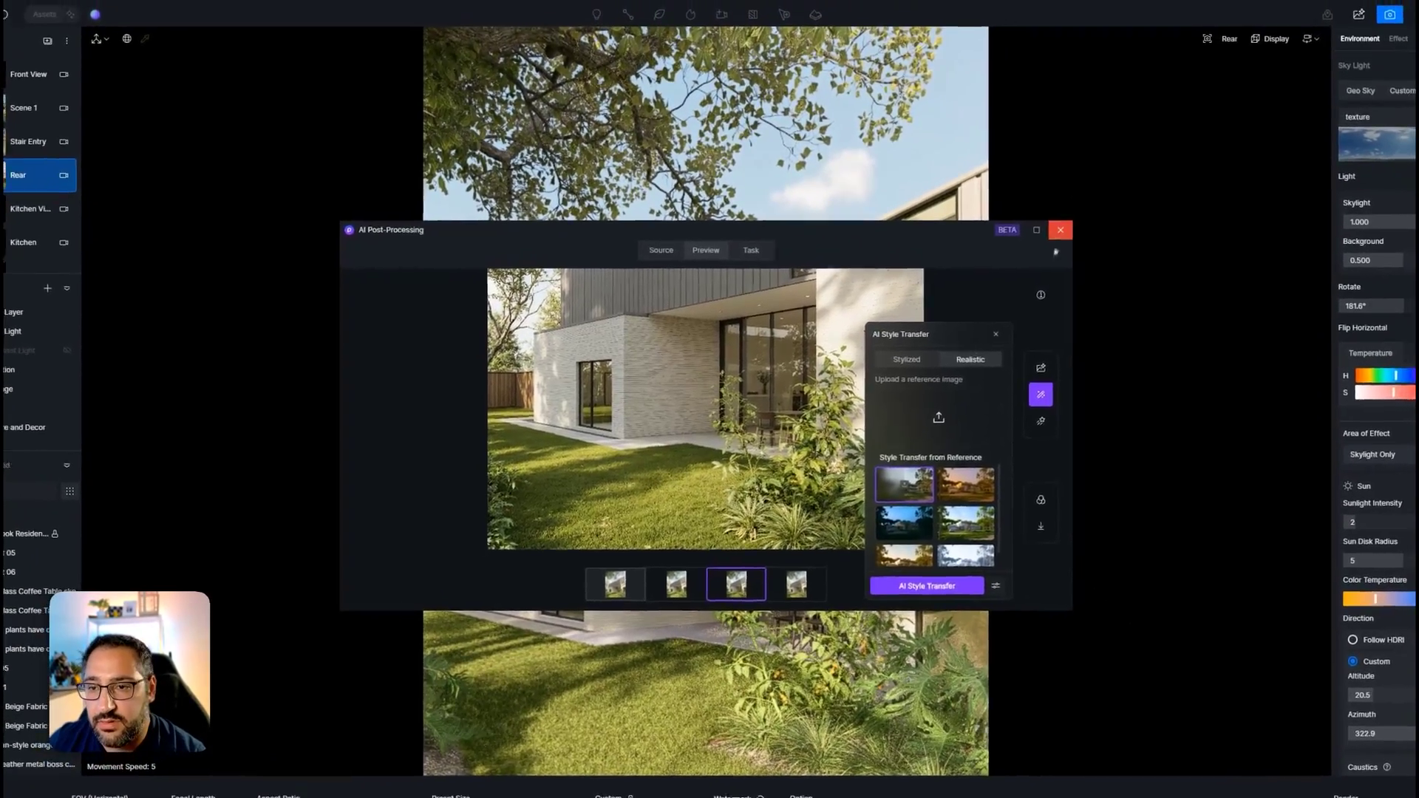
Switch to D5 Render, render the rear view with channels enabled, and open the render's output folder
left_click(1060, 230)
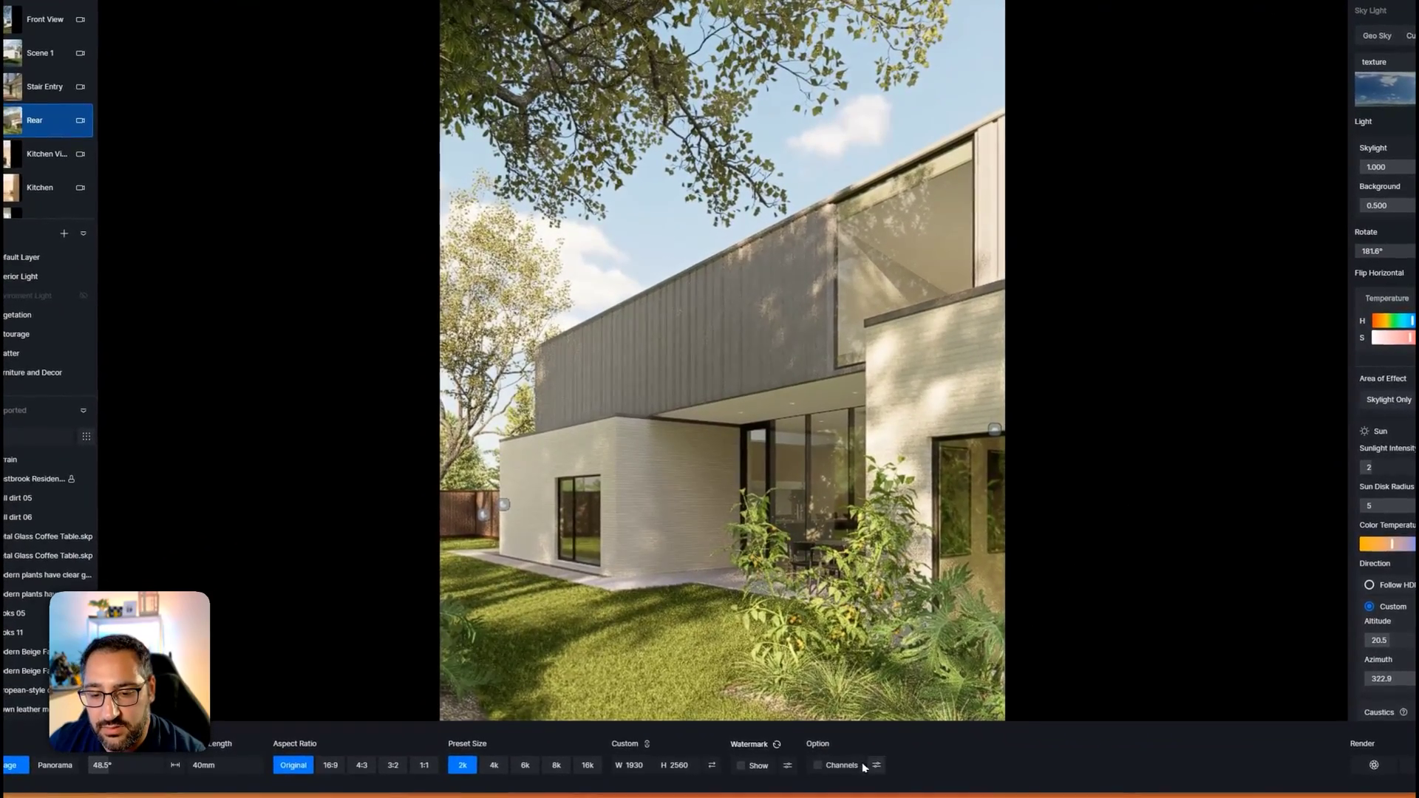
left_click(873, 766)
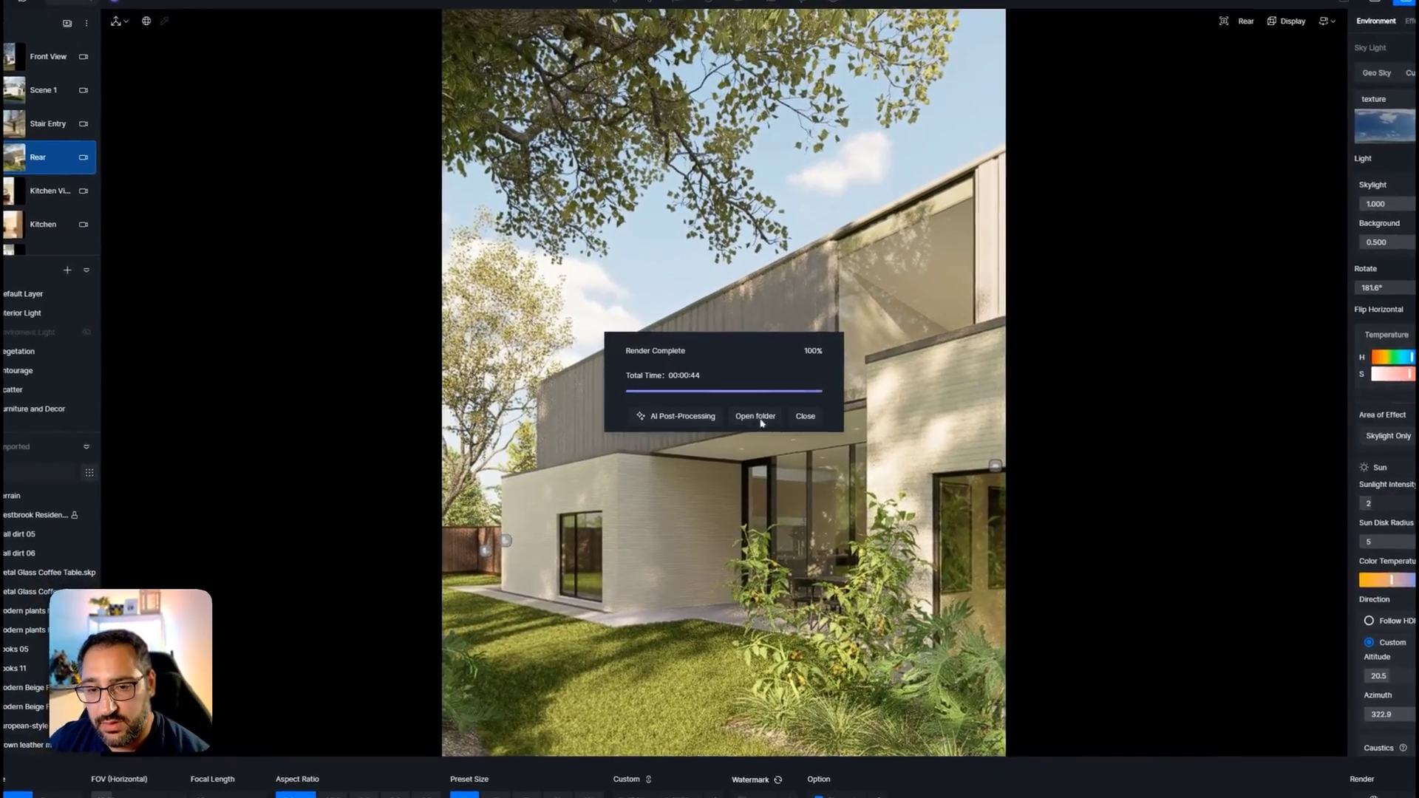
left_click(754, 415)
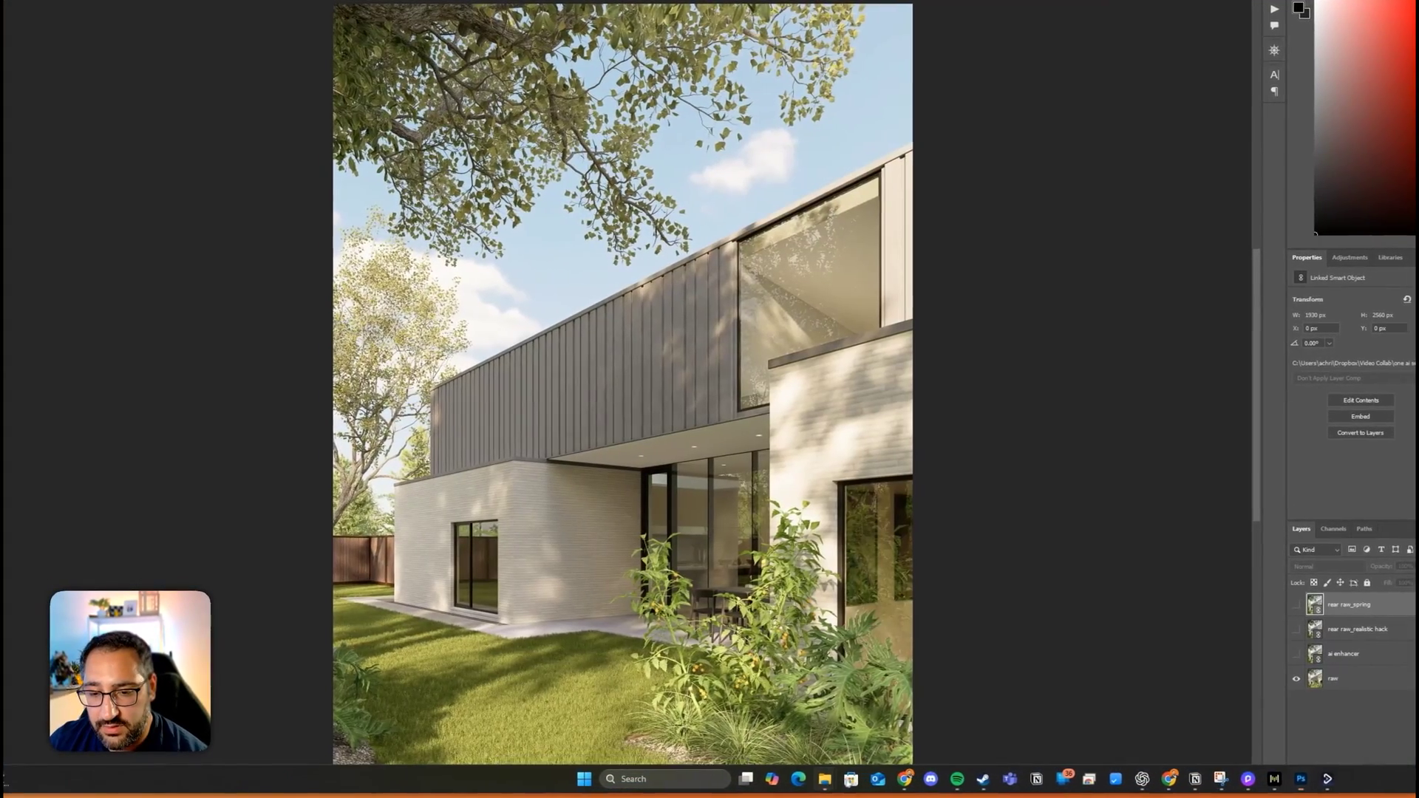
Place the masked_MaterialID image from the one ai setting folder into the rear raw document in Photoshop as the uppermost layer
mouse_move(876, 784)
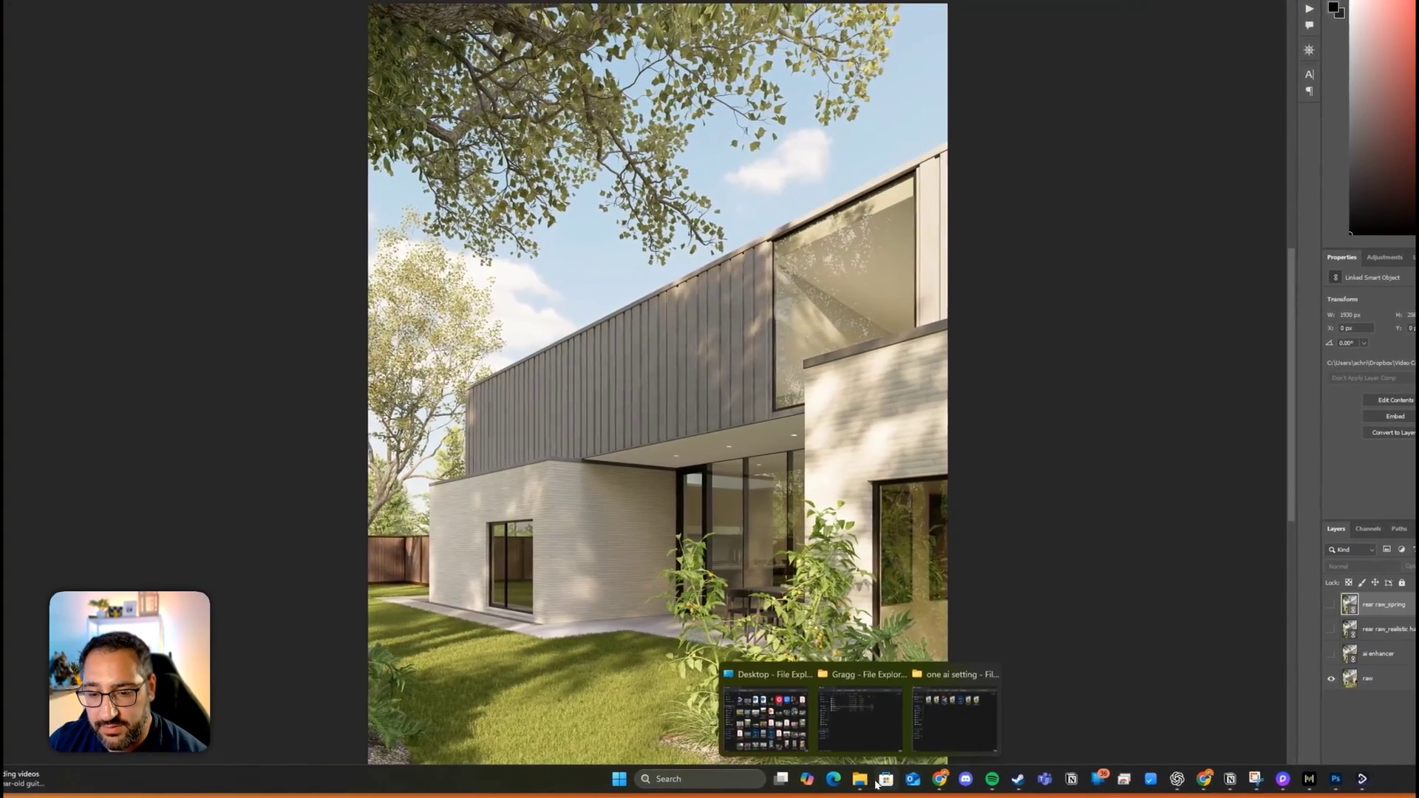
left_click(944, 729)
left_click_drag(1036, 181, 607, 271)
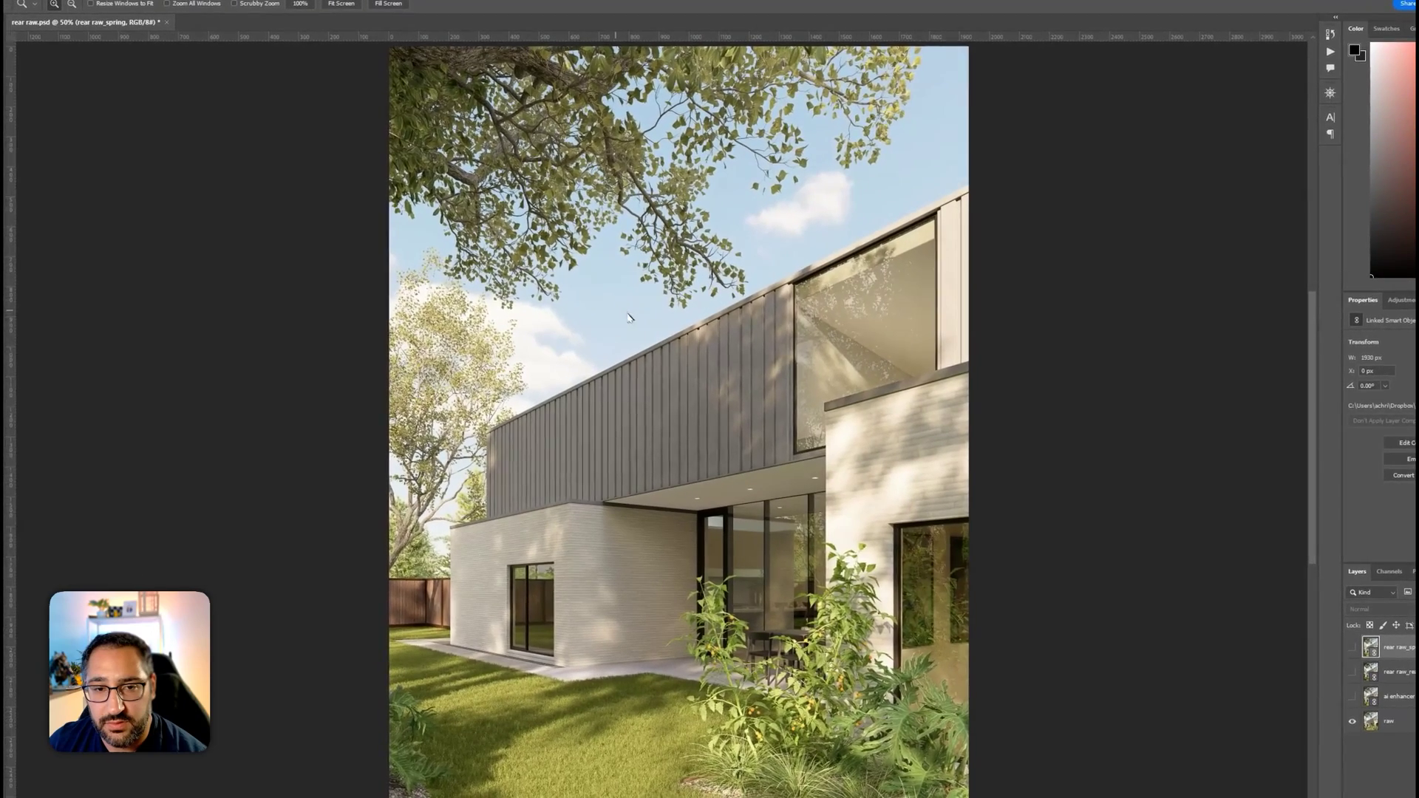
left_click_drag(629, 317, 629, 318)
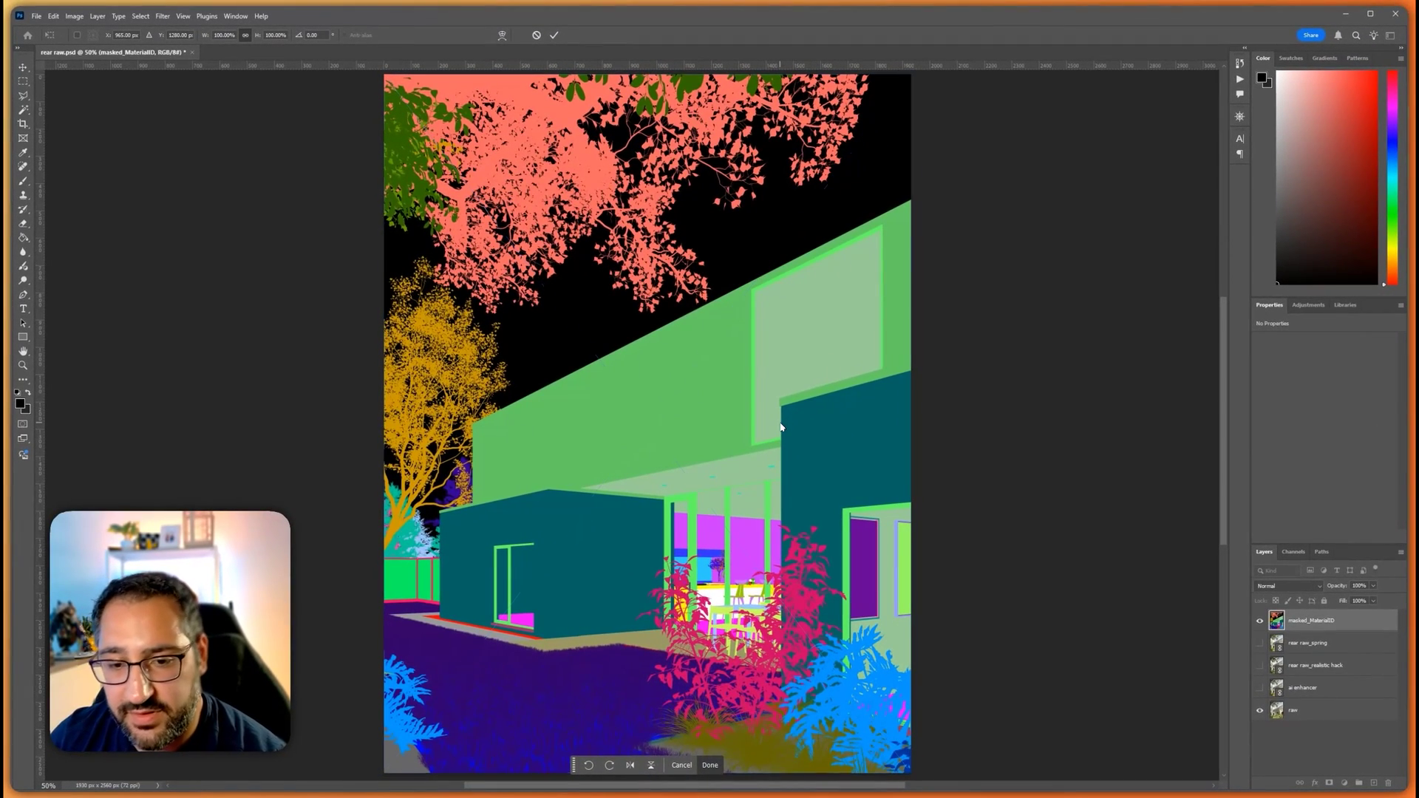
key("Return")
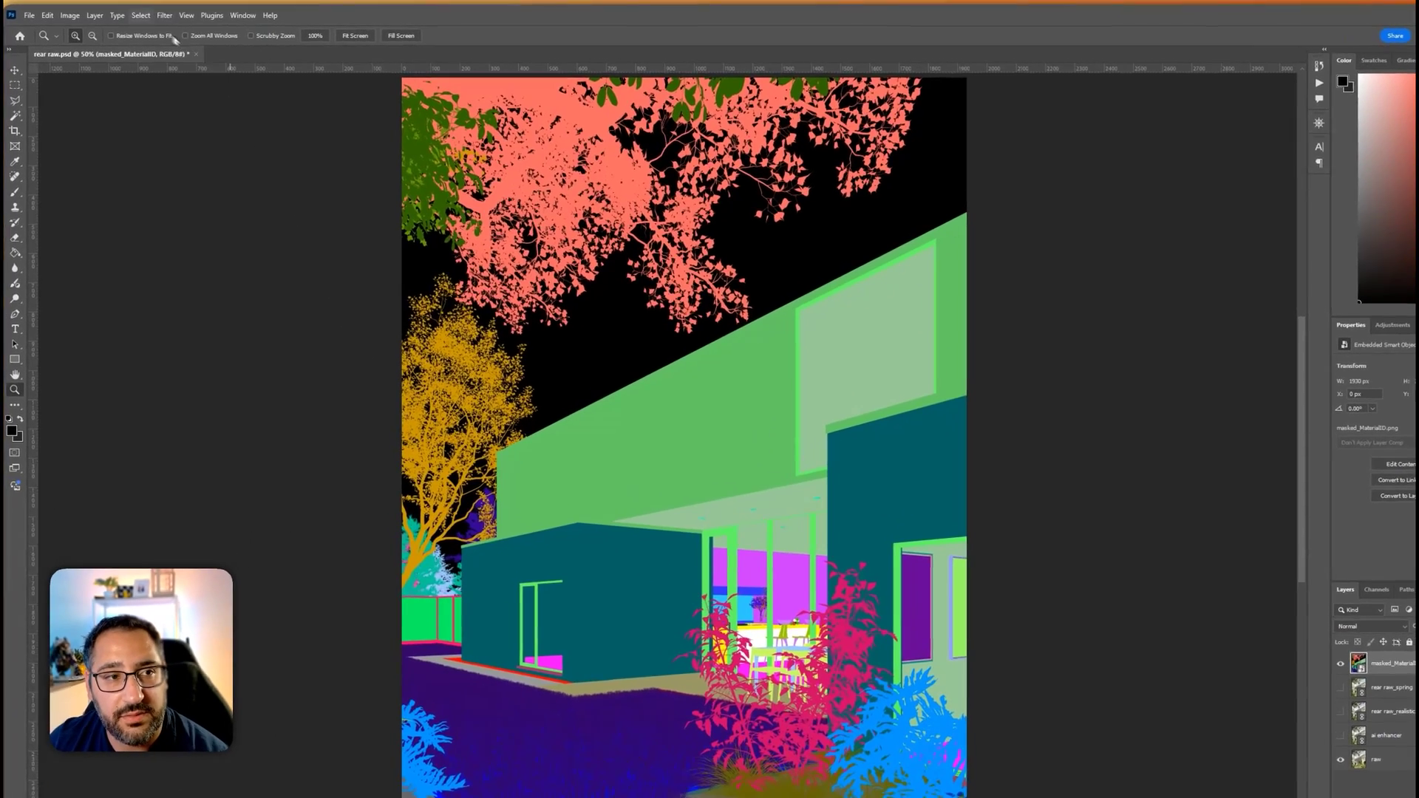
Select the teal brick wall areas of the masked_MaterialID layer using Color Range with a fuzziness of 40
left_click(140, 16)
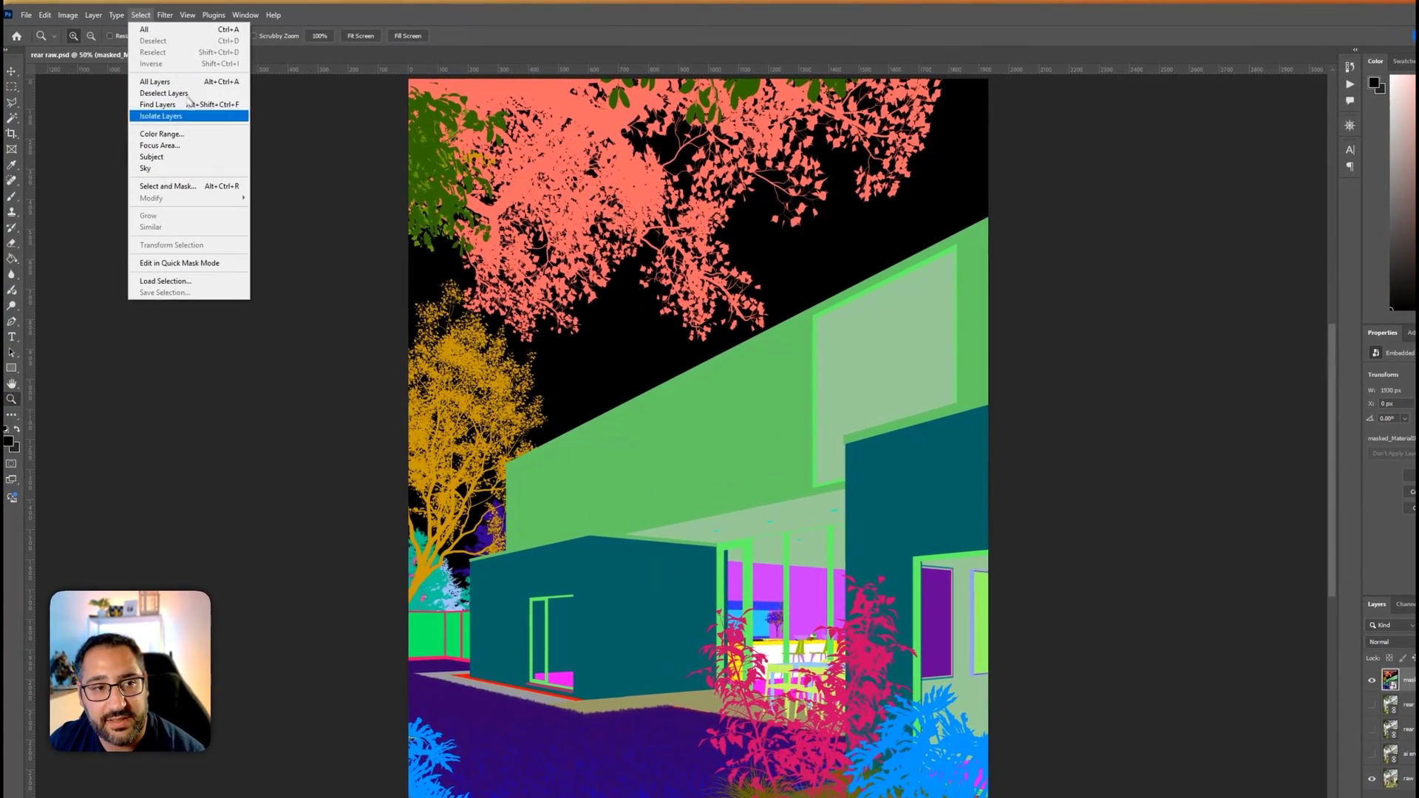
left_click(185, 124)
left_click(603, 550)
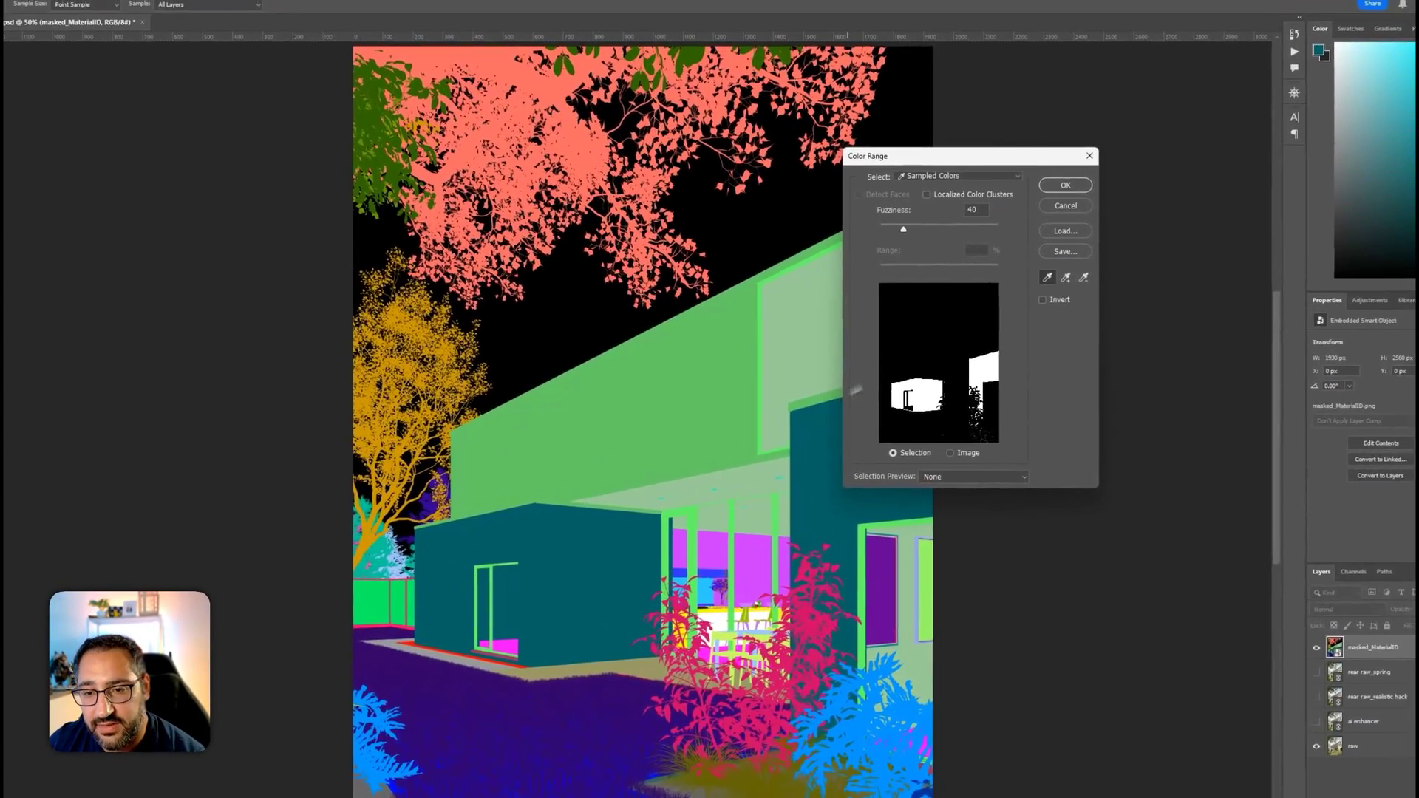
left_click(1056, 195)
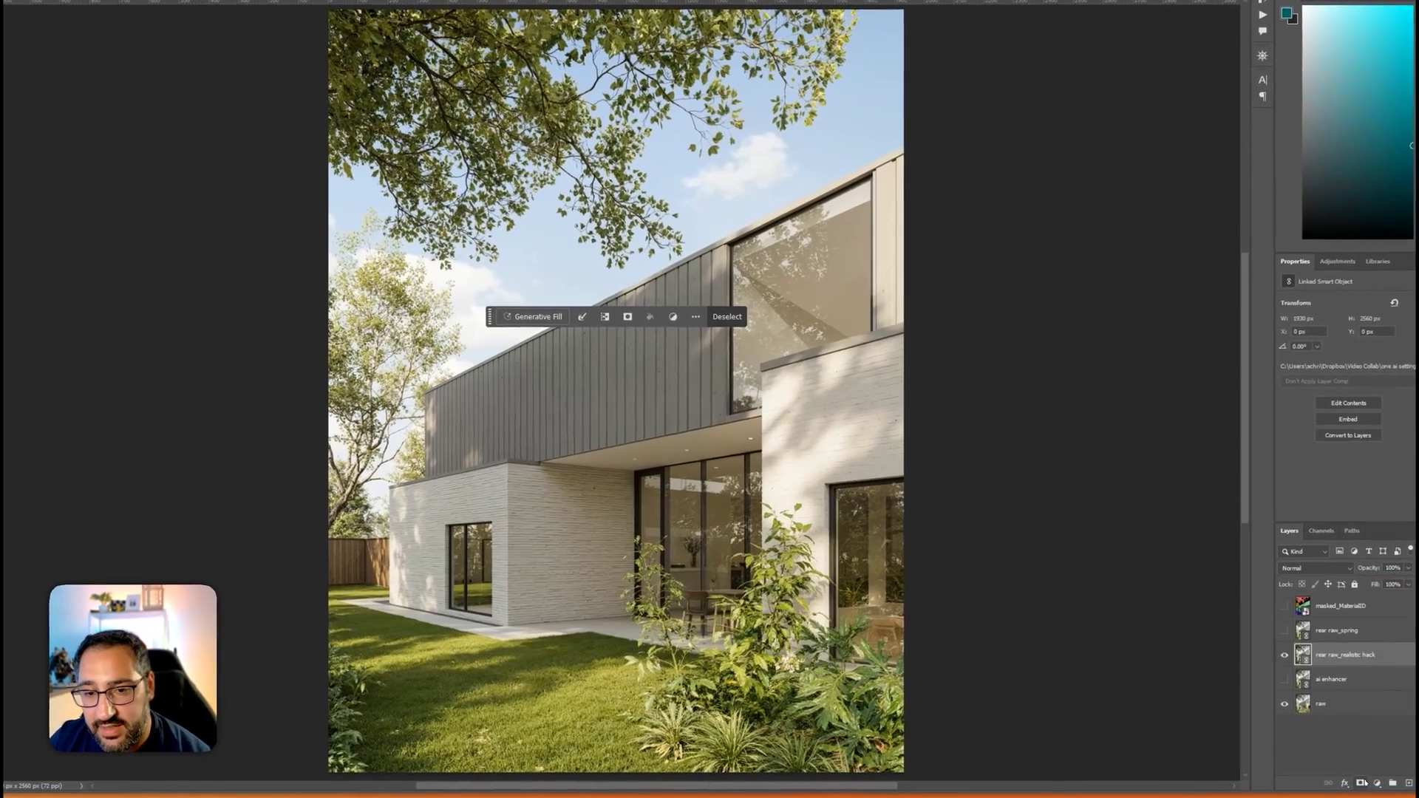
Mask the rear raw_realistic hack layer with the brick wall selection and compare the image with and without it over ai enhancer
left_click(1331, 783)
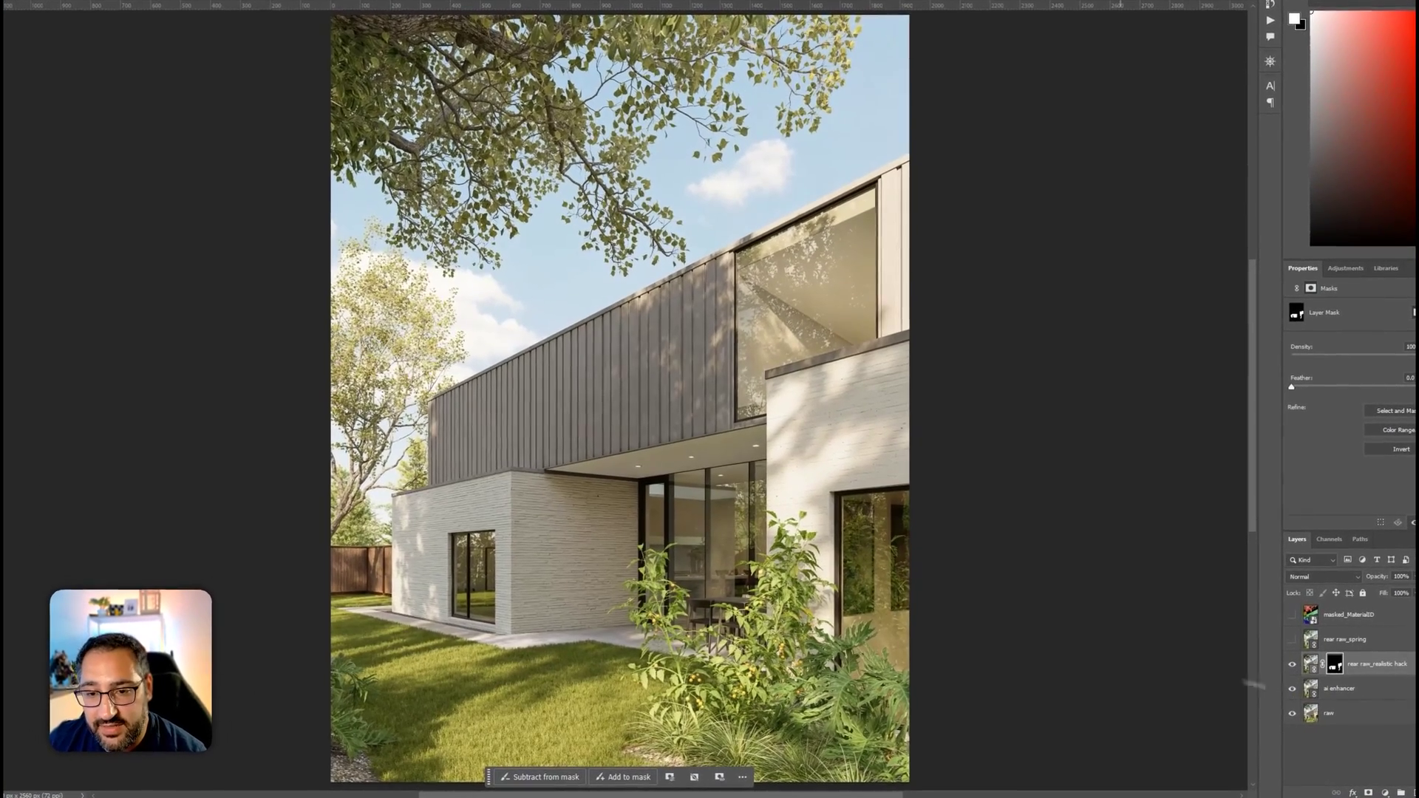
left_click(1260, 687)
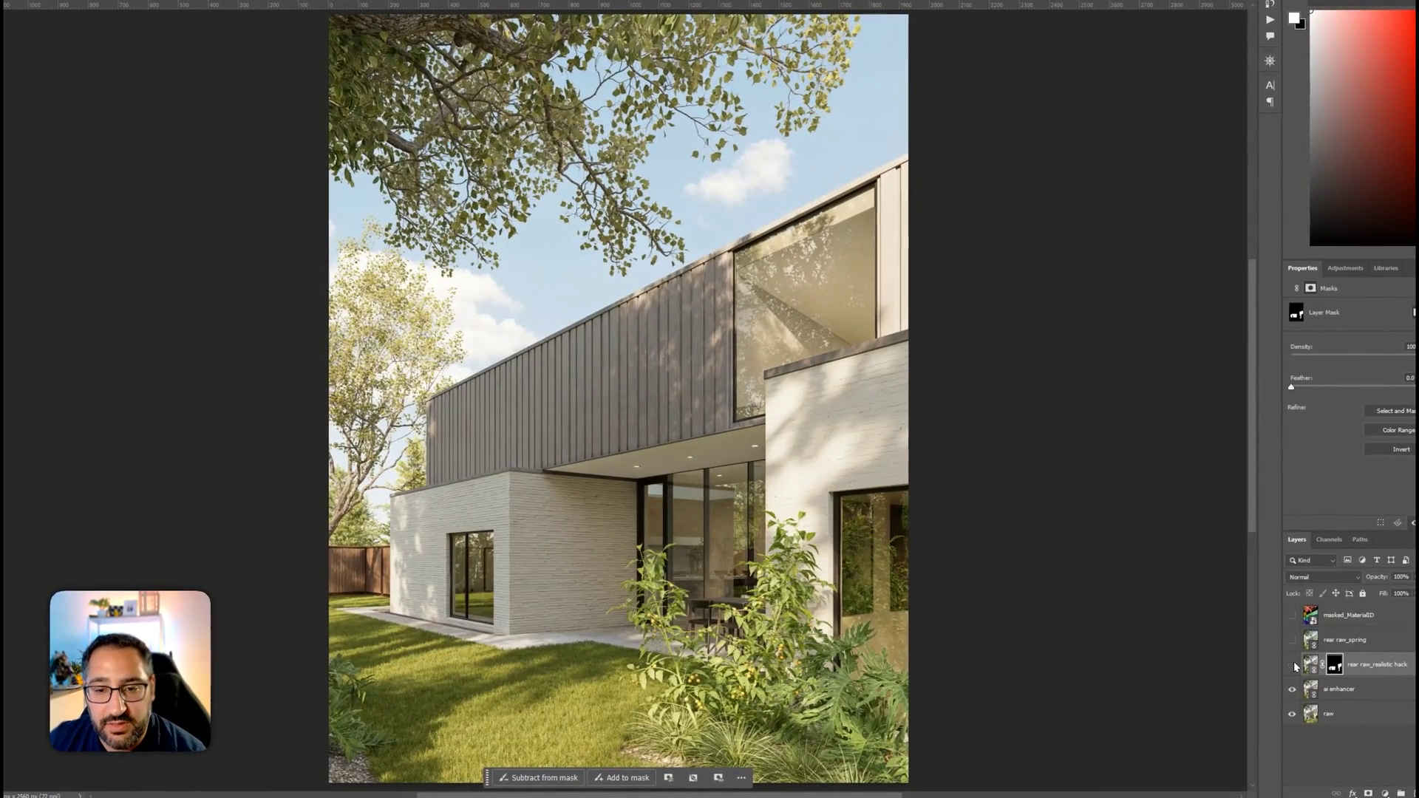
left_click(1260, 666)
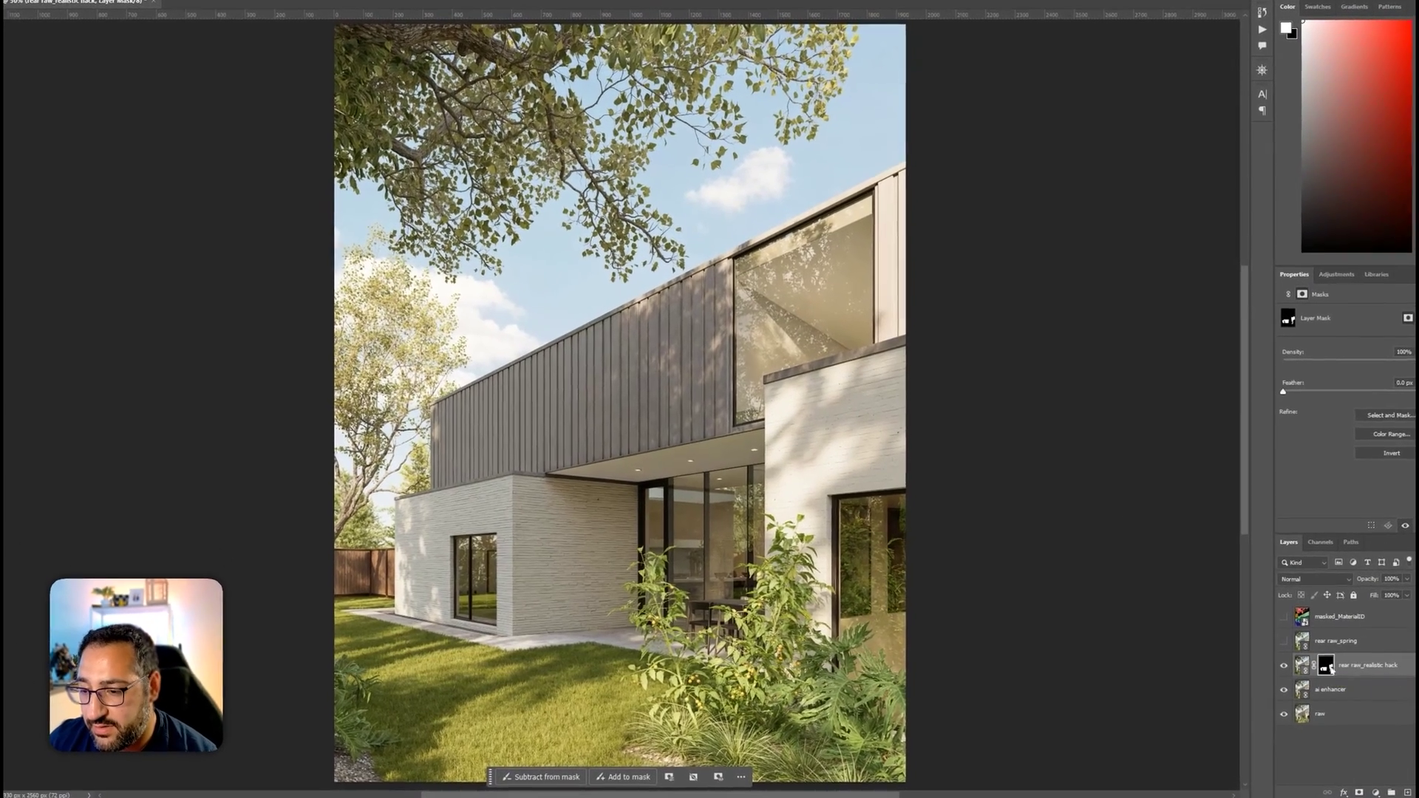
Disable the layer mask on rear raw_realistic hack to view the full image, and delete that mask
right_click(1299, 667)
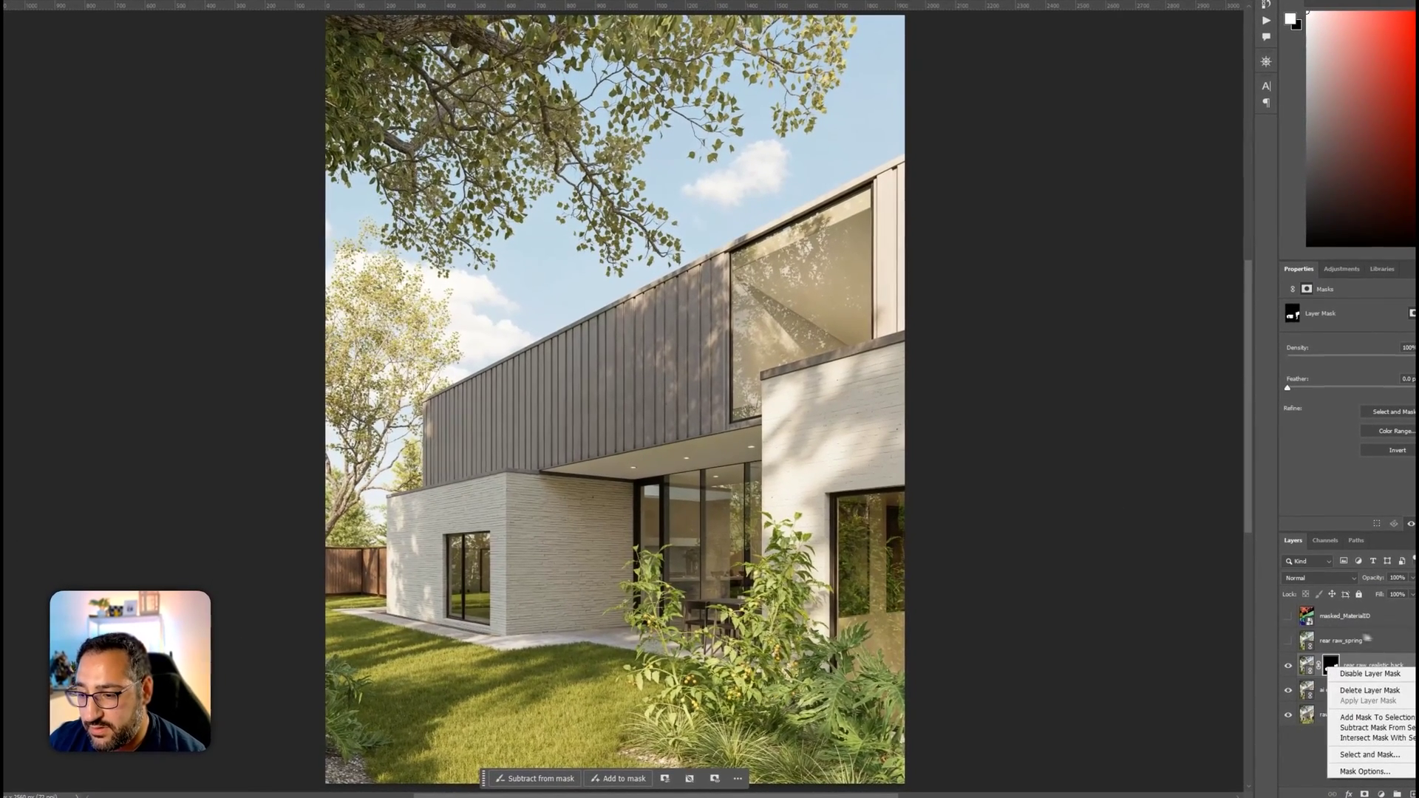
left_click(1369, 674)
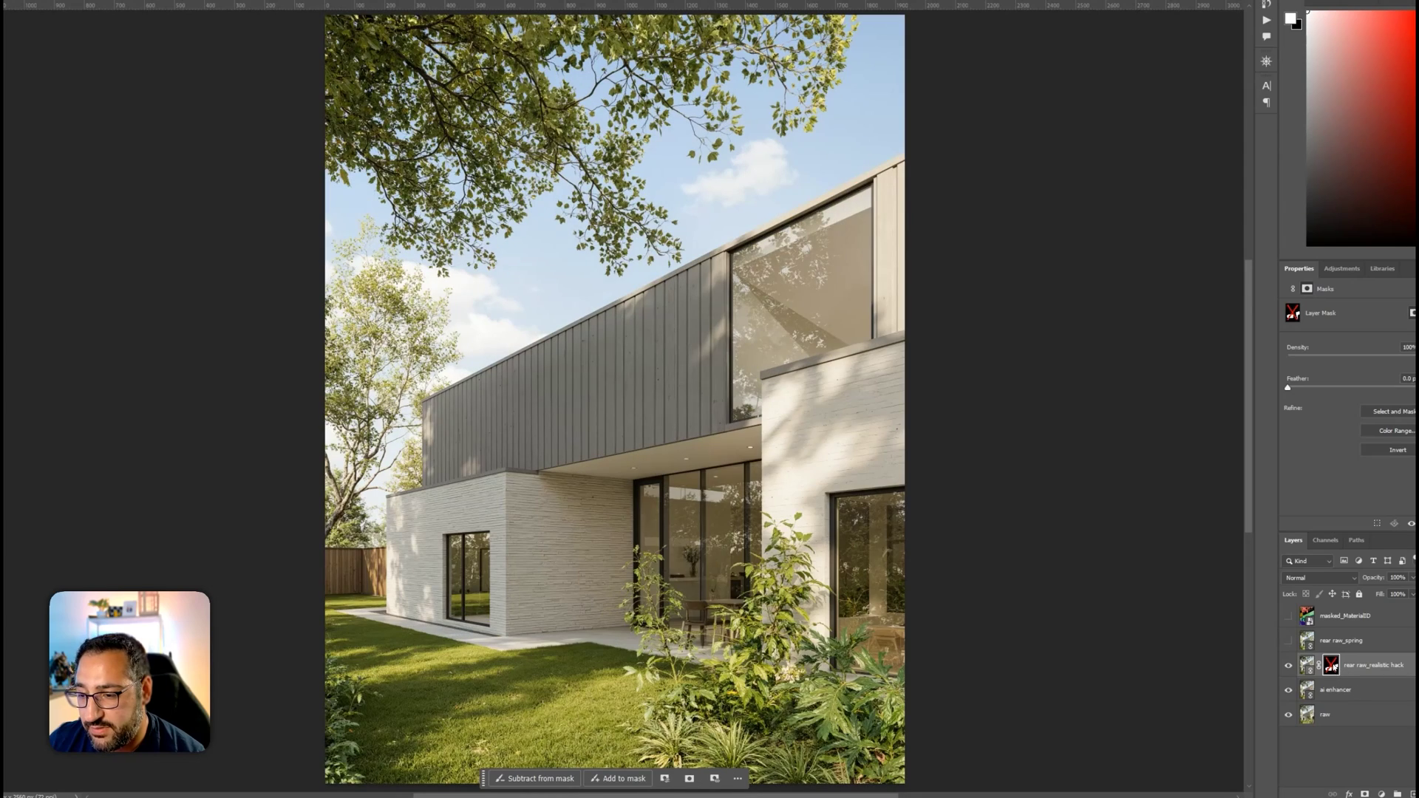
right_click(1332, 665)
left_click(1368, 685)
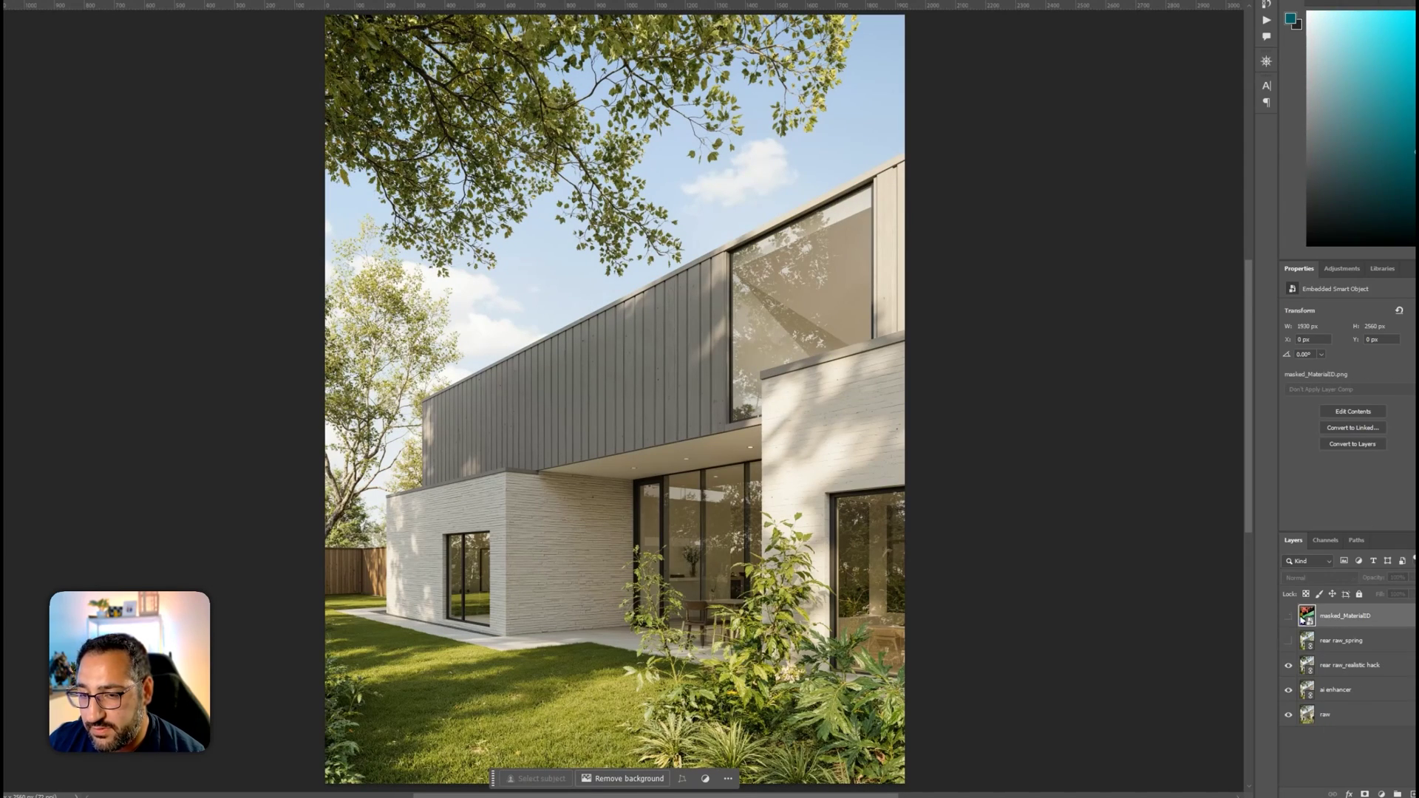
Reselect the teal brick walls from the masked_MaterialID layer with Color Range and mask the rear raw_realistic hack layer with that selection
left_click(1289, 616)
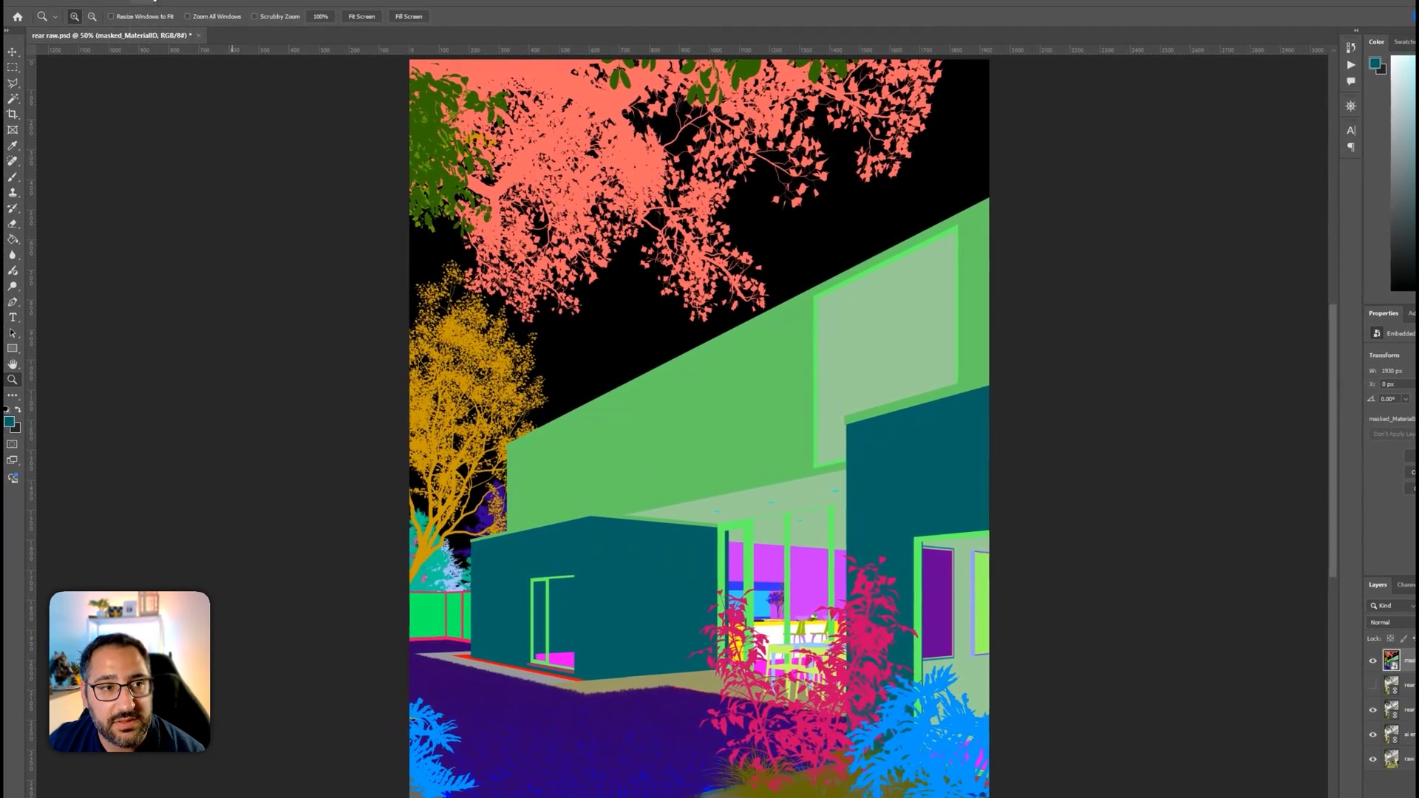
left_click(148, 1)
left_click(163, 115)
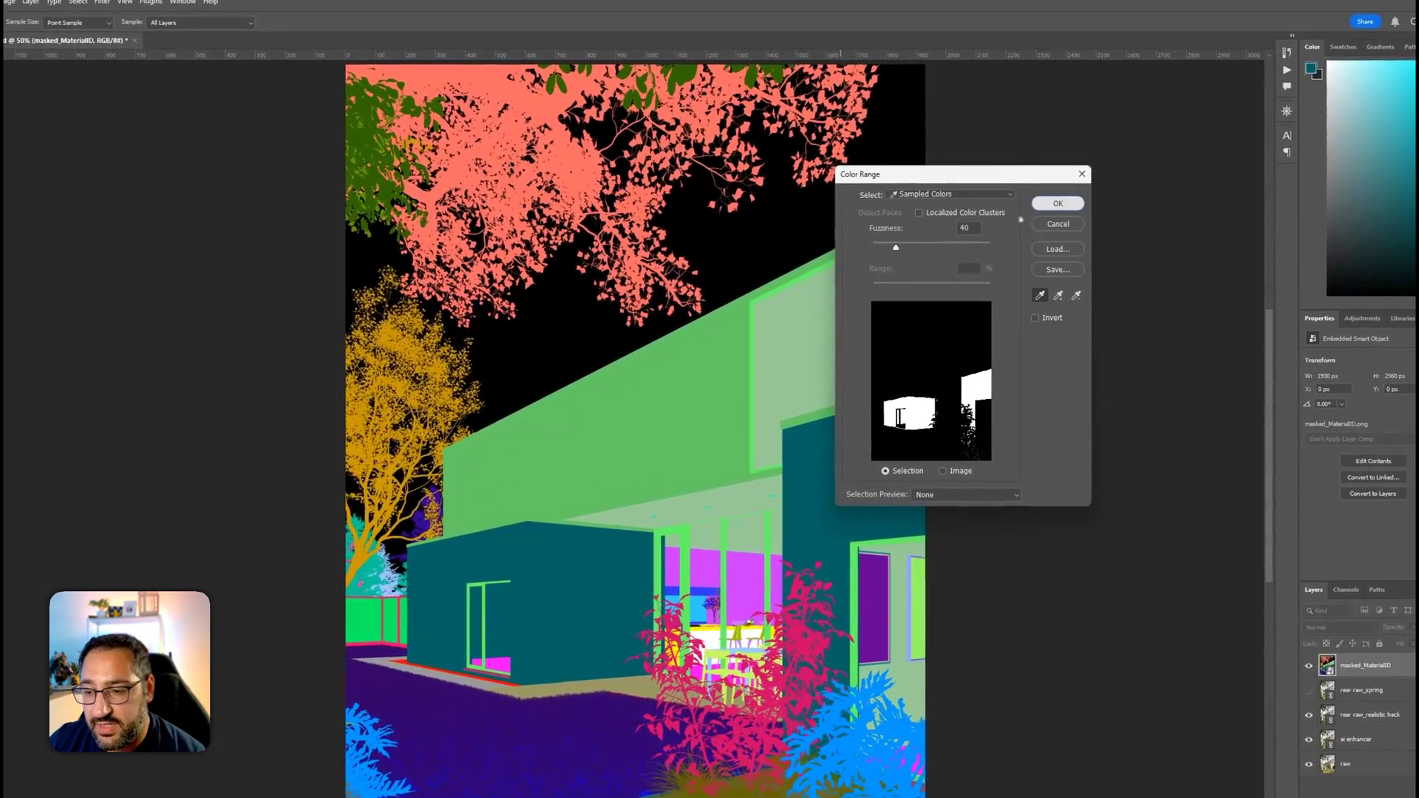
left_click(1057, 203)
left_click(1369, 715)
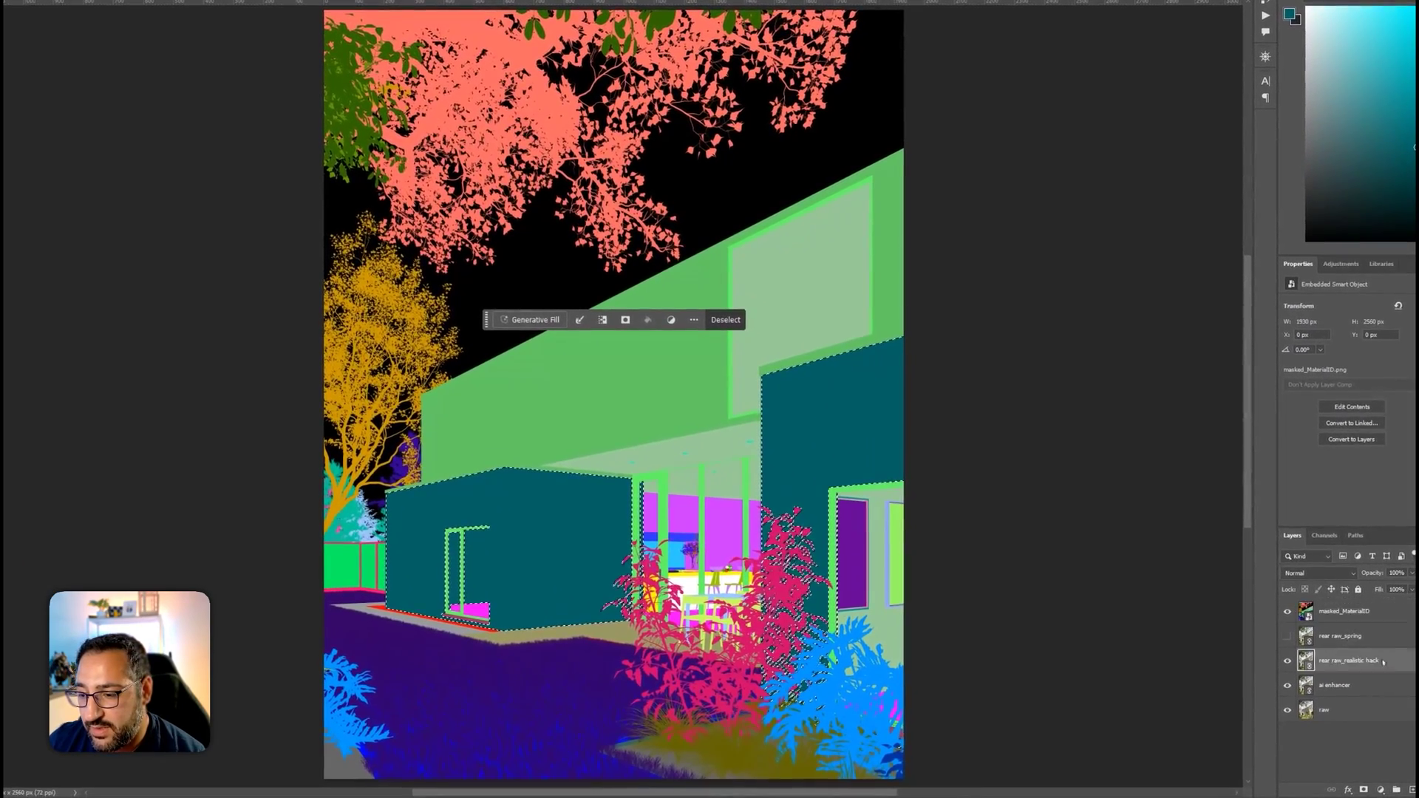
left_click(1363, 788)
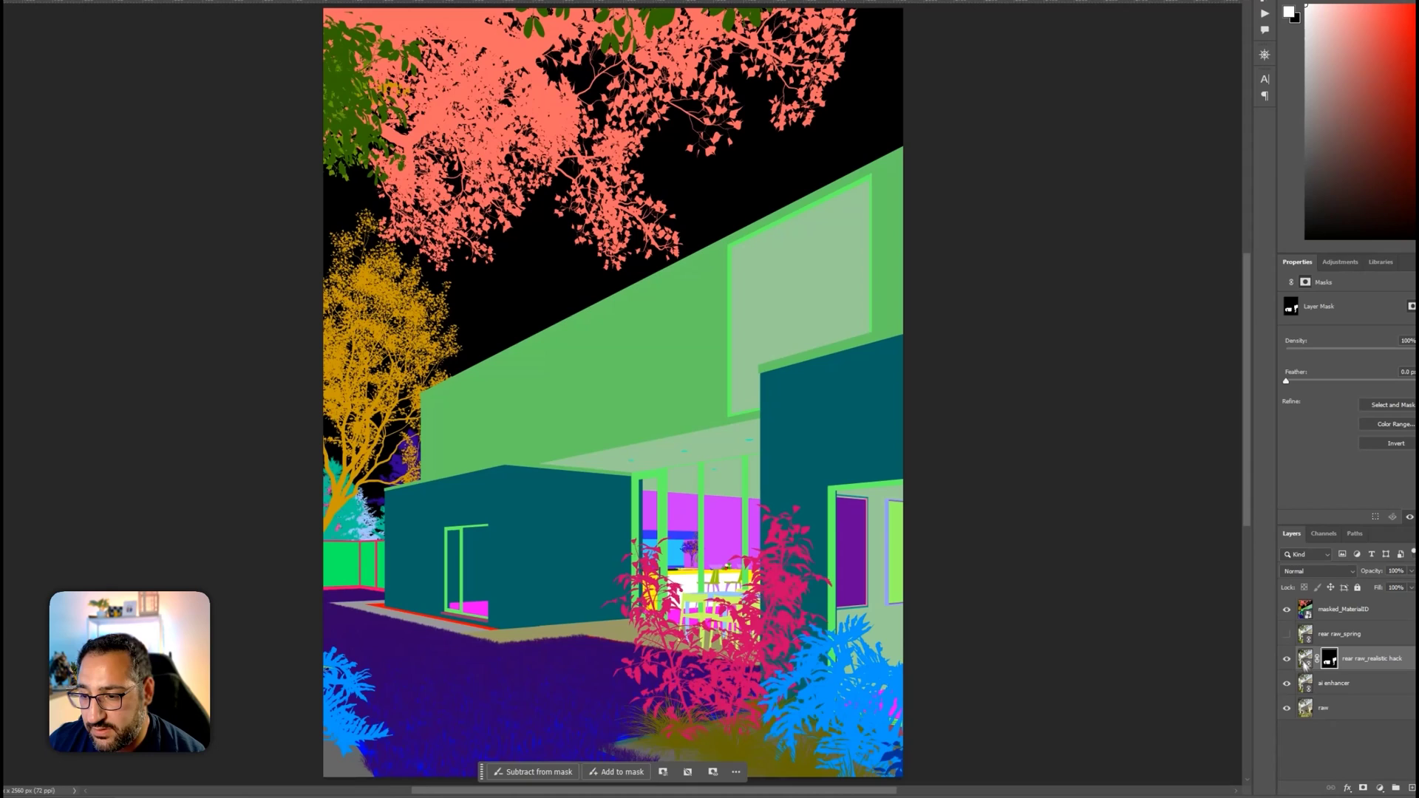
left_click(1287, 611)
Toggle the masked rear raw_realistic hack layer off and on to compare the brick wall texture with the layers below
left_click(1287, 660)
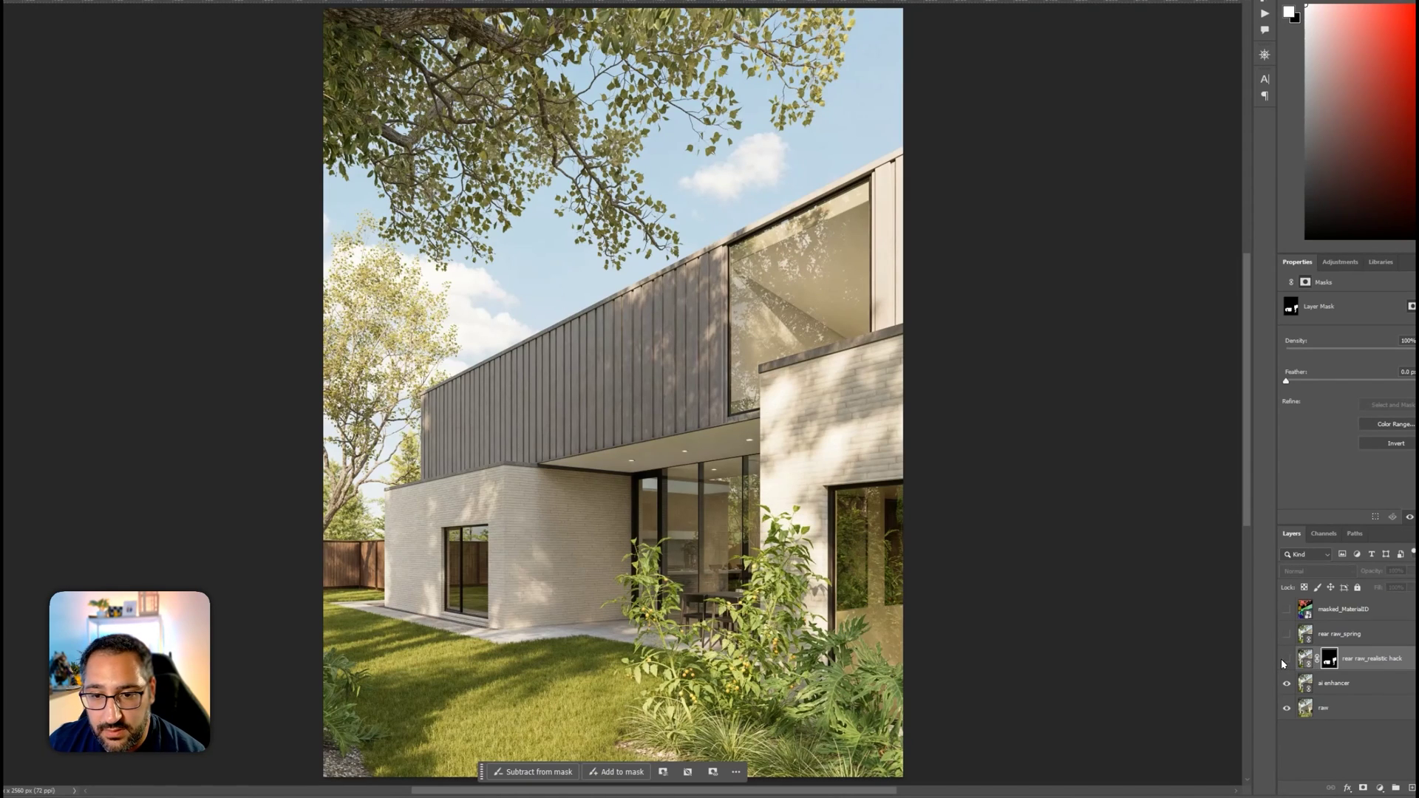
left_click(1287, 660)
left_click(1286, 660)
left_click(1286, 660)
left_click(1285, 660)
left_click(1286, 661)
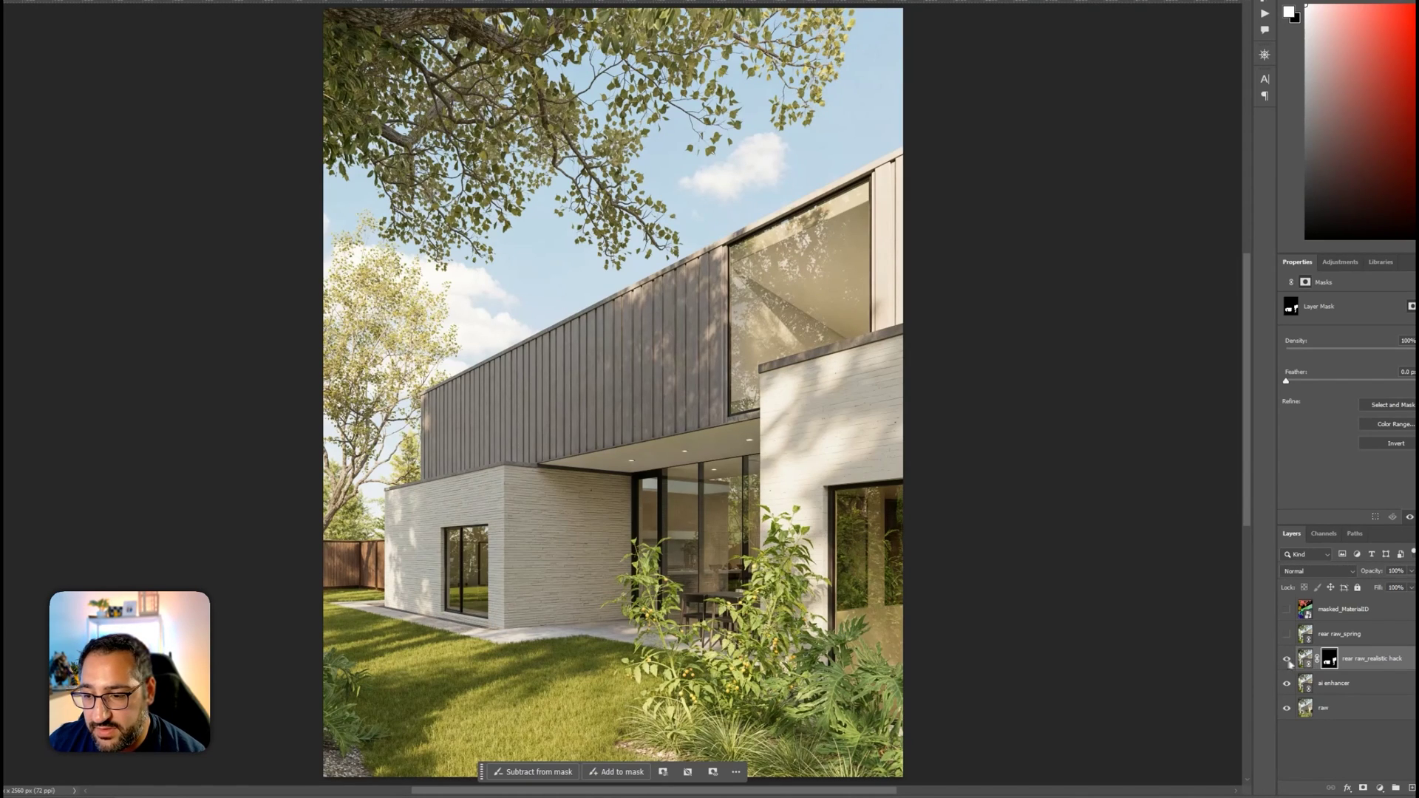
Replace the rear raw_realistic hack layer's mask with one made from the restored brick wall selection, and hide the layer to compare
left_click(1336, 664)
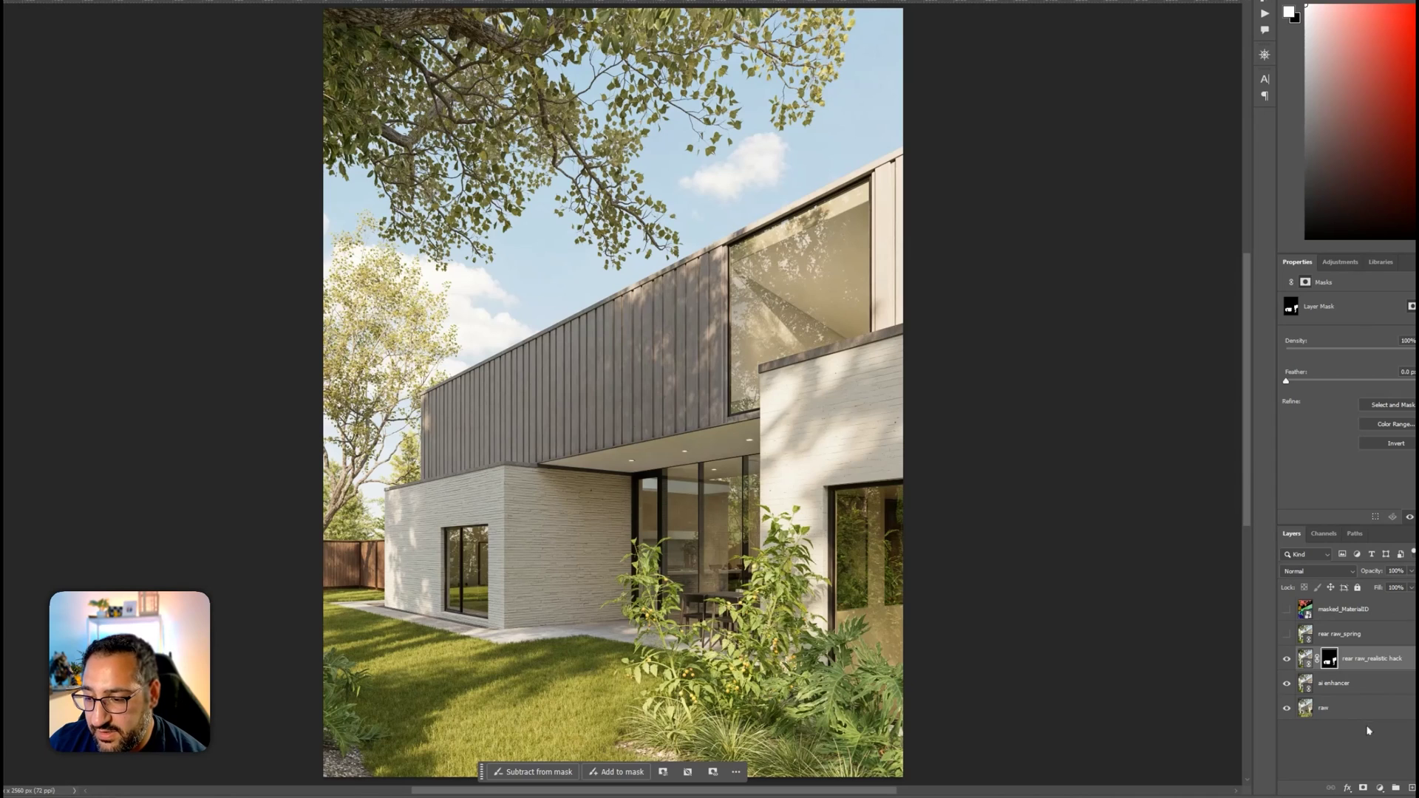
right_click(1338, 663)
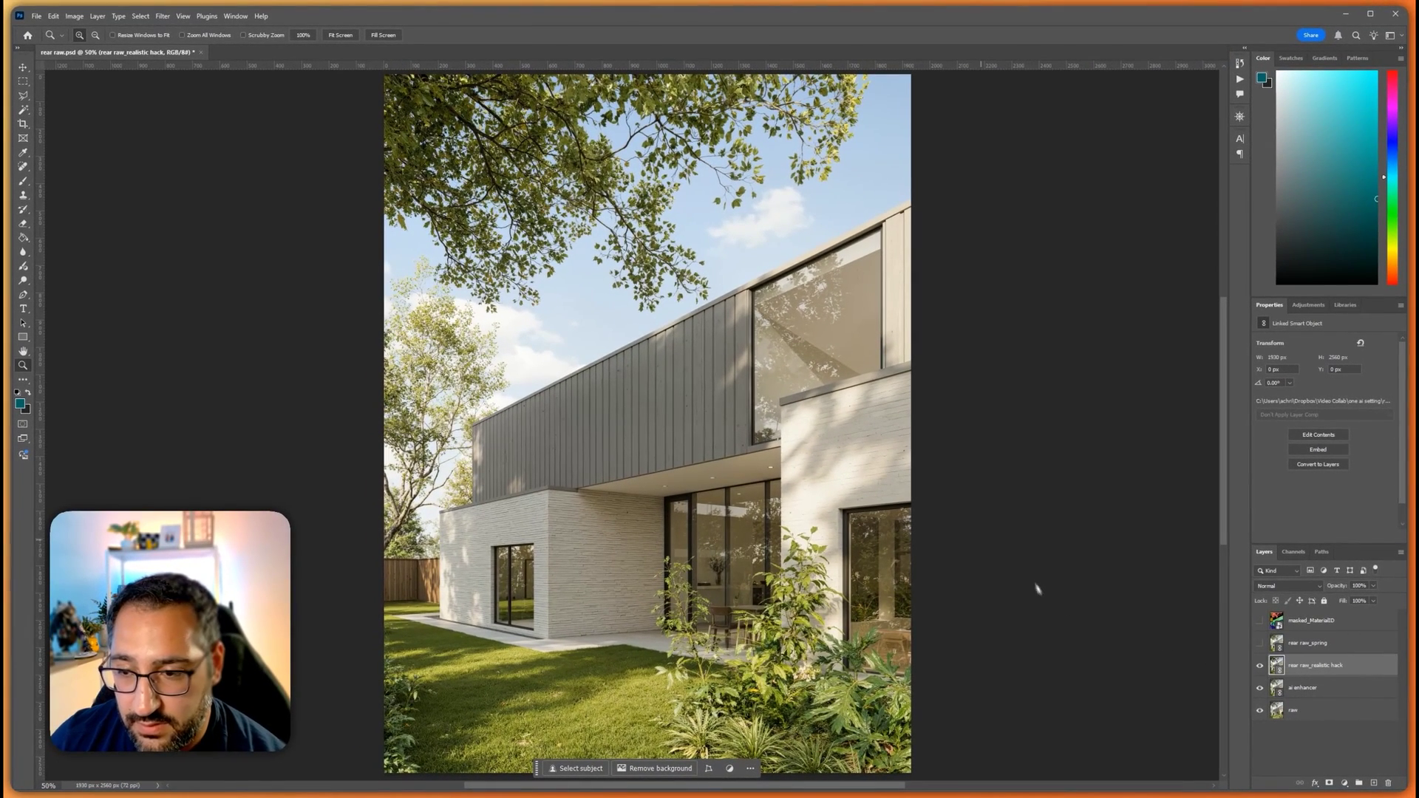
left_click(140, 15)
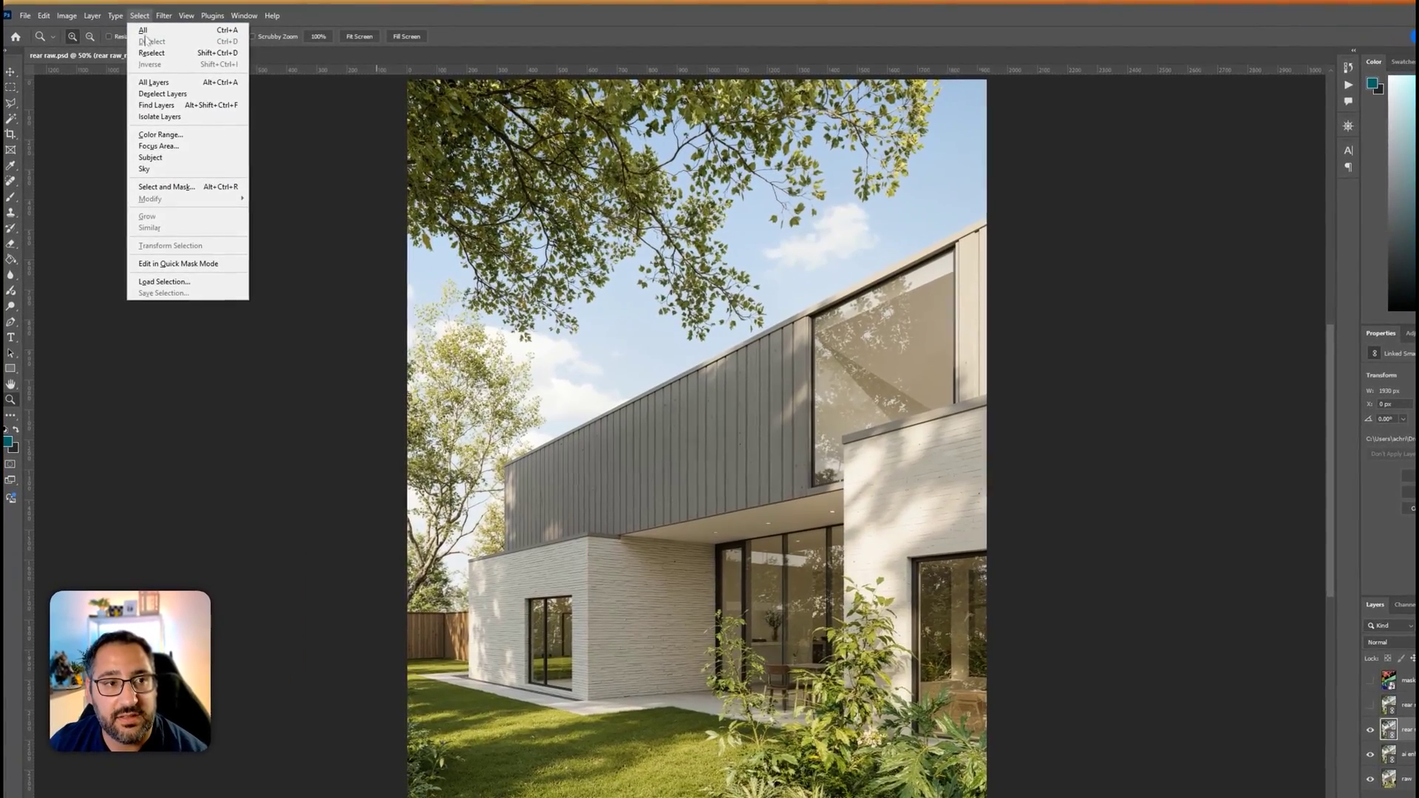
left_click(156, 51)
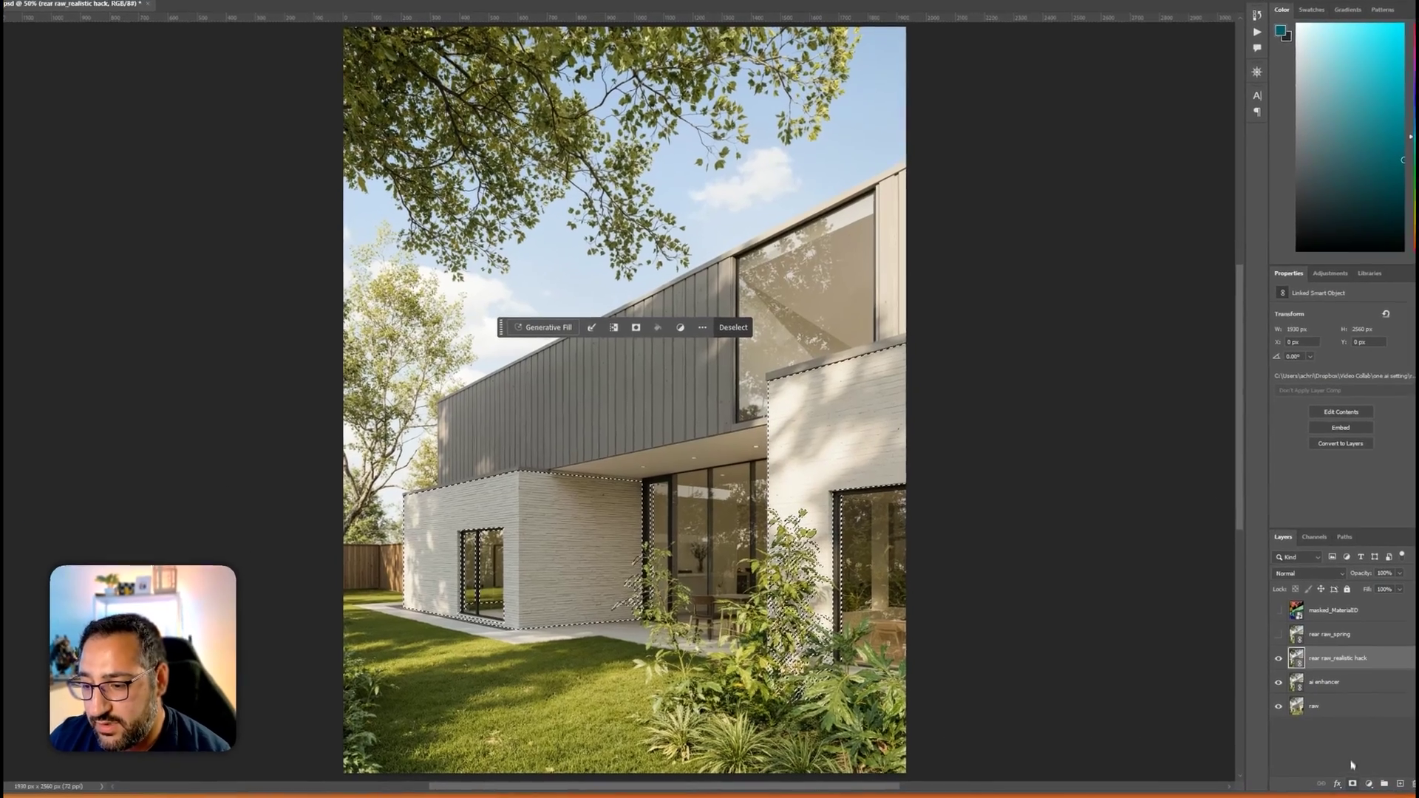
left_click(1329, 783)
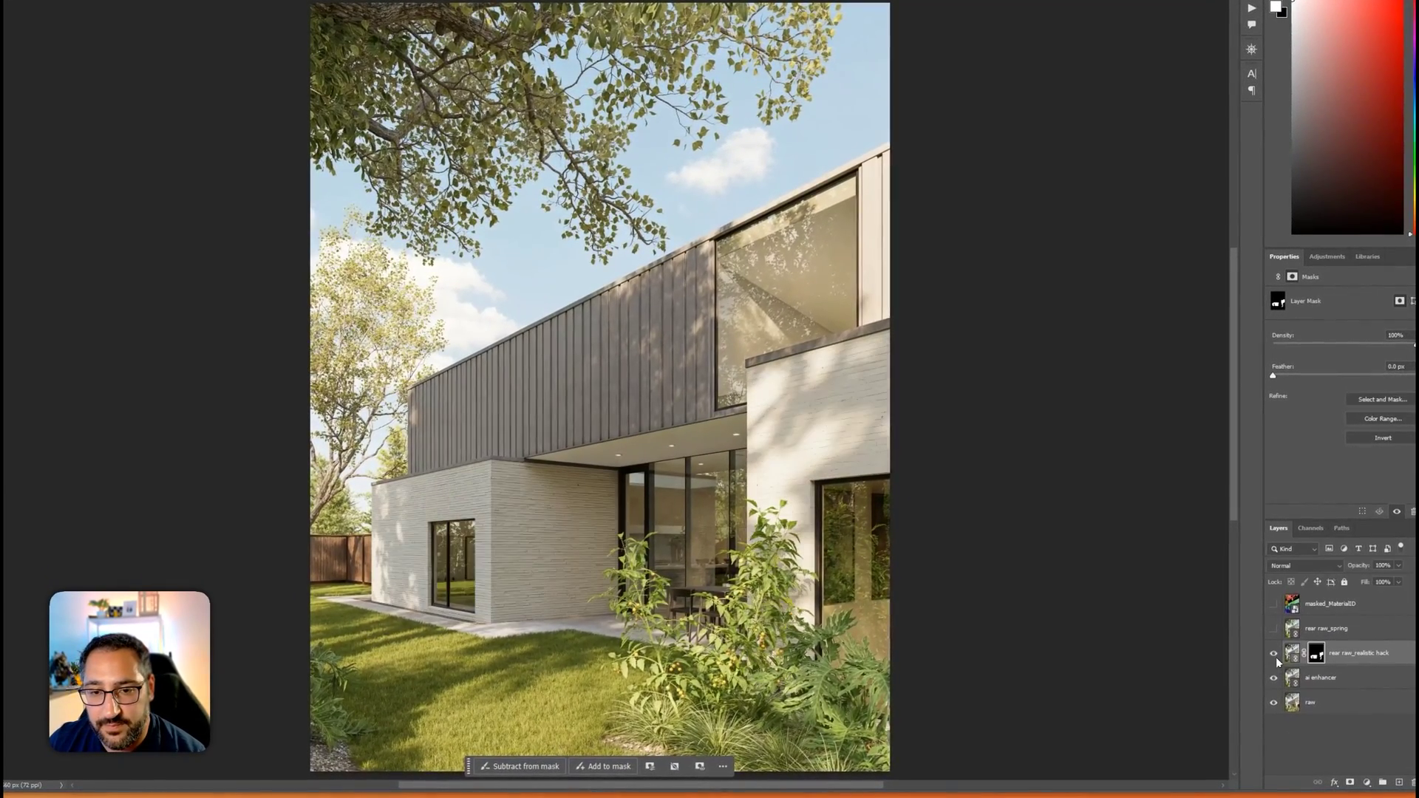
left_click(1294, 672)
left_click(1274, 654)
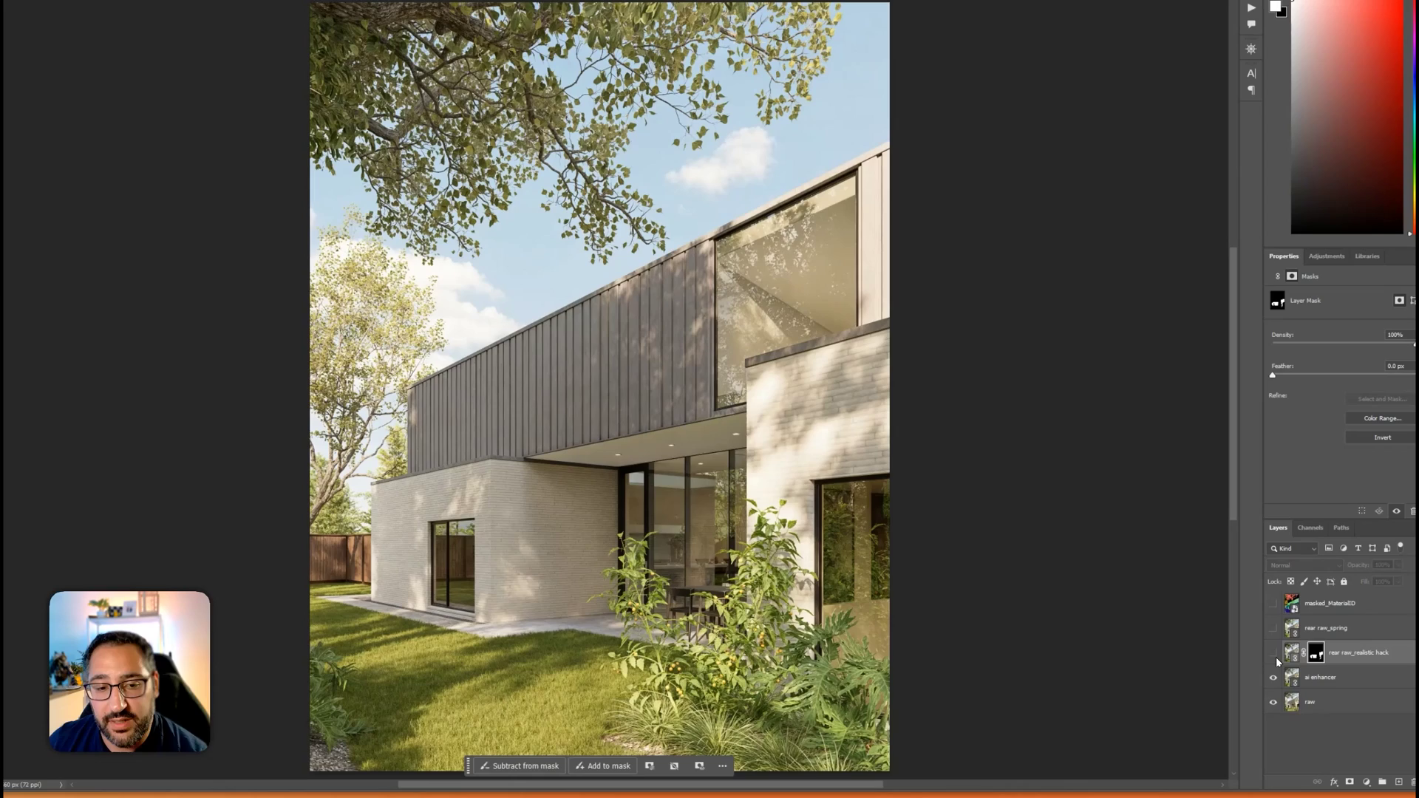